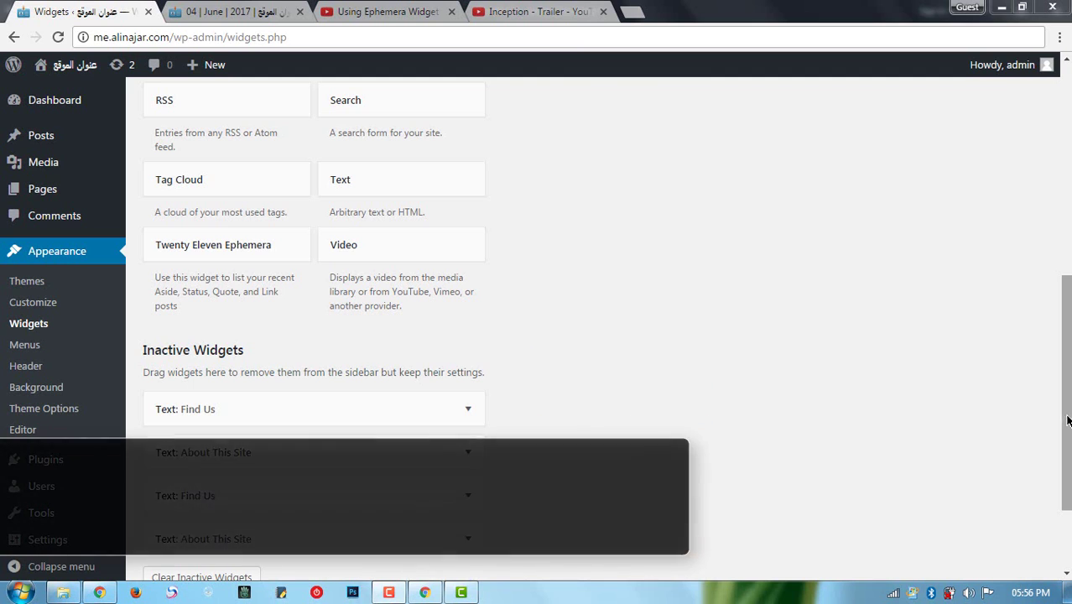
Add the Tag Cloud widget to the Main Sidebar and save it
{"action": "scroll", "coordinate": [1063, 423], "scroll_direction": "up", "scroll_amount": 4}
{"action": "scroll", "coordinate": [836, 426], "scroll_direction": "up", "scroll_amount": 1}
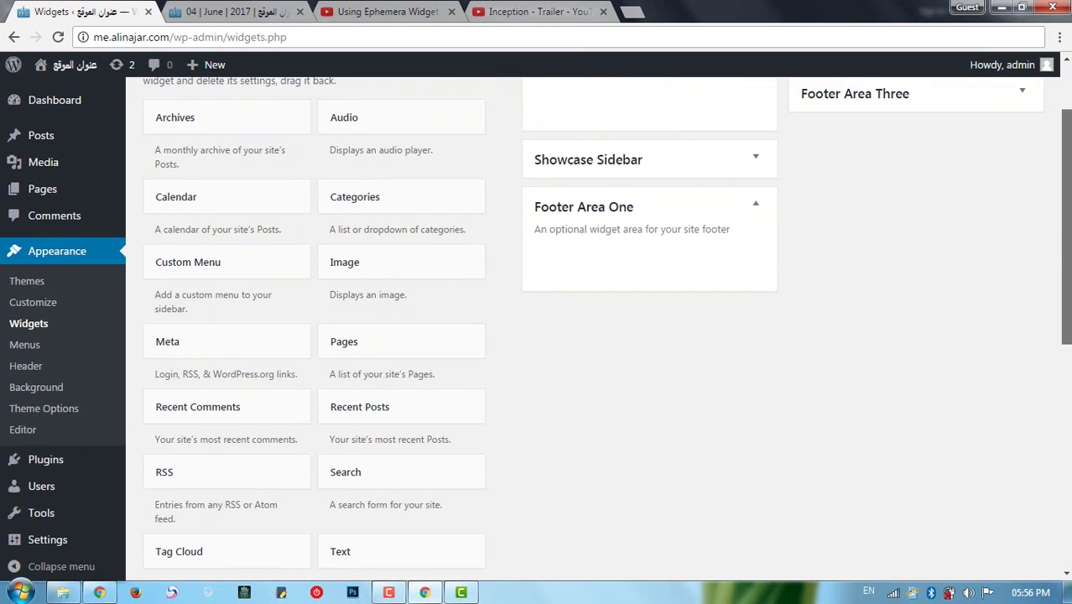
{"action": "scroll", "coordinate": [837, 426], "scroll_direction": "down", "scroll_amount": 2}
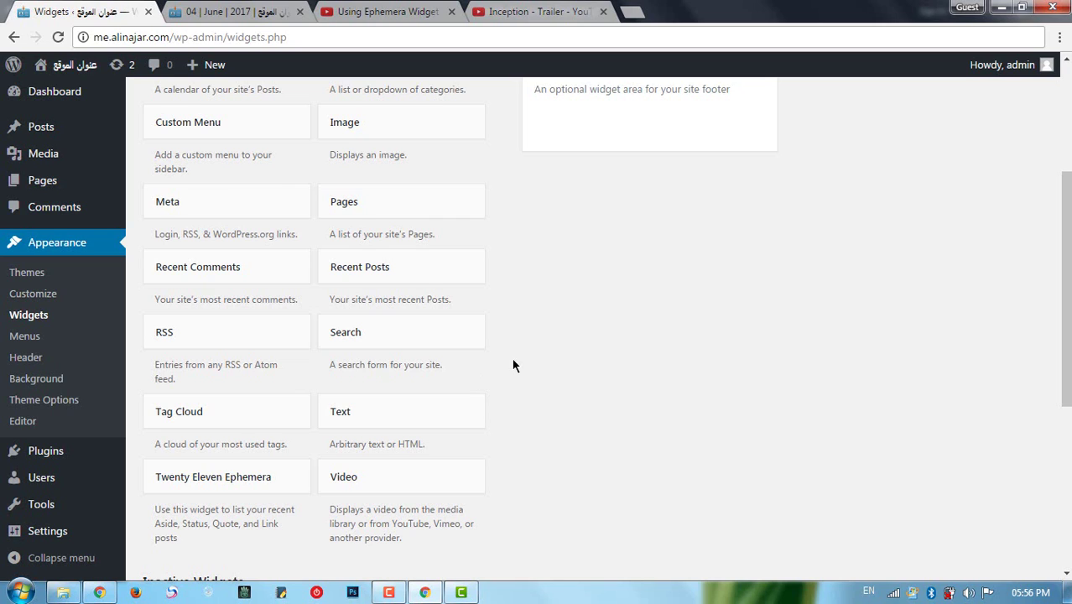
{"action": "scroll", "coordinate": [495, 368], "scroll_direction": "up", "scroll_amount": 1}
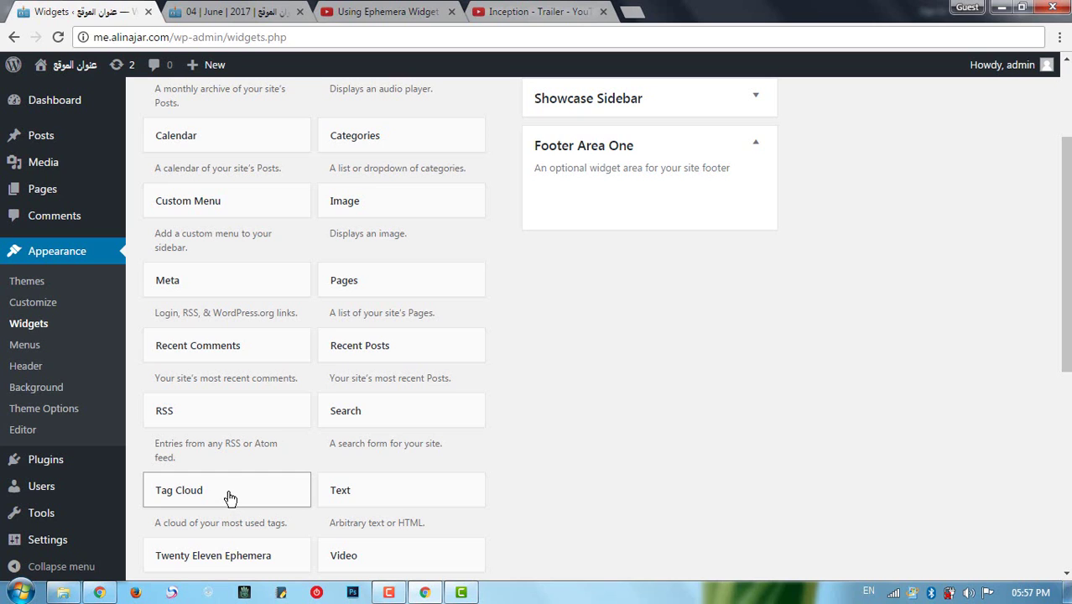
{"action": "mouse_move", "coordinate": [231, 501]}
{"action": "left_mouse_down"}
{"action": "mouse_move", "coordinate": [281, 489]}
{"action": "mouse_move", "coordinate": [555, 271]}
{"action": "mouse_move", "coordinate": [256, 459]}
{"action": "mouse_move", "coordinate": [251, 503]}
{"action": "left_mouse_up"}
{"action": "left_click", "coordinate": [252, 500]}
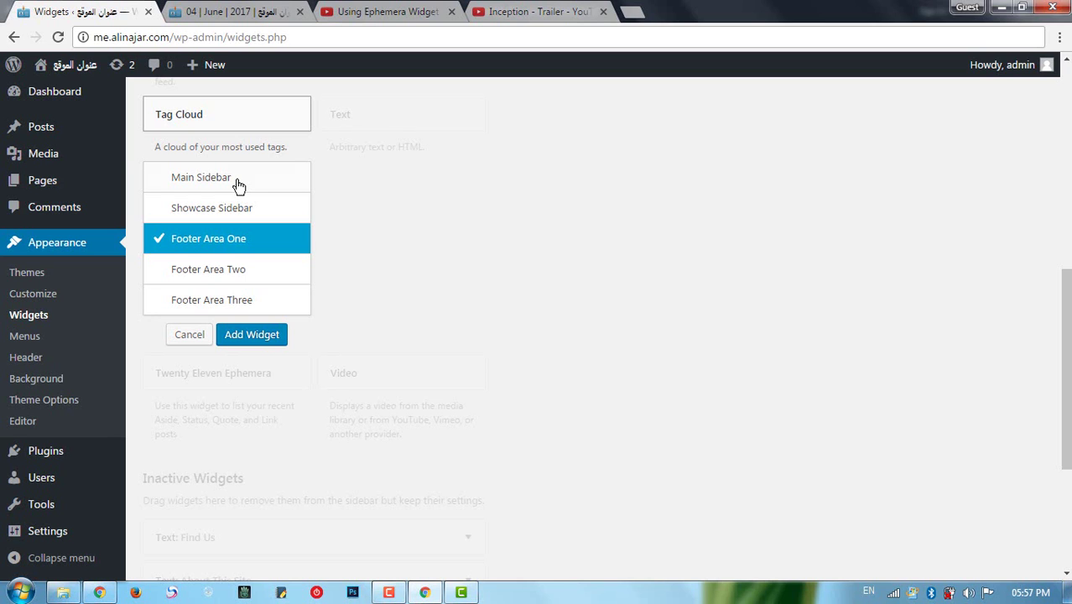
{"action": "left_click", "coordinate": [237, 179]}
{"action": "left_click", "coordinate": [254, 338]}
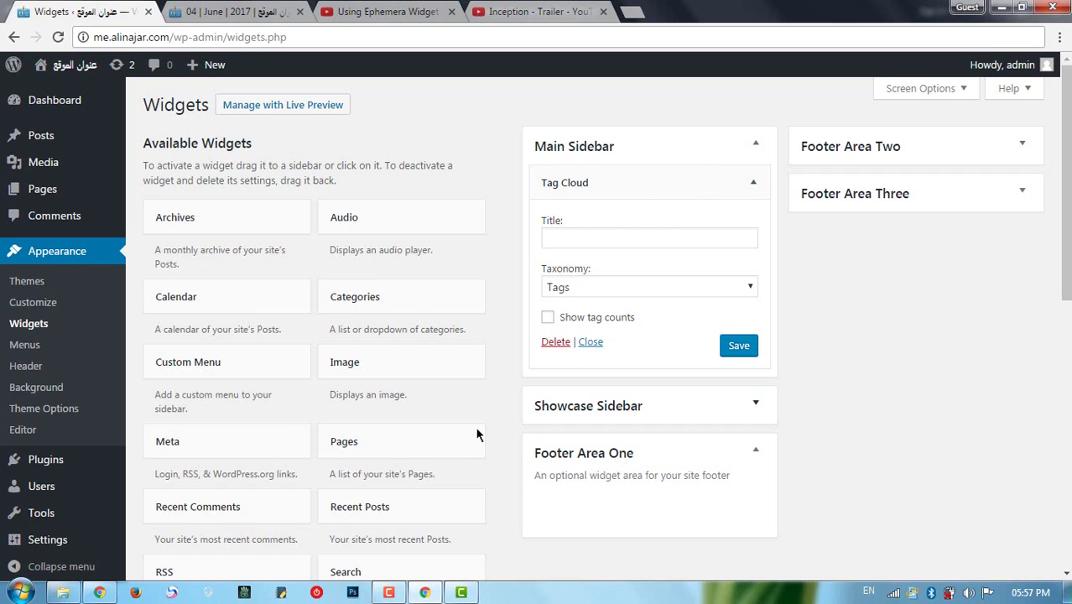
{"action": "left_click", "coordinate": [738, 347]}
Turn on tag counts for the Tag Cloud widget, save it, and reload the site's June 4, 2017 archive page to check the sidebar
{"action": "left_click", "coordinate": [579, 232]}
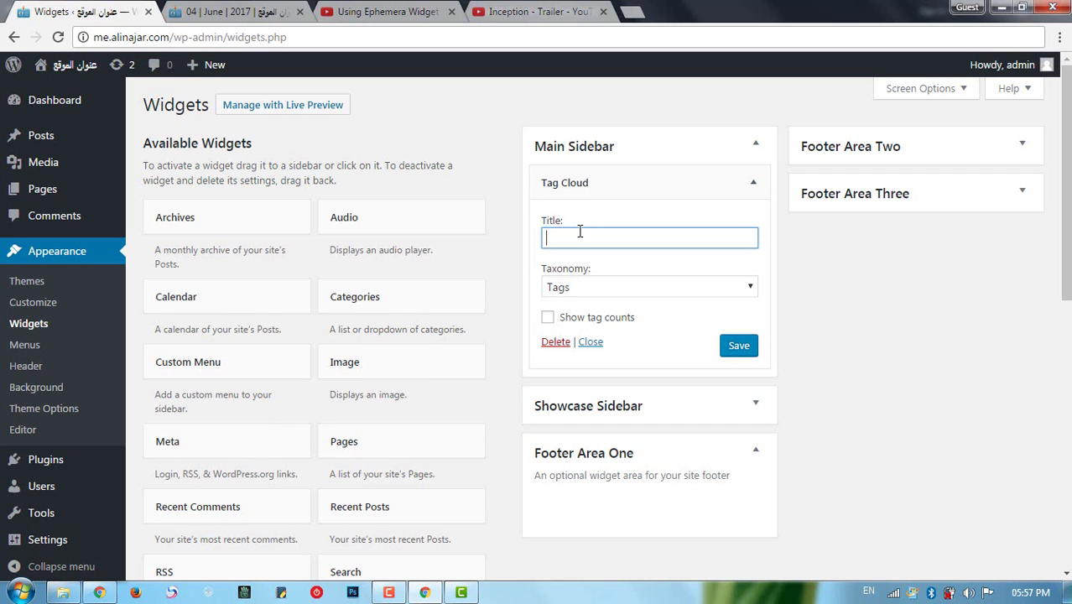
{"action": "left_click", "coordinate": [618, 288]}
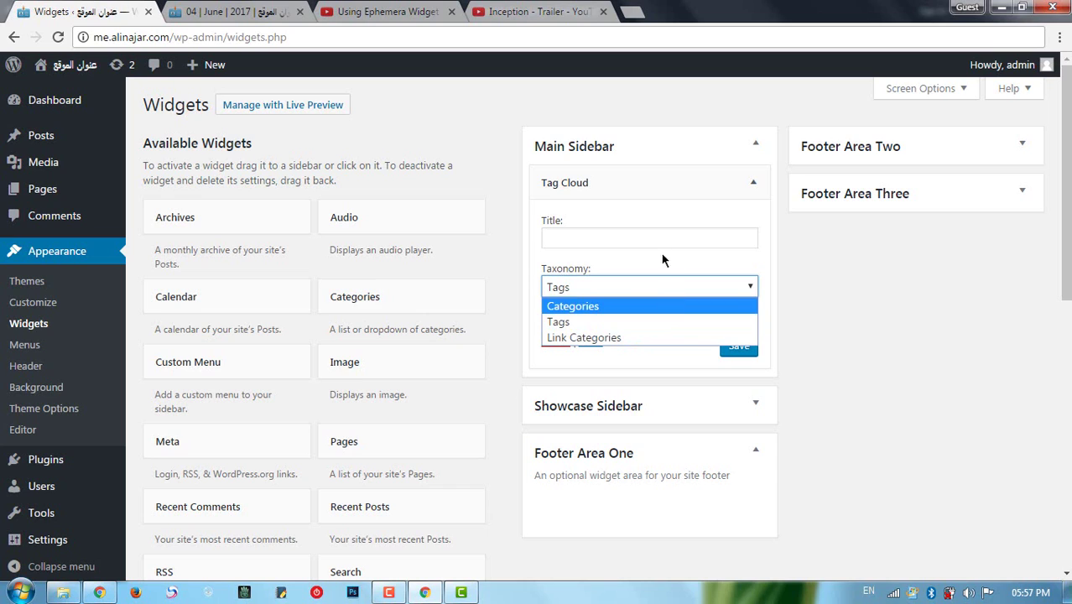
{"action": "left_click", "coordinate": [814, 313]}
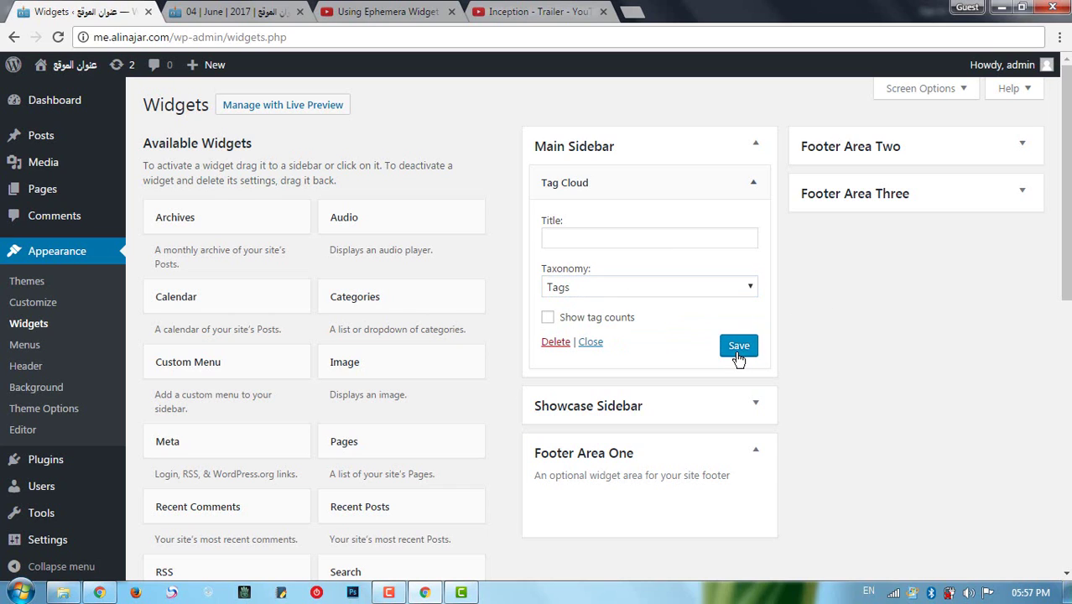
{"action": "left_click", "coordinate": [548, 318]}
{"action": "left_click", "coordinate": [741, 352]}
{"action": "left_click", "coordinate": [228, 13]}
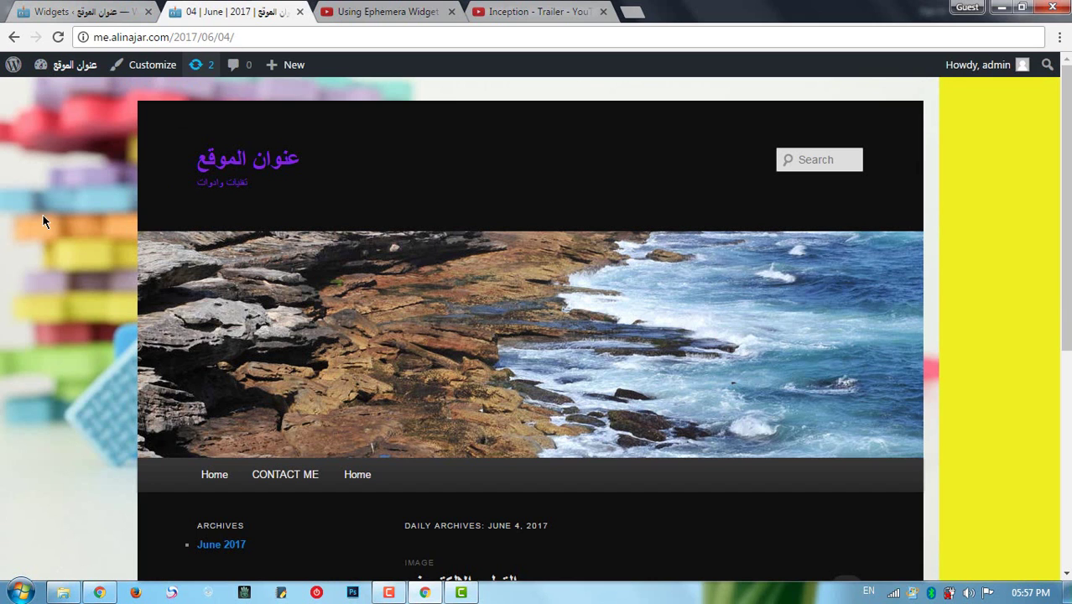
{"action": "right_click", "coordinate": [47, 211]}
{"action": "left_click", "coordinate": [69, 259]}
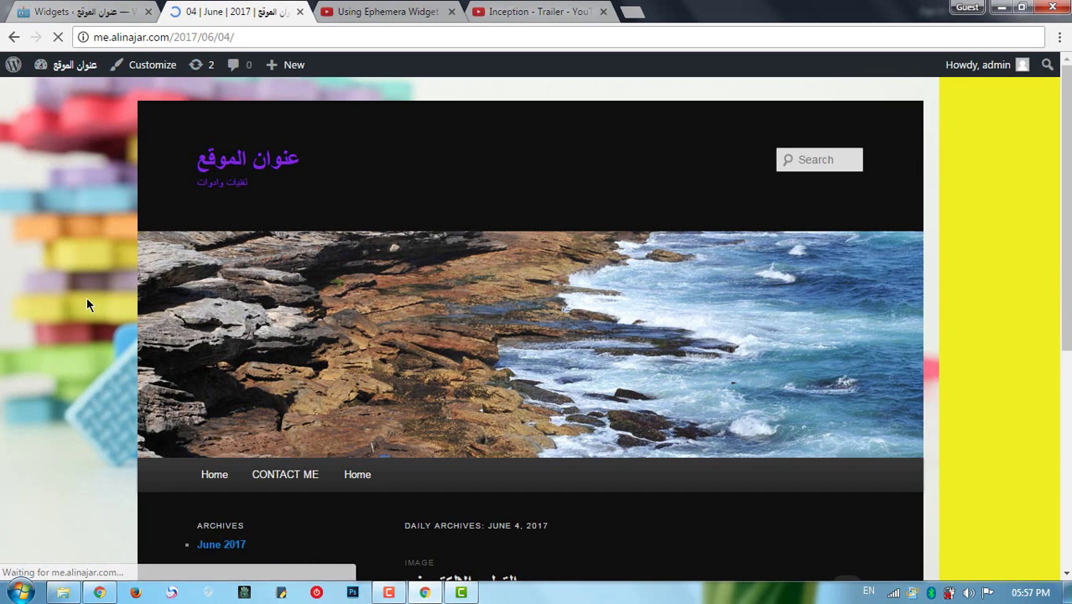
{"action": "scroll", "coordinate": [91, 304], "scroll_direction": "down", "scroll_amount": 2}
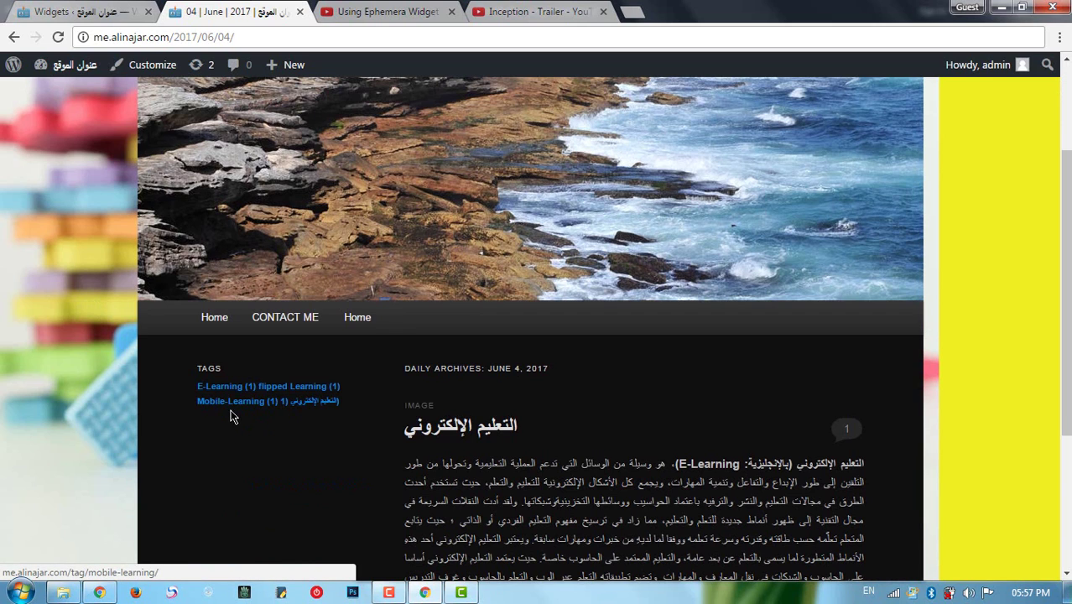
Turn off tag counts in the Tag Cloud widget, save it, and reload the archive page to check the tag list
{"action": "left_click", "coordinate": [84, 11]}
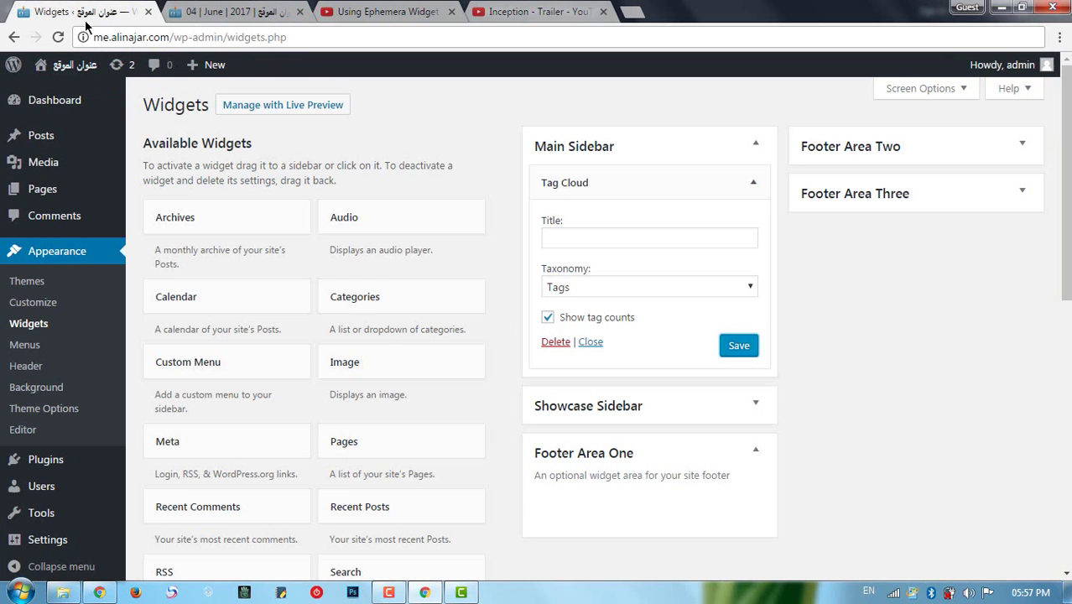
{"action": "left_click", "coordinate": [595, 321]}
{"action": "left_click", "coordinate": [749, 350]}
{"action": "left_click", "coordinate": [650, 287]}
{"action": "left_click", "coordinate": [212, 10]}
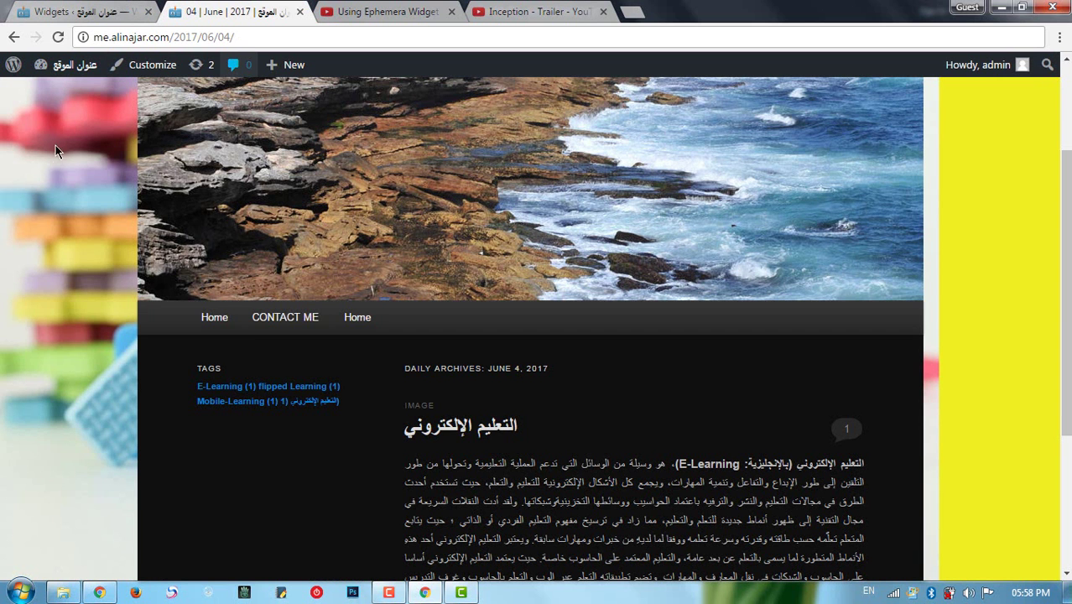
{"action": "right_click", "coordinate": [50, 150]}
{"action": "left_click", "coordinate": [105, 196]}
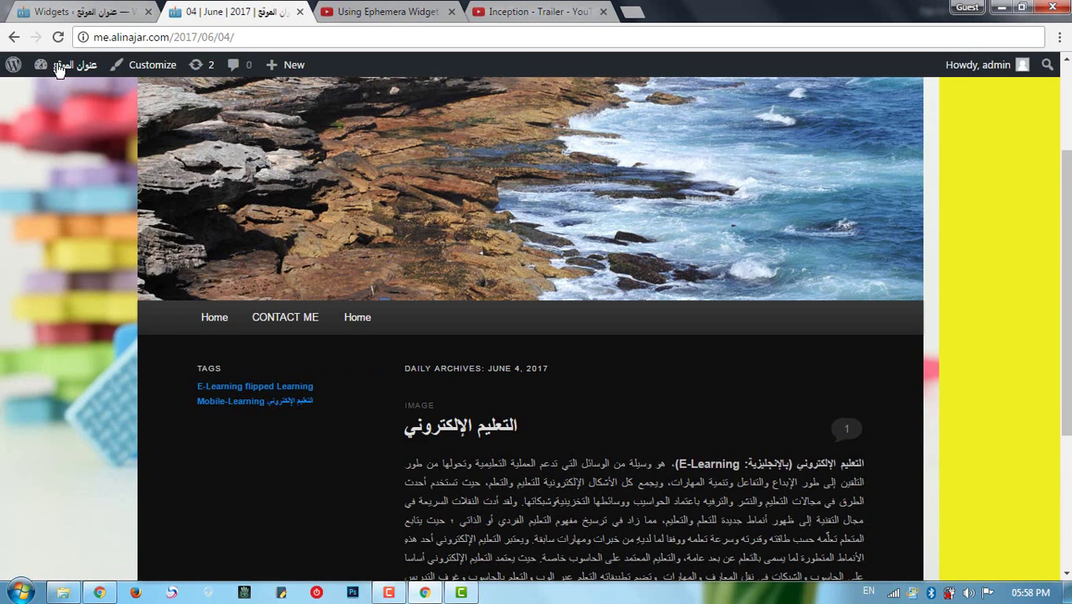
Set the Tag Cloud taxonomy to Categories, save it, and reload the archive page to examine the category cloud
{"action": "left_click", "coordinate": [74, 11]}
{"action": "left_click", "coordinate": [637, 291]}
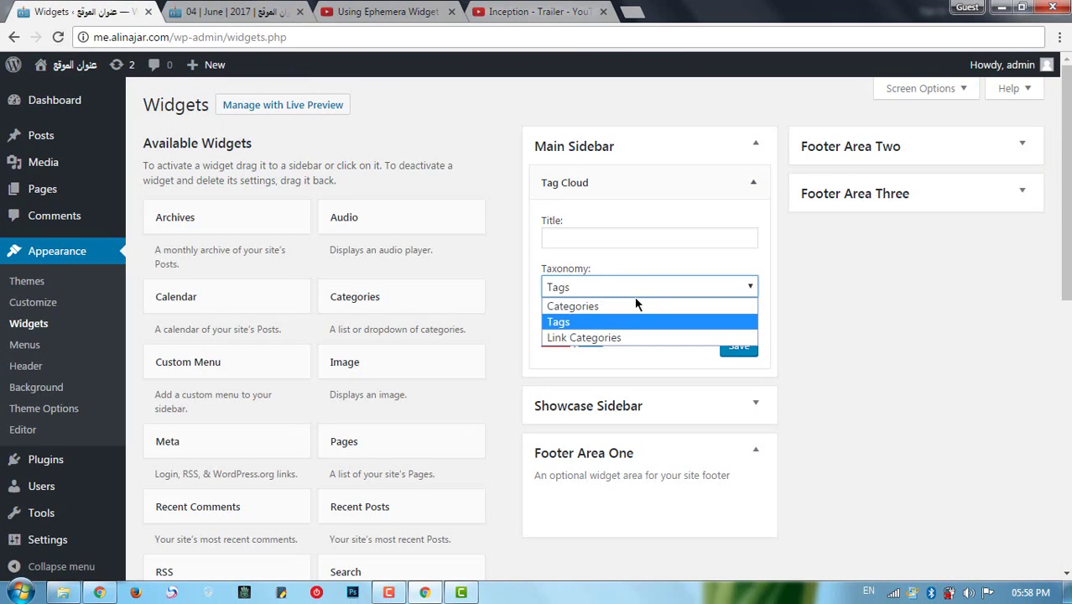
{"action": "left_click", "coordinate": [636, 303]}
{"action": "left_click", "coordinate": [740, 347]}
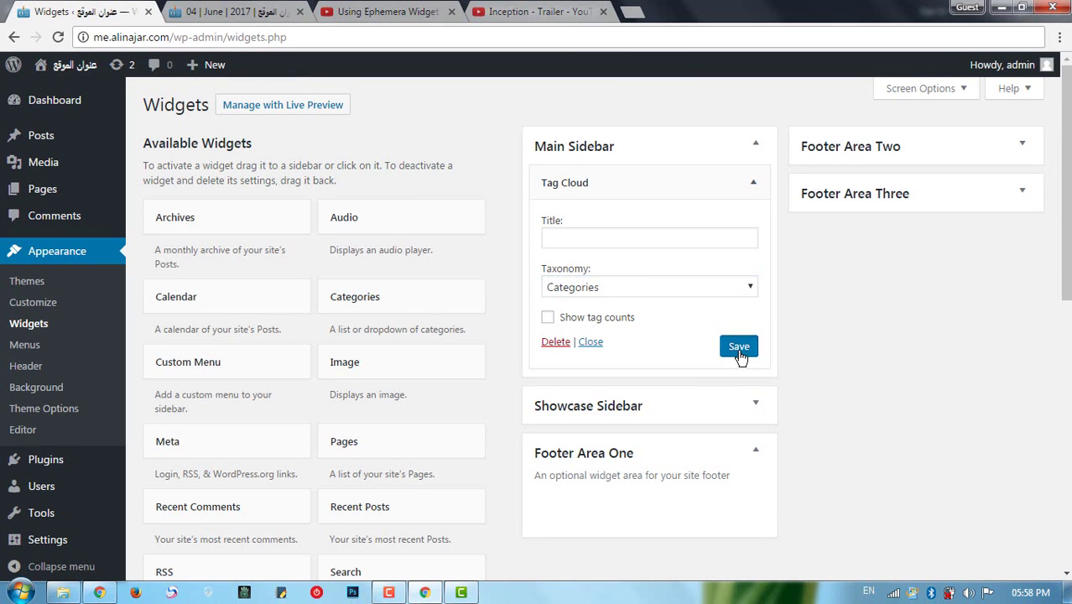
{"action": "left_click", "coordinate": [222, 10]}
{"action": "right_click", "coordinate": [56, 168]}
{"action": "left_click", "coordinate": [99, 213]}
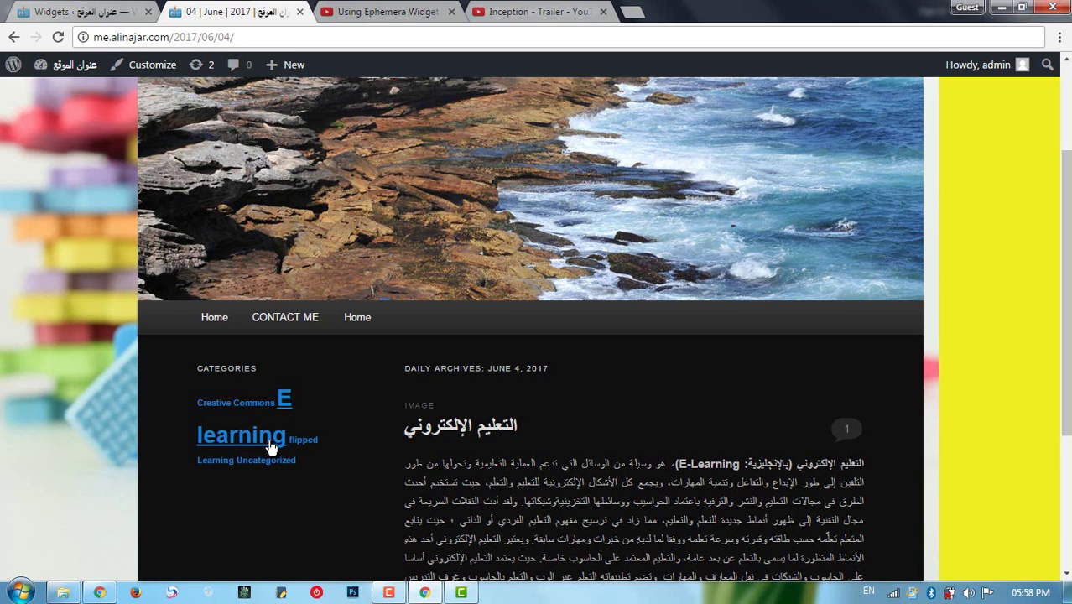
{"action": "left_click", "coordinate": [90, 14]}
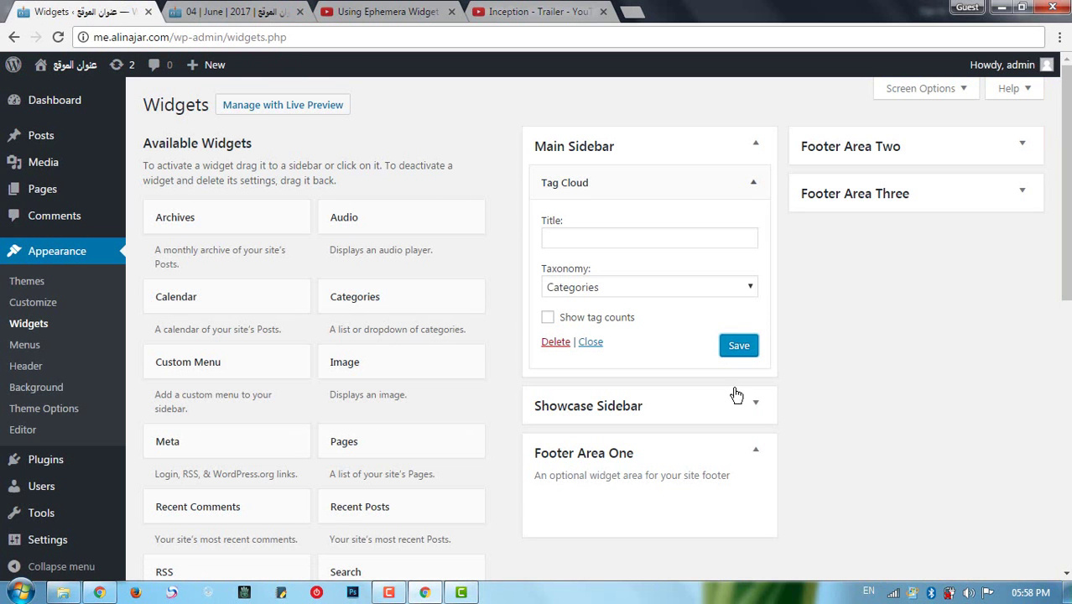
{"action": "left_click", "coordinate": [250, 17]}
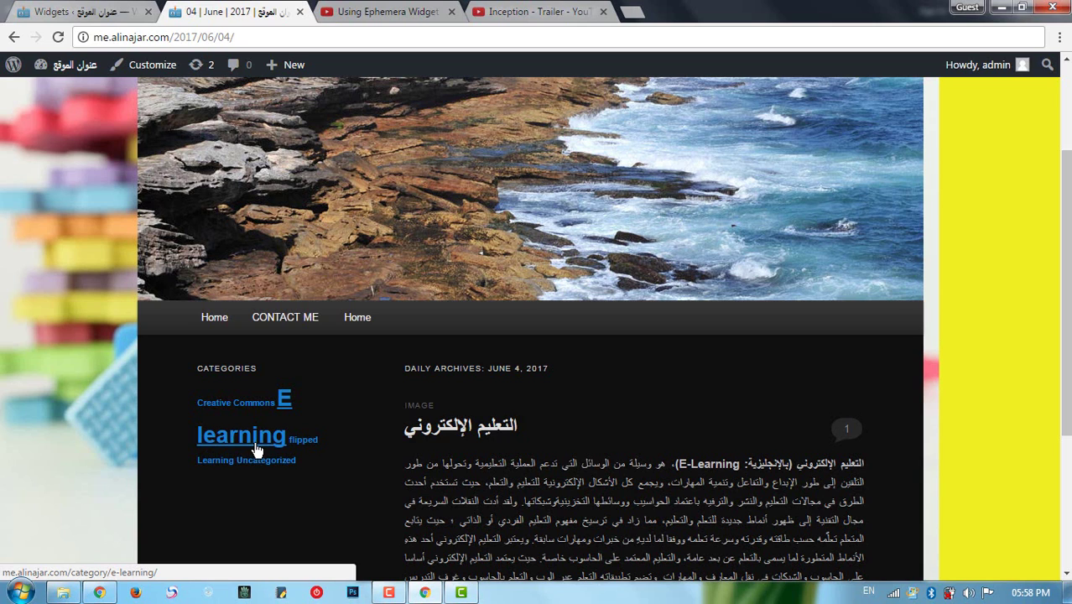
Set the Tag Cloud taxonomy back to Tags, save the widget, and dismiss the Facebook notification
{"action": "left_click", "coordinate": [84, 12]}
{"action": "left_click", "coordinate": [609, 286]}
{"action": "left_click", "coordinate": [557, 318]}
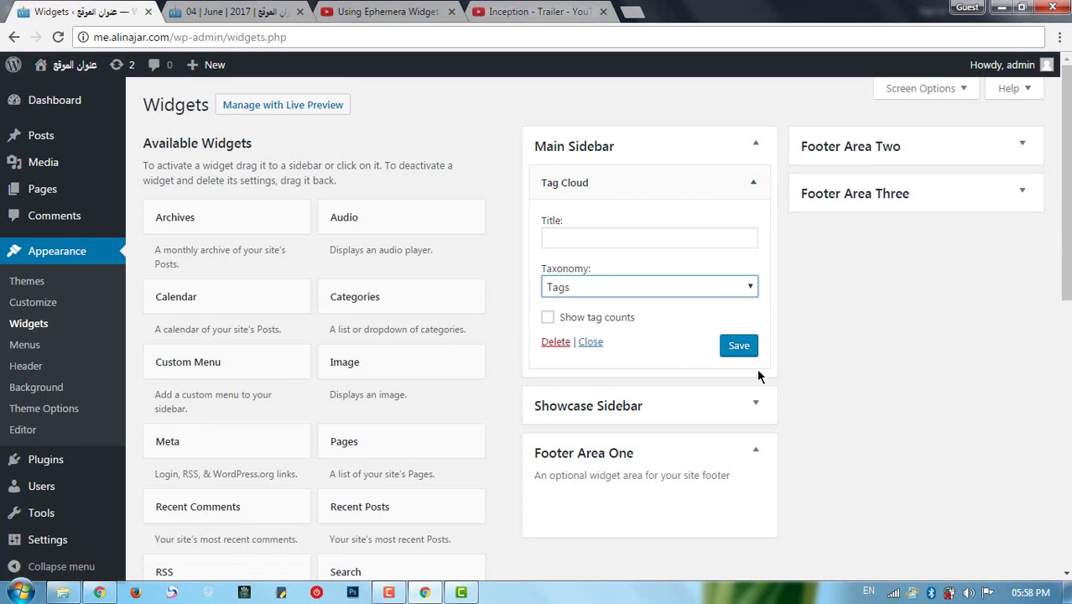
{"action": "left_click", "coordinate": [740, 346]}
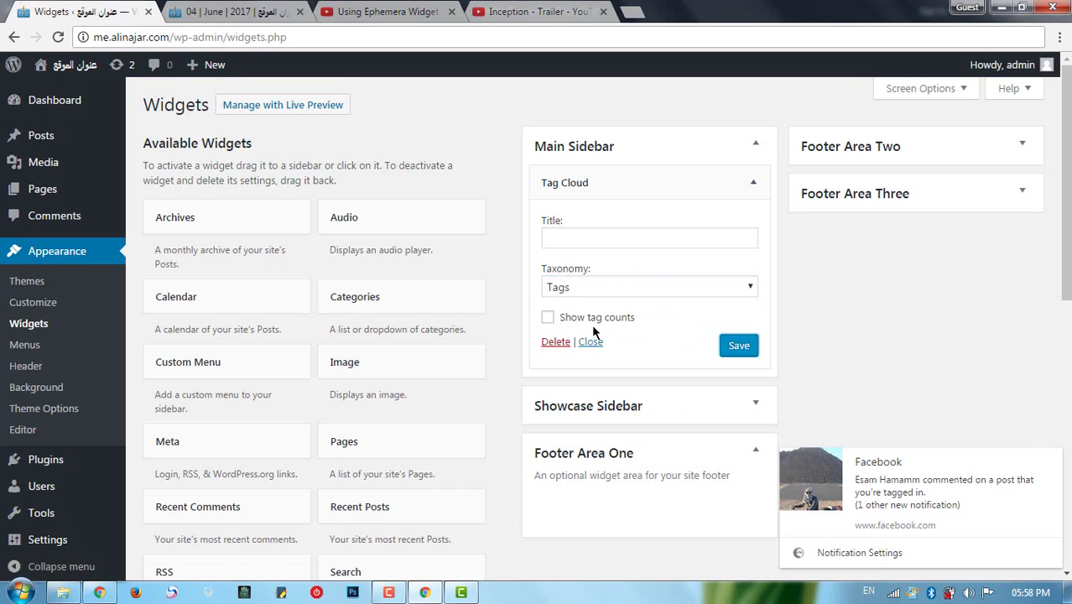
{"action": "left_click", "coordinate": [1052, 460]}
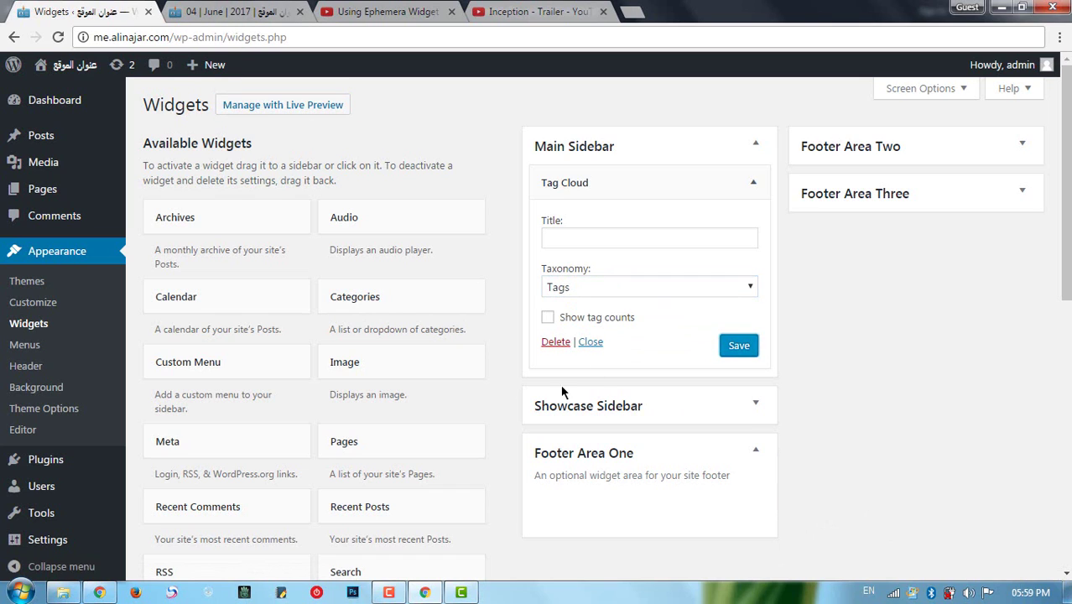
Enable Show tag counts in the Tag Cloud widget, save it, and reload the archive page to check the sidebar tags
{"action": "left_click", "coordinate": [570, 325]}
{"action": "left_click", "coordinate": [738, 351]}
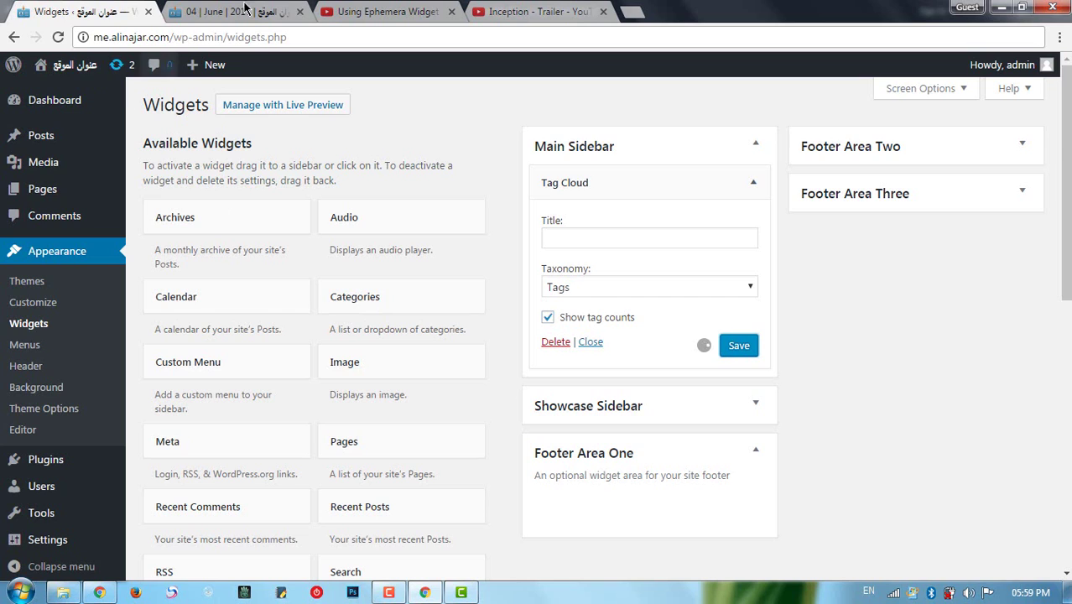
{"action": "left_click", "coordinate": [244, 9]}
{"action": "right_click", "coordinate": [11, 221]}
{"action": "left_click", "coordinate": [49, 269]}
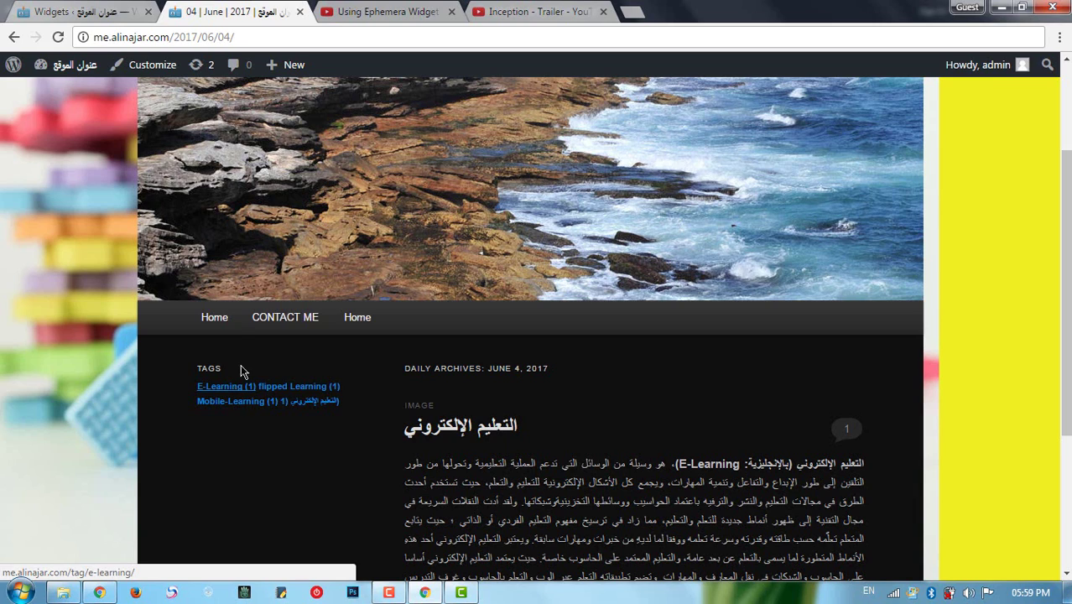
Collapse the Tag Cloud settings on the Widgets page and add a Text widget to the Main Sidebar
{"action": "left_click", "coordinate": [103, 13]}
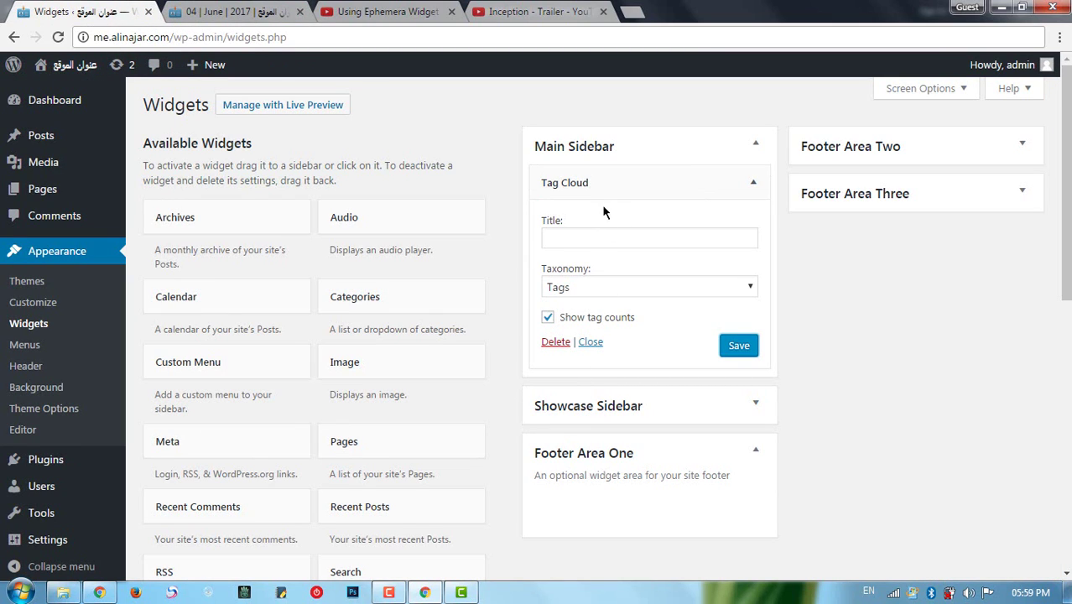
{"action": "left_click", "coordinate": [753, 183]}
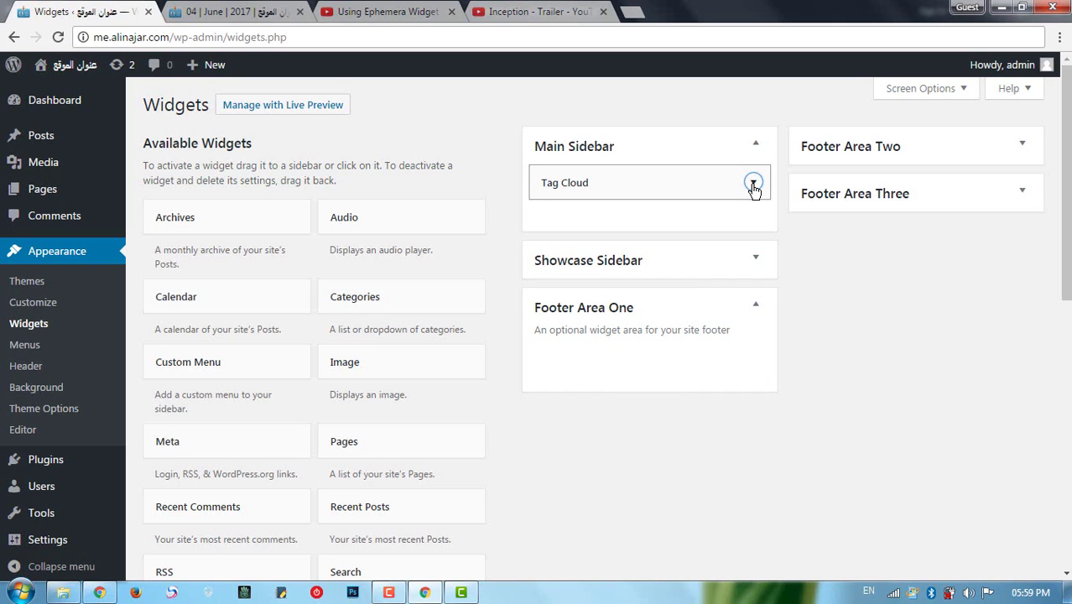
{"action": "scroll", "coordinate": [400, 376], "scroll_direction": "down", "scroll_amount": 2}
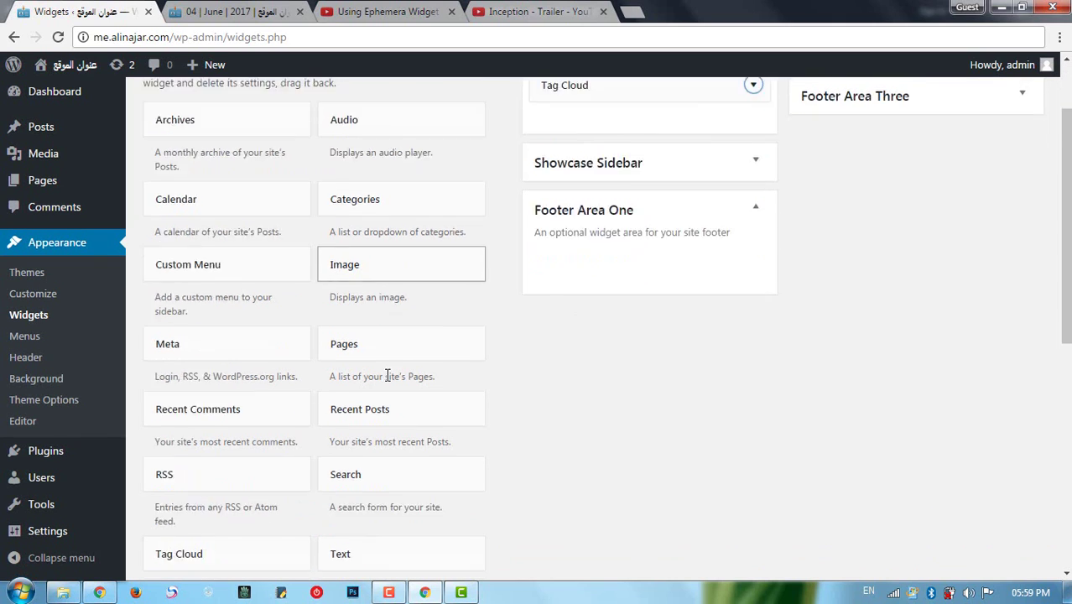
{"action": "left_click", "coordinate": [381, 503]}
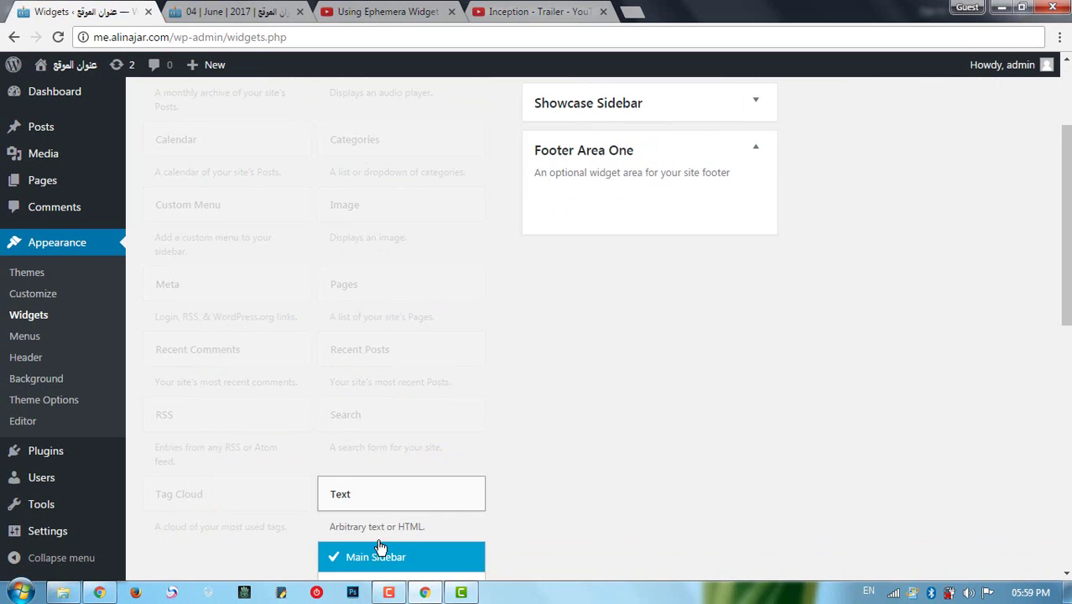
{"action": "scroll", "coordinate": [377, 469], "scroll_direction": "down", "scroll_amount": 2}
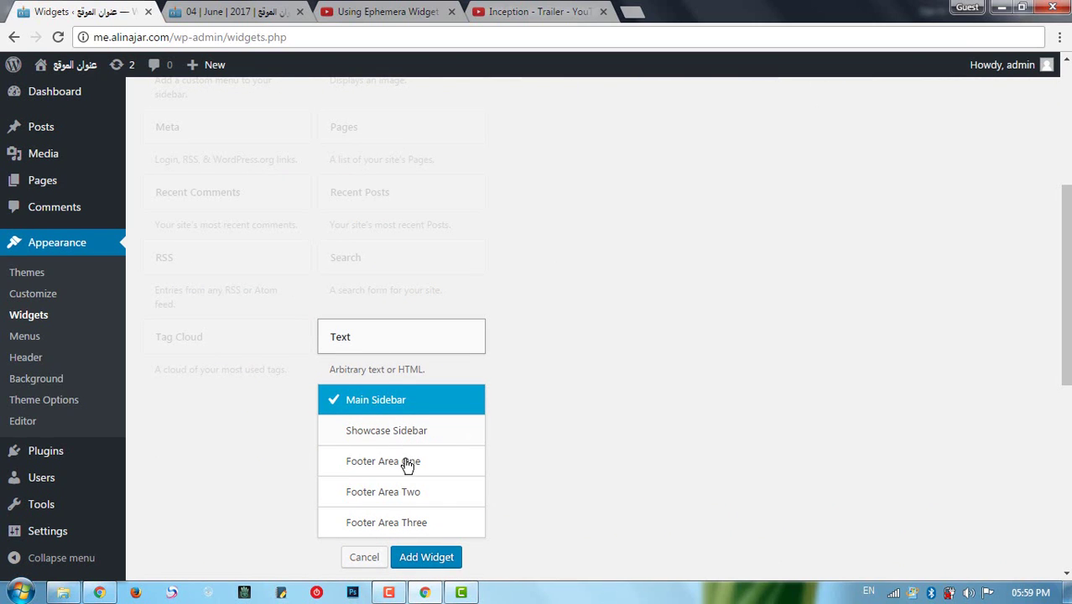
{"action": "left_click", "coordinate": [428, 557]}
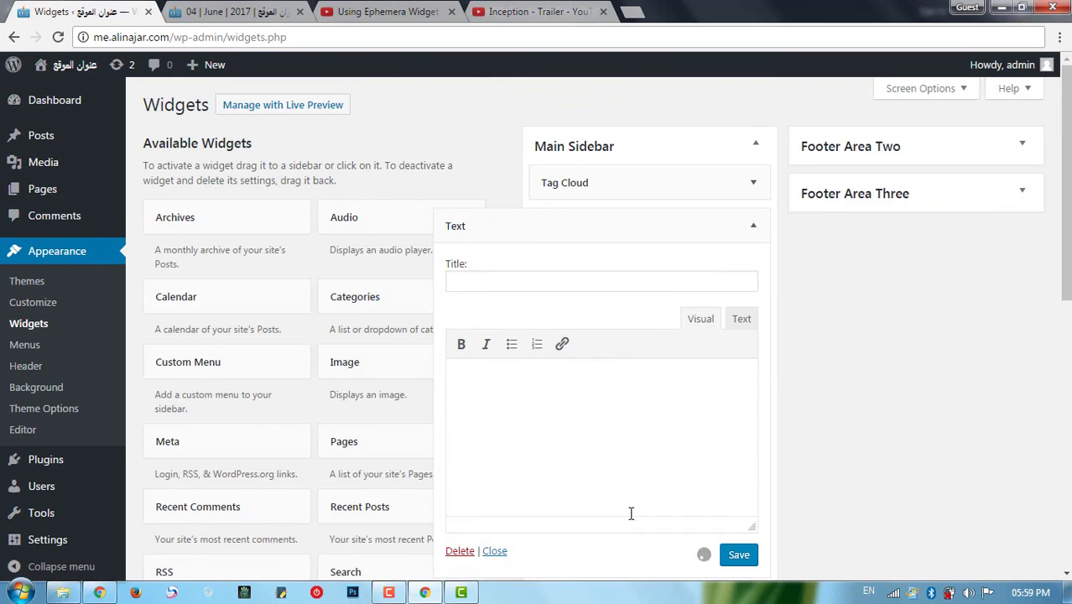
Give the Text widget the title "من نحن" and enter "فريق العمل" as its body text
{"action": "left_click", "coordinate": [490, 283]}
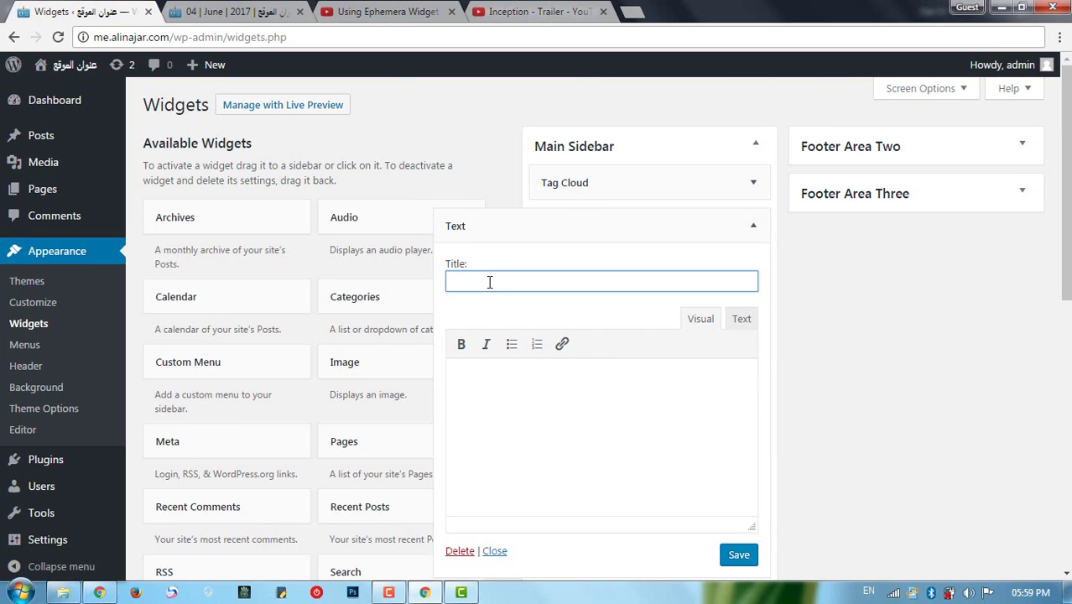
{"action": "type", "text": "من نحن"}
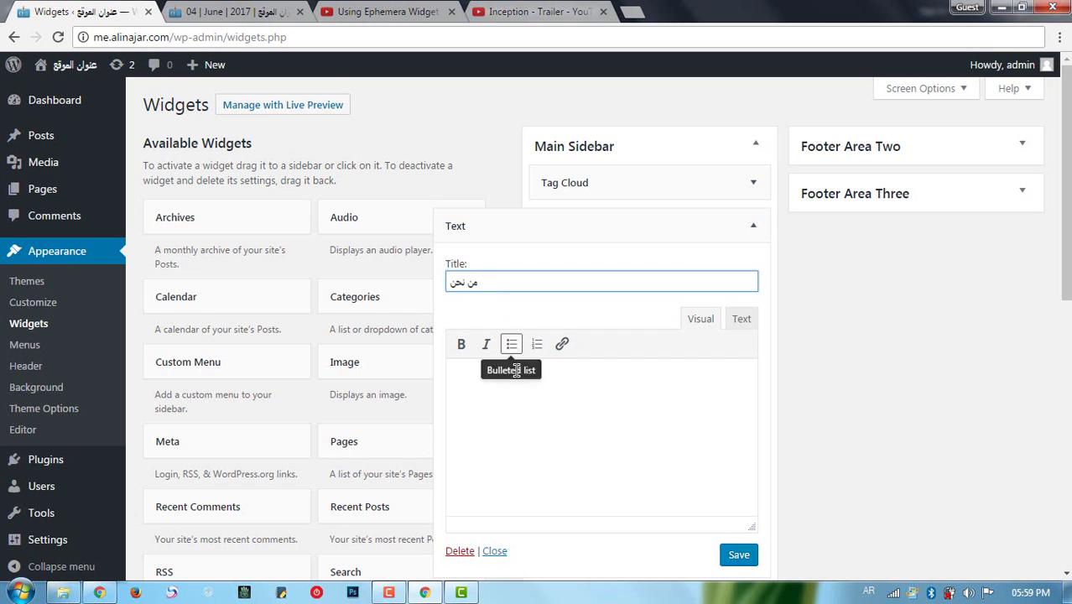
{"action": "left_click", "coordinate": [519, 383]}
{"action": "type", "text": "فريق العمل"}
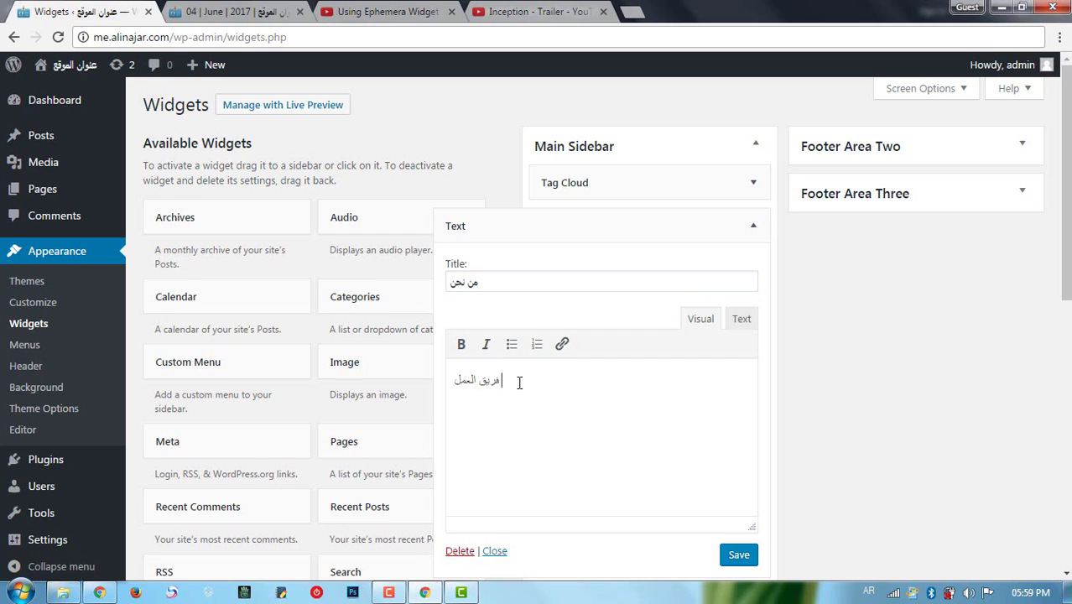
Copy the phrase "فريق العمل" and paste it repeatedly to lengthen the Text widget's body
{"action": "triple_click", "coordinate": [499, 381]}
{"action": "key", "text": "ctrl+c"}
{"action": "key", "text": "ctrl+v"}
{"action": "key", "text": "ctrl+v"}
{"action": "key", "text": "ctrl+v"}
{"action": "key", "text": "ctrl+v"}
{"action": "key", "text": "ctrl+v"}
{"action": "key", "text": "ctrl+v"}
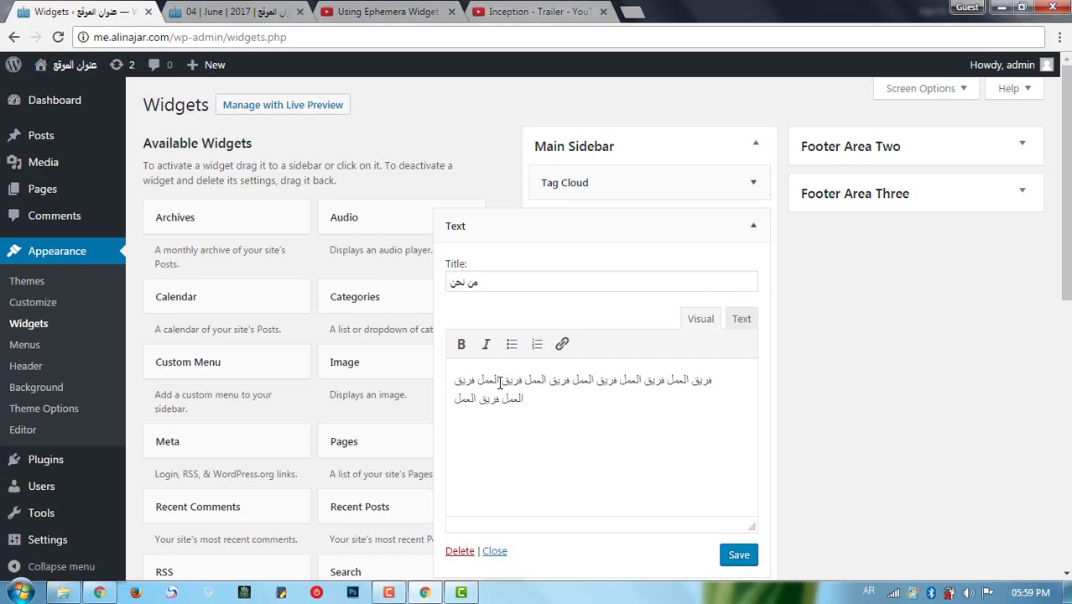
Copy the whole block of repeated body text and paste it again to add more paragraphs to the Text widget
{"action": "key", "text": "ctrl+a"}
{"action": "key", "text": "ctrl+c"}
{"action": "key", "text": "ctrl+v"}
{"action": "key", "text": "ctrl+v"}
{"action": "key", "text": "ctrl+v"}
{"action": "key", "text": "ctrl+v"}
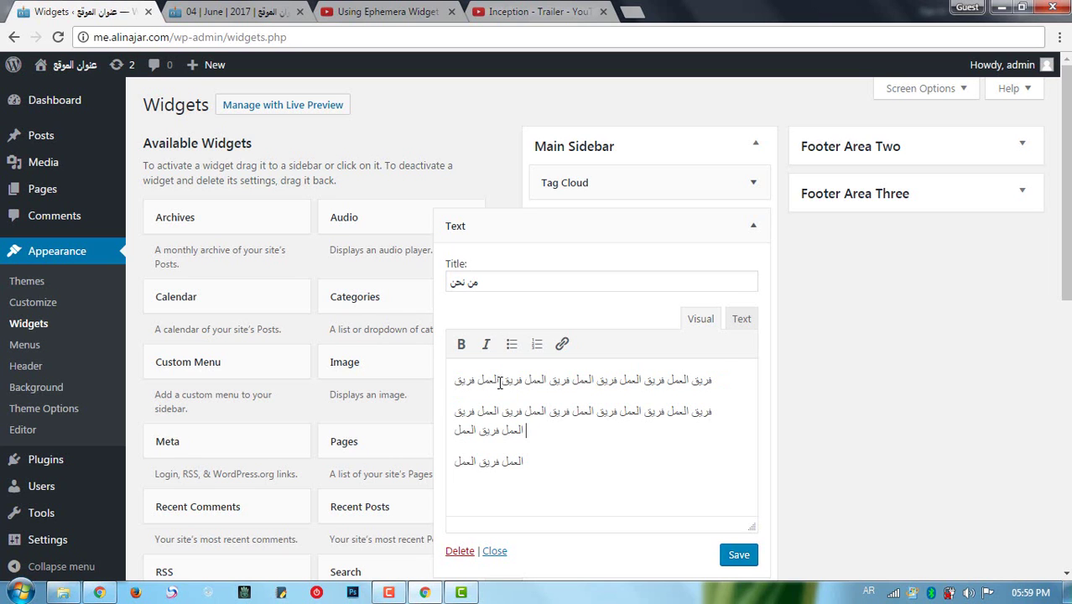
Save the Text widget and reload the site's June 4, 2017 archive page to check it in the sidebar
{"action": "left_click", "coordinate": [734, 558]}
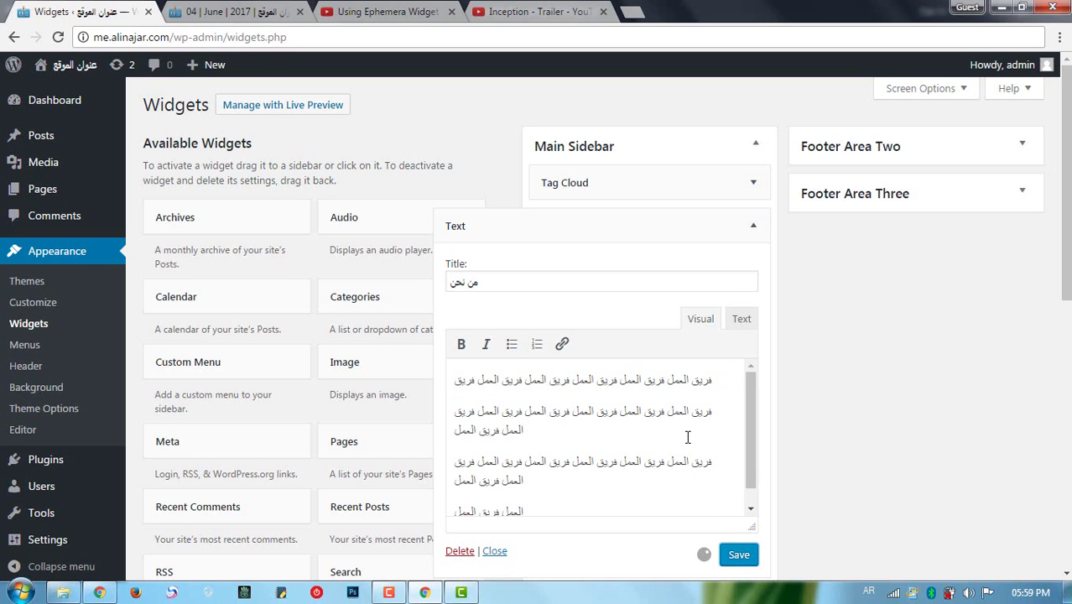
{"action": "left_click", "coordinate": [212, 9]}
{"action": "right_click", "coordinate": [84, 215]}
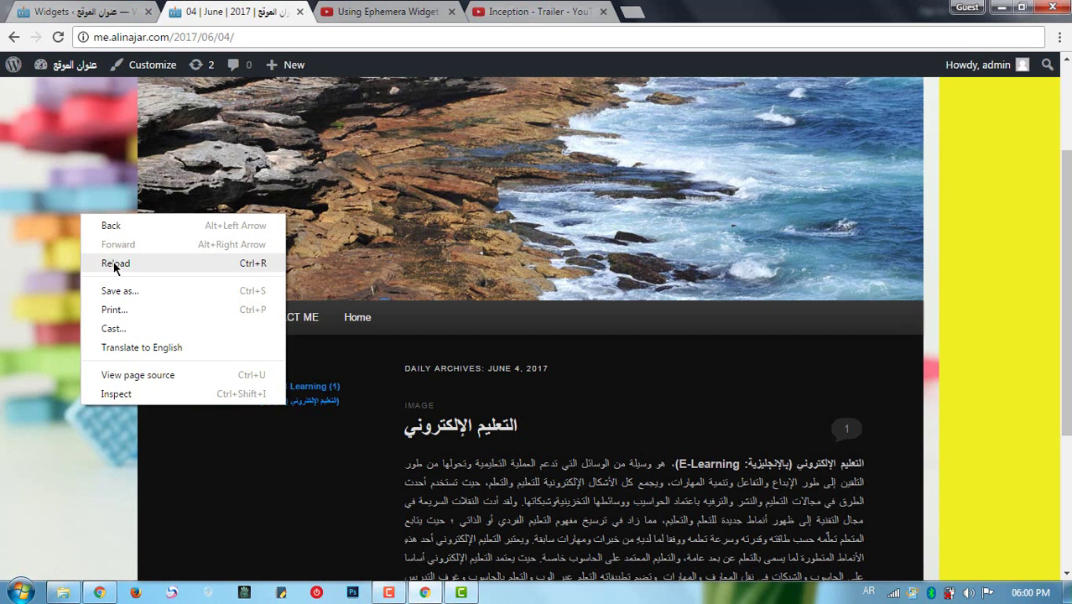
{"action": "left_click", "coordinate": [109, 265]}
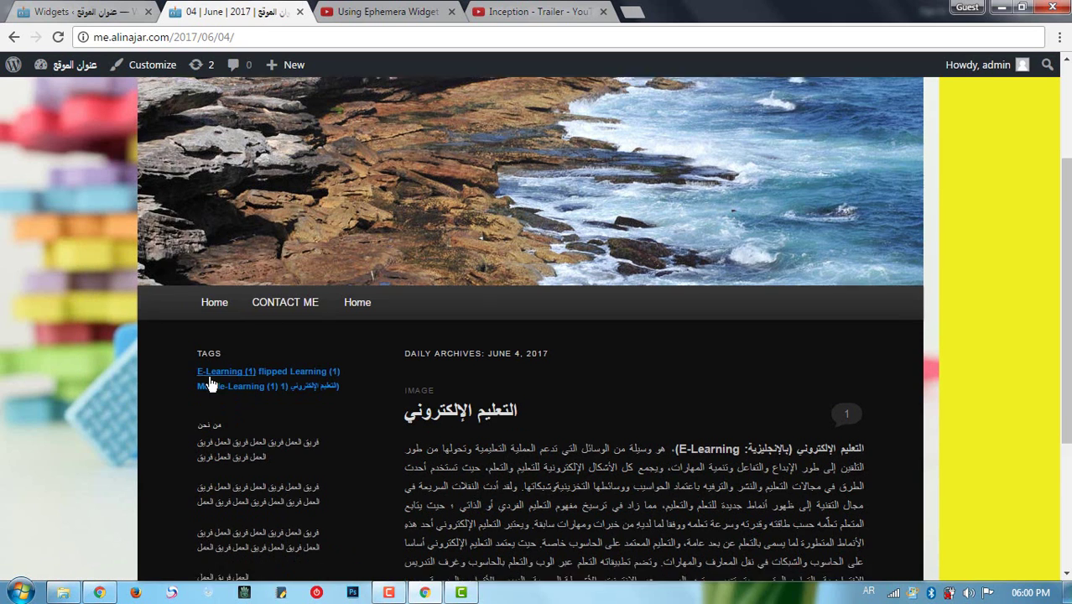
{"action": "scroll", "coordinate": [211, 378], "scroll_direction": "down", "scroll_amount": 1}
{"action": "left_click_drag", "start_coordinate": [196, 362], "coordinate": [238, 513]}
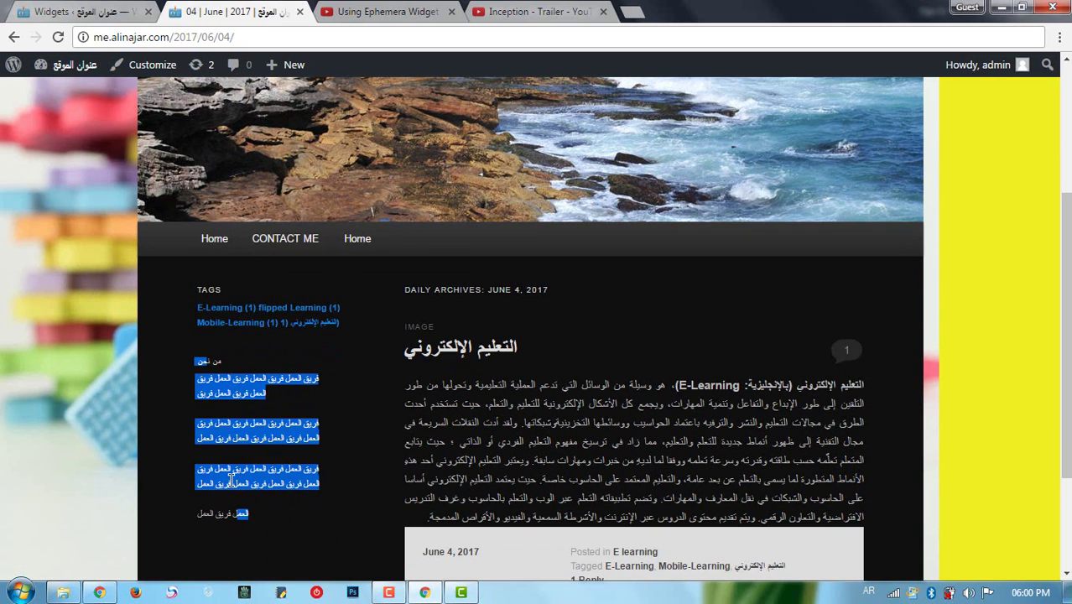
{"action": "left_click", "coordinate": [225, 482]}
Switch the Text widget's body on the Widgets page to the plain-text editor and remove the blank lines between its paragraphs
{"action": "left_click", "coordinate": [130, 7]}
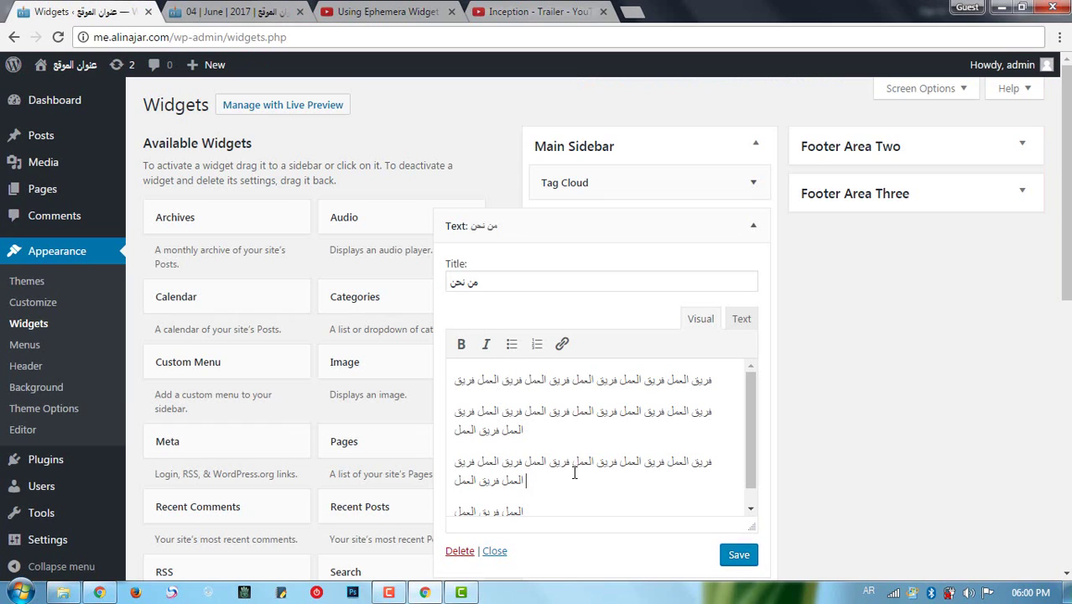
{"action": "scroll", "coordinate": [671, 445], "scroll_direction": "down", "scroll_amount": 1}
{"action": "left_click", "coordinate": [743, 319]}
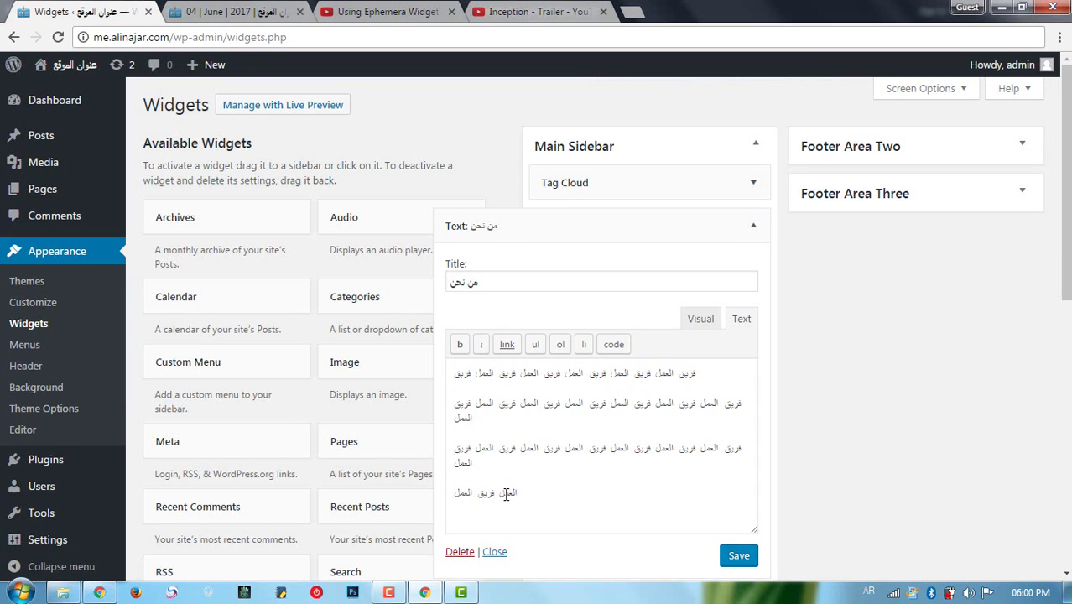
{"action": "key", "text": "BackSpace"}
{"action": "key", "text": "BackSpace"}
{"action": "key", "text": "Delete"}
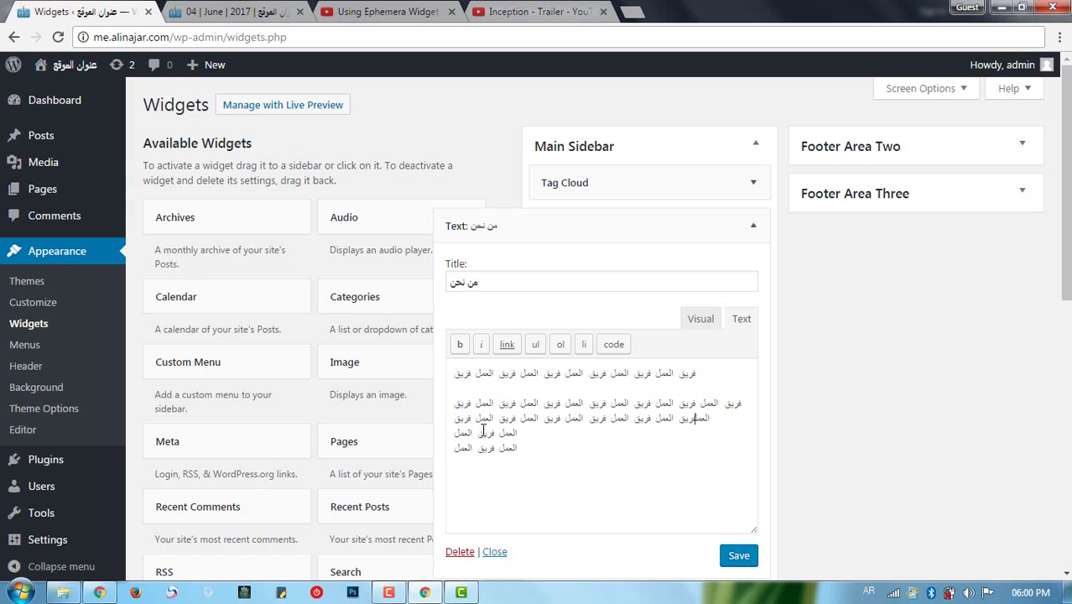
{"action": "left_click", "coordinate": [526, 435]}
{"action": "key", "text": "Delete"}
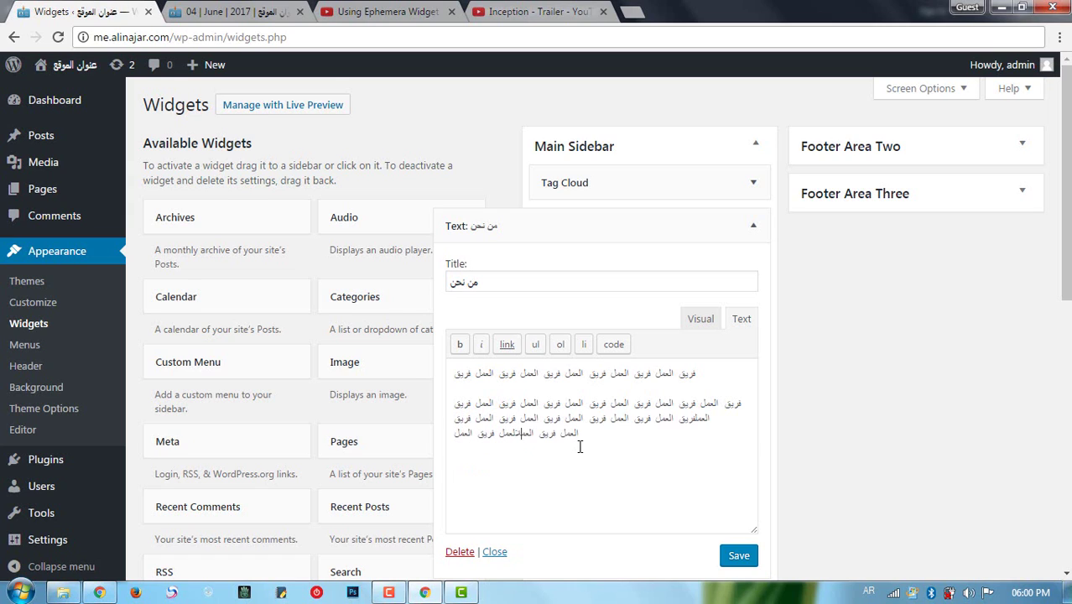
{"action": "key", "text": "Delete"}
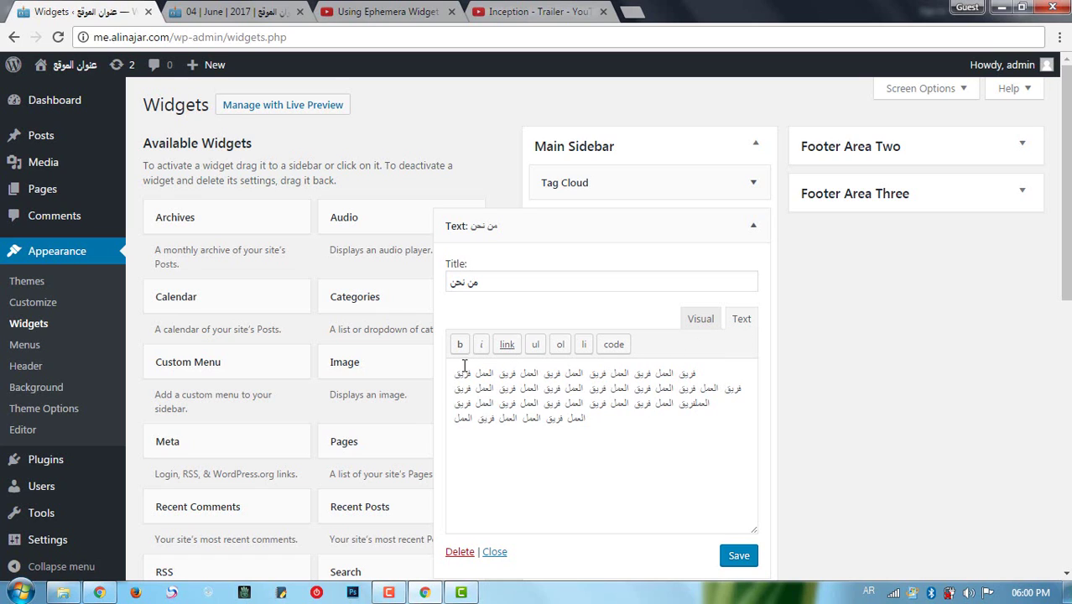
{"action": "double_click", "coordinate": [540, 417]}
Save the edited Text widget and return its body to the visual editor
{"action": "left_click", "coordinate": [738, 555]}
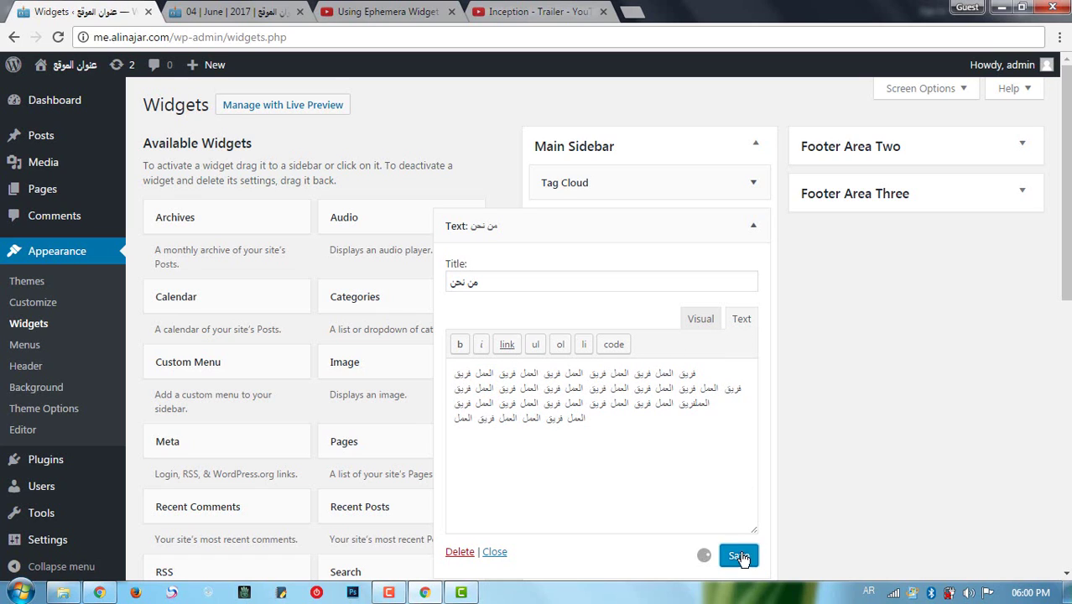
{"action": "left_click", "coordinate": [709, 326]}
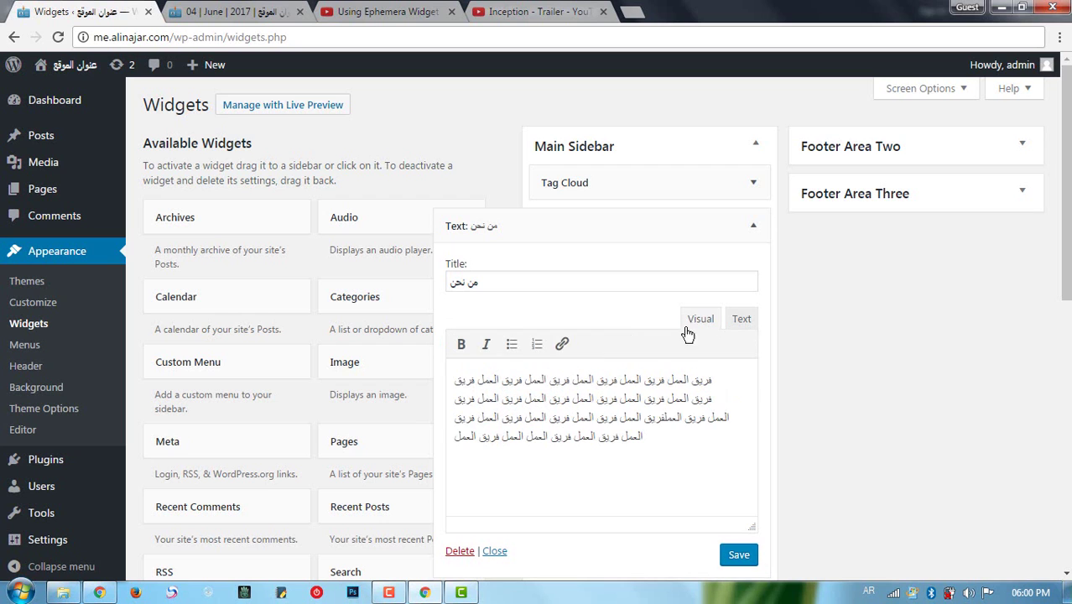
{"action": "left_click", "coordinate": [732, 554]}
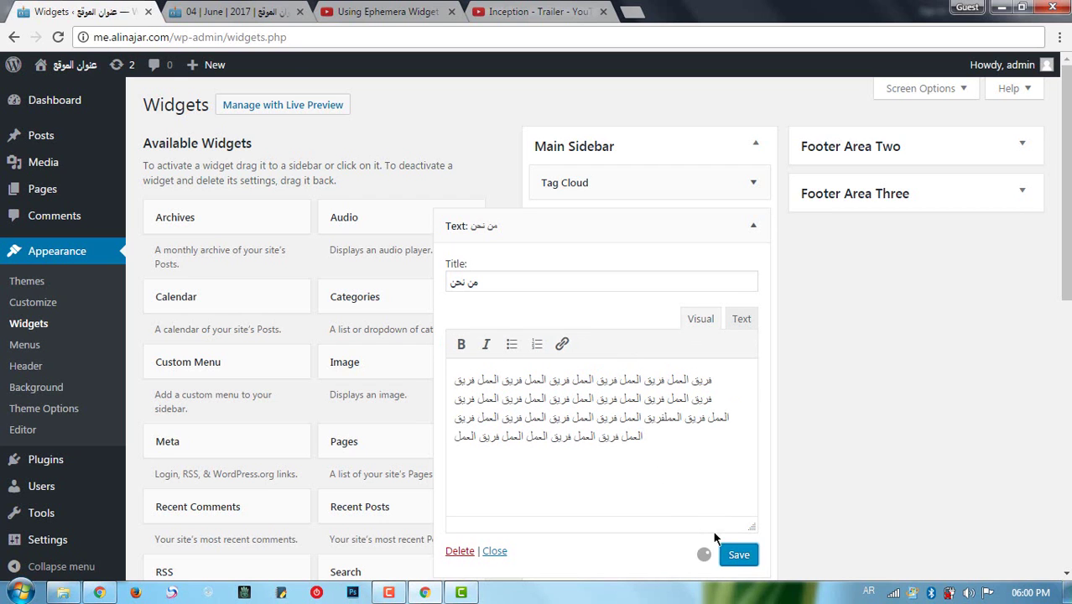
Reload the site's archive page and examine the spacing of the "من نحن" text in the sidebar
{"action": "left_click", "coordinate": [237, 11]}
{"action": "right_click", "coordinate": [95, 221]}
{"action": "left_click", "coordinate": [137, 277]}
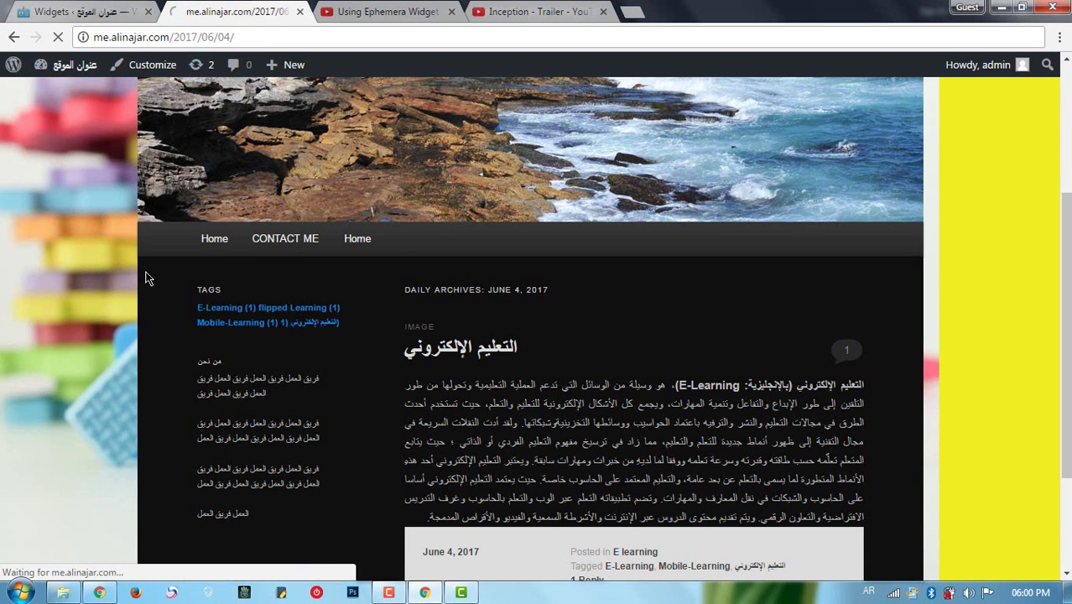
{"action": "scroll", "coordinate": [230, 469], "scroll_direction": "down", "scroll_amount": 1}
{"action": "triple_click", "coordinate": [252, 317]}
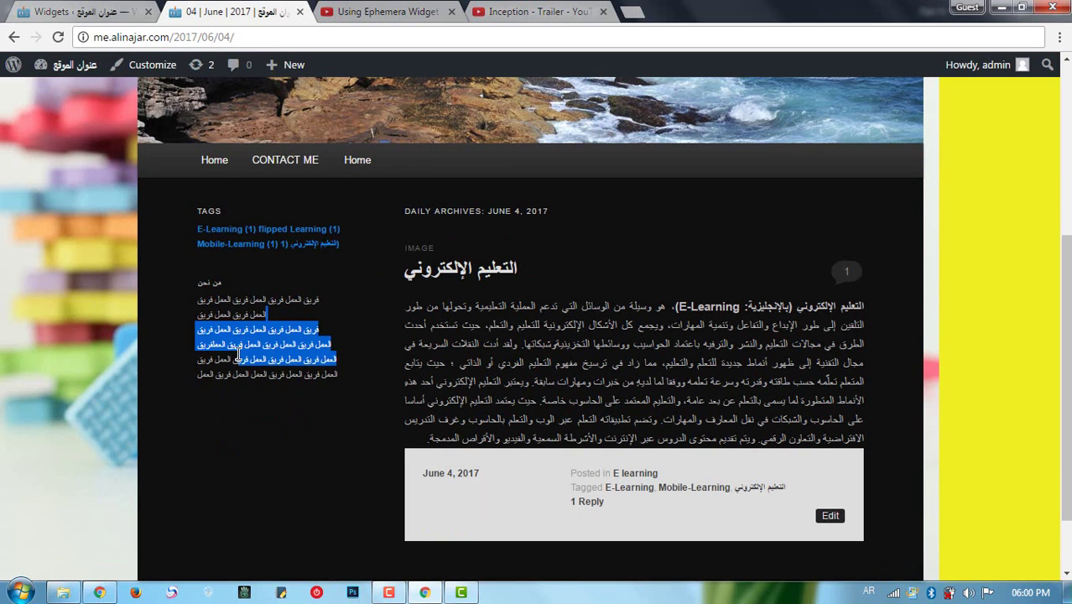
{"action": "left_click", "coordinate": [251, 317]}
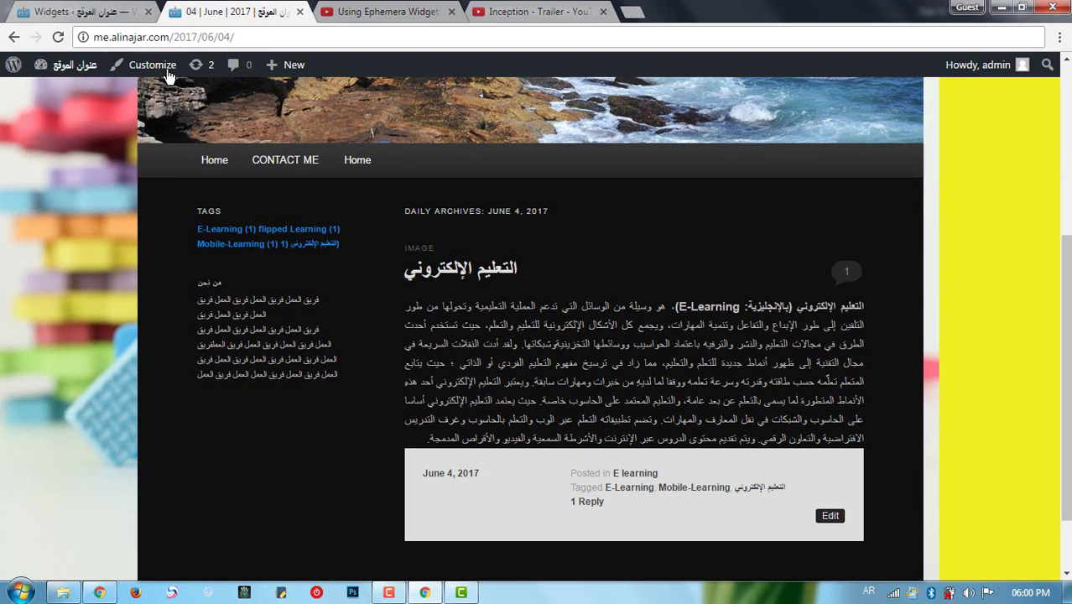
Collapse the "من نحن" Text widget on the Widgets page and go to the Inactive Widgets section
{"action": "left_click", "coordinate": [113, 11]}
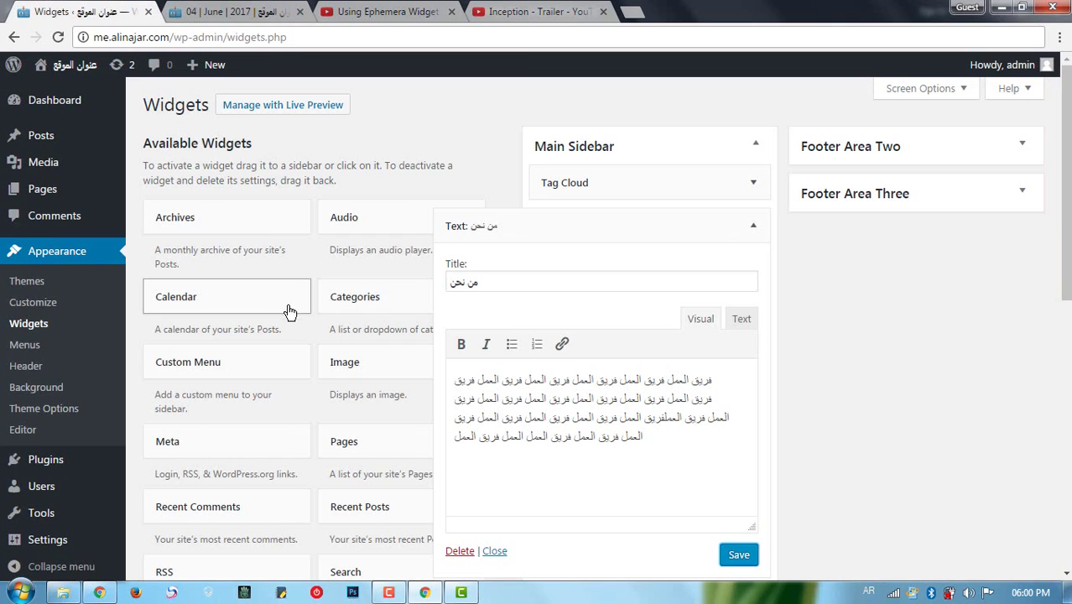
{"action": "left_click", "coordinate": [753, 225]}
{"action": "scroll", "coordinate": [496, 387], "scroll_direction": "down", "scroll_amount": 1}
{"action": "scroll", "coordinate": [496, 387], "scroll_direction": "down", "scroll_amount": 7}
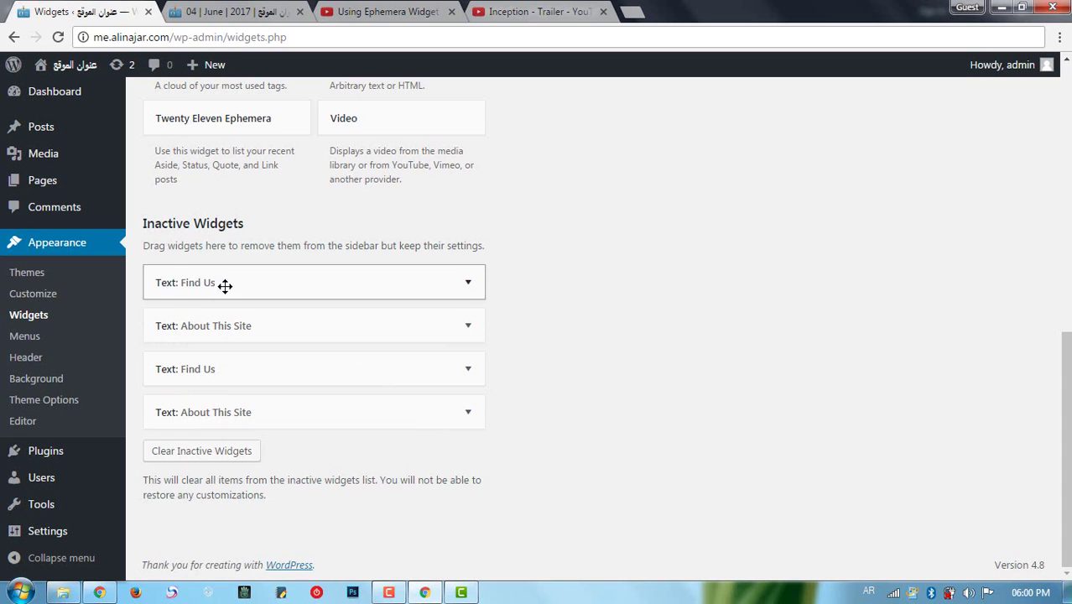
Examine the contents of the inactive Find Us and About This Site text widgets, collapsing each one again
{"action": "left_click", "coordinate": [259, 283]}
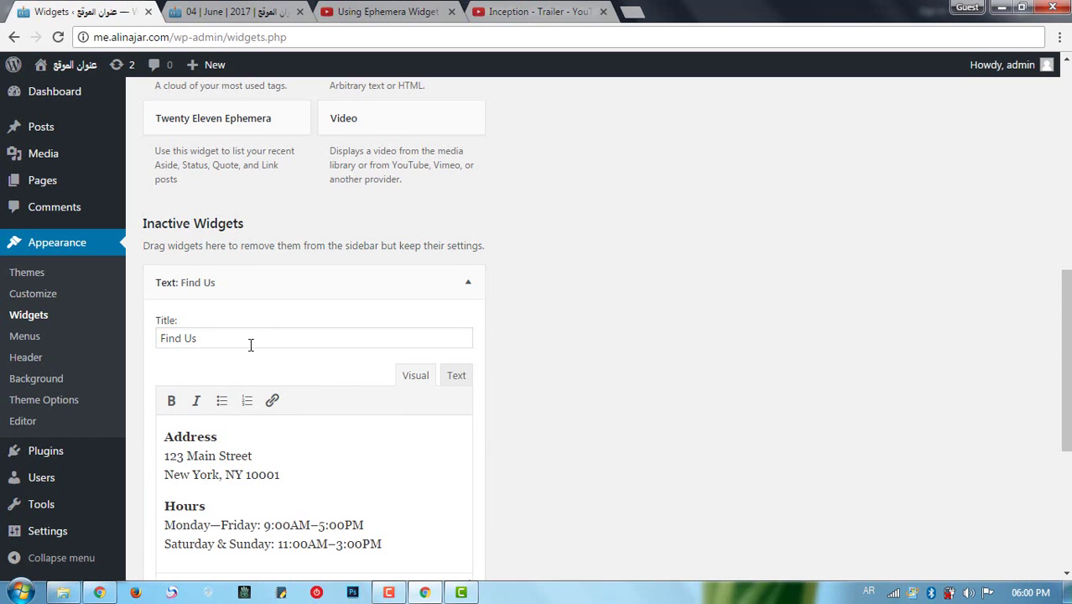
{"action": "left_click", "coordinate": [231, 283]}
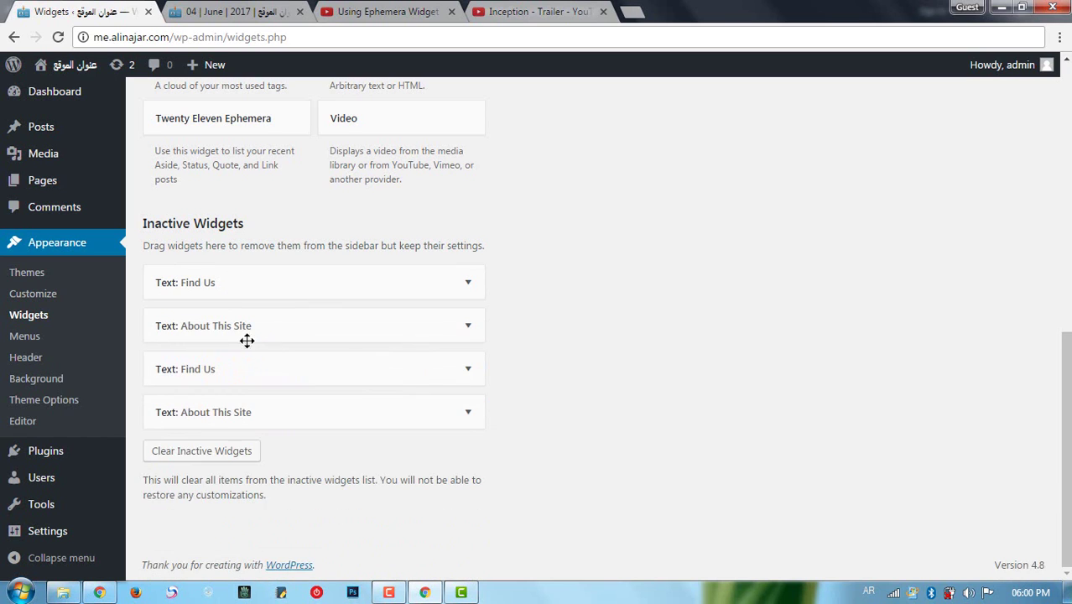
{"action": "left_click", "coordinate": [249, 333]}
{"action": "scroll", "coordinate": [260, 386], "scroll_direction": "down", "scroll_amount": 1}
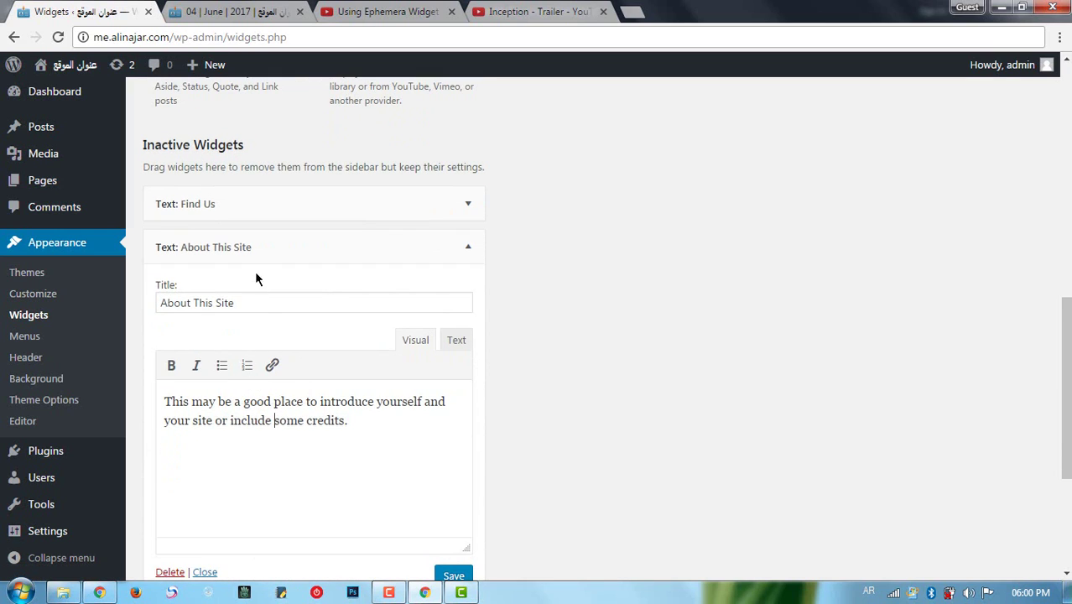
{"action": "left_click", "coordinate": [255, 265]}
{"action": "left_click", "coordinate": [257, 335]}
{"action": "scroll", "coordinate": [271, 335], "scroll_direction": "down", "scroll_amount": 1}
{"action": "left_click", "coordinate": [266, 253]}
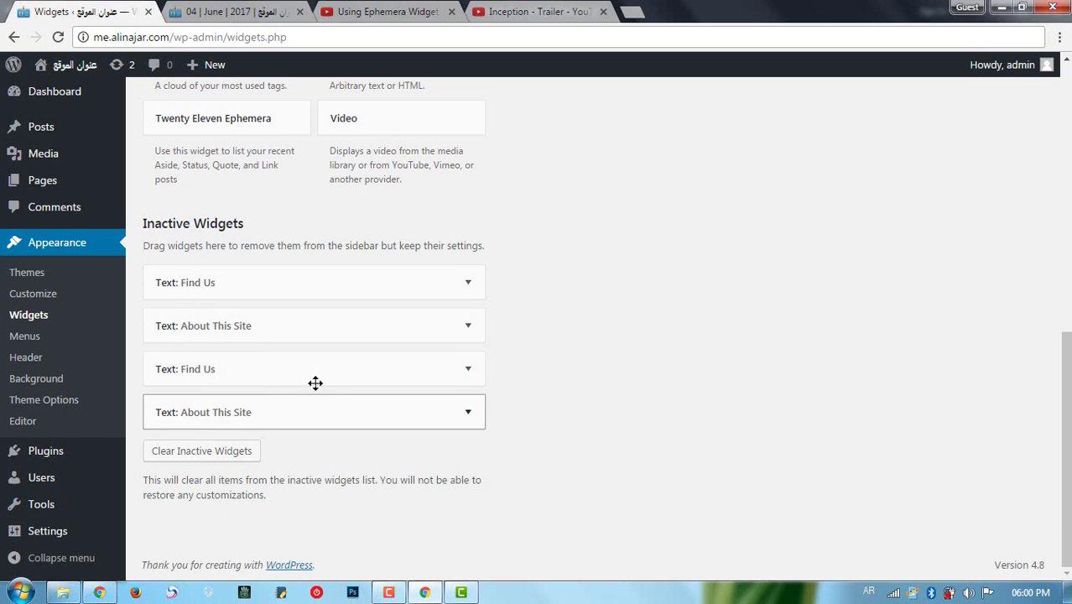
Clear all inactive widgets and collapse the Inactive Widgets section
{"action": "left_click", "coordinate": [225, 453]}
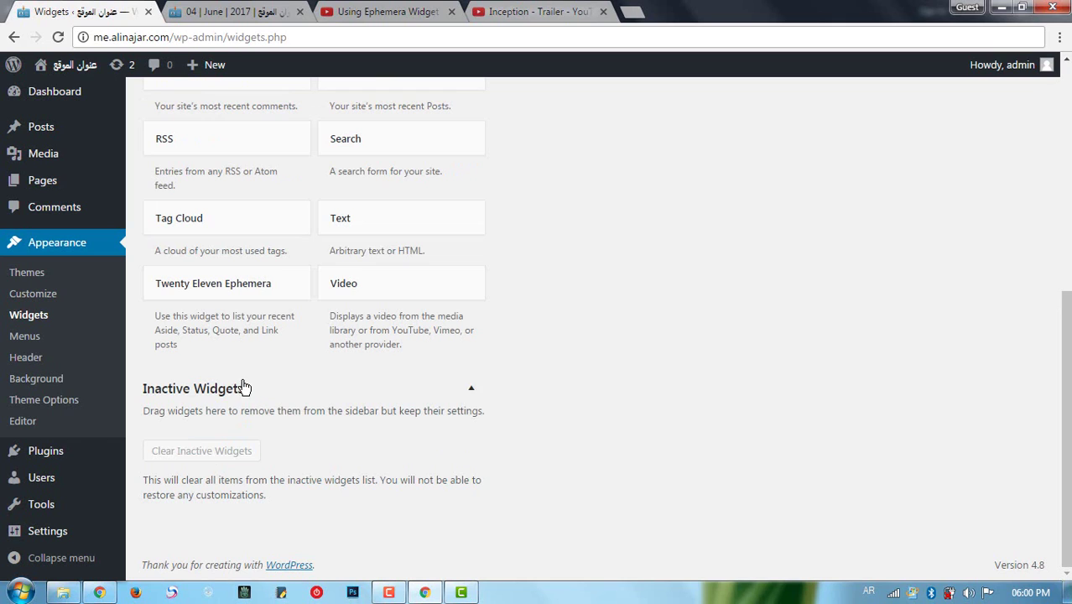
{"action": "left_click", "coordinate": [466, 397]}
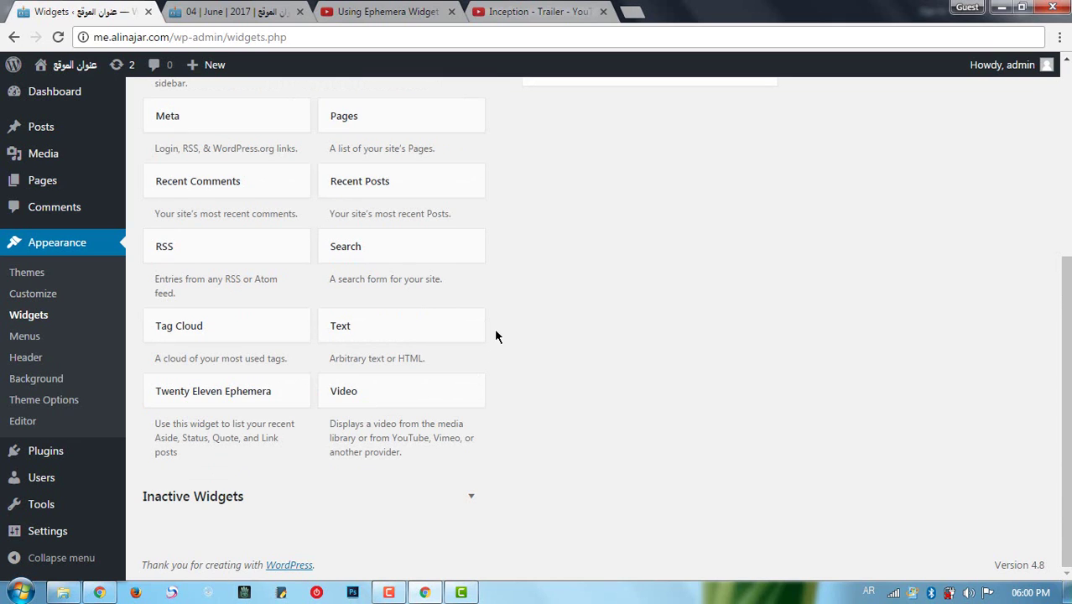
Add a Video widget to Footer Area One
{"action": "left_click", "coordinate": [400, 384]}
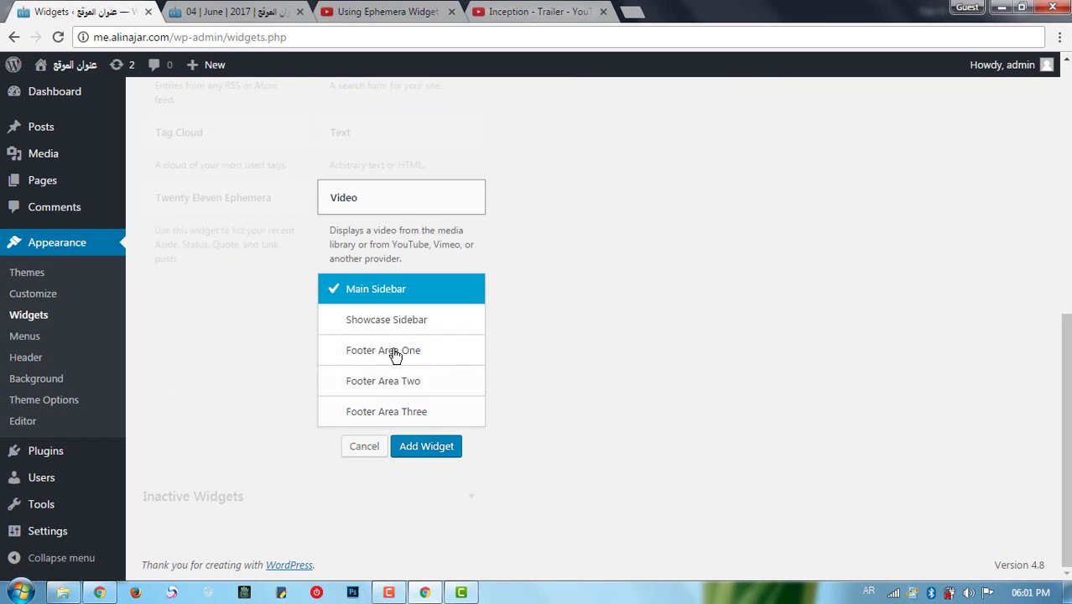
{"action": "left_click", "coordinate": [411, 356]}
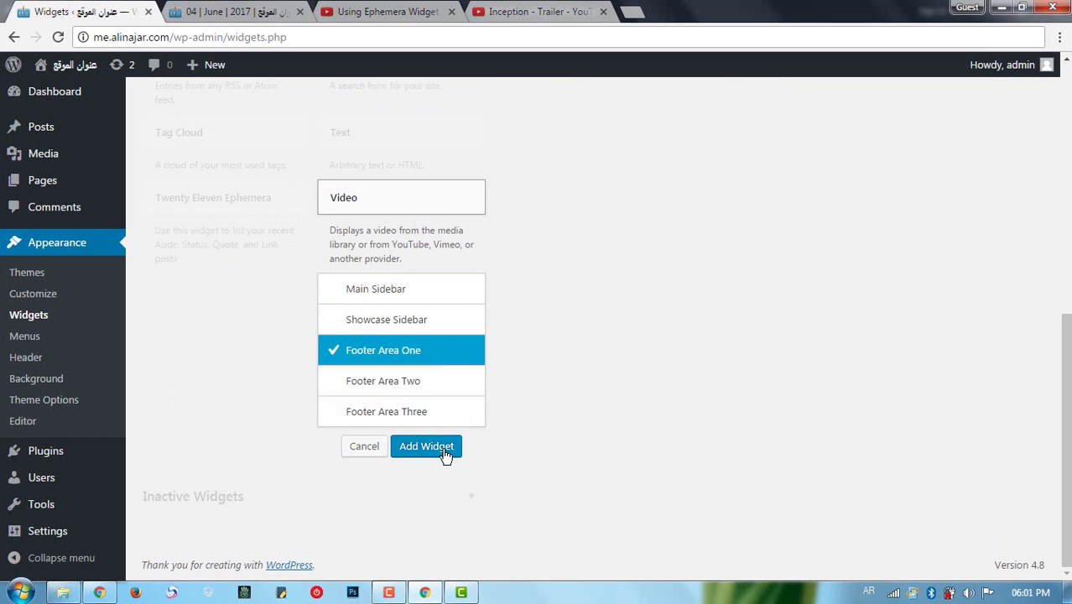
{"action": "left_click", "coordinate": [426, 446]}
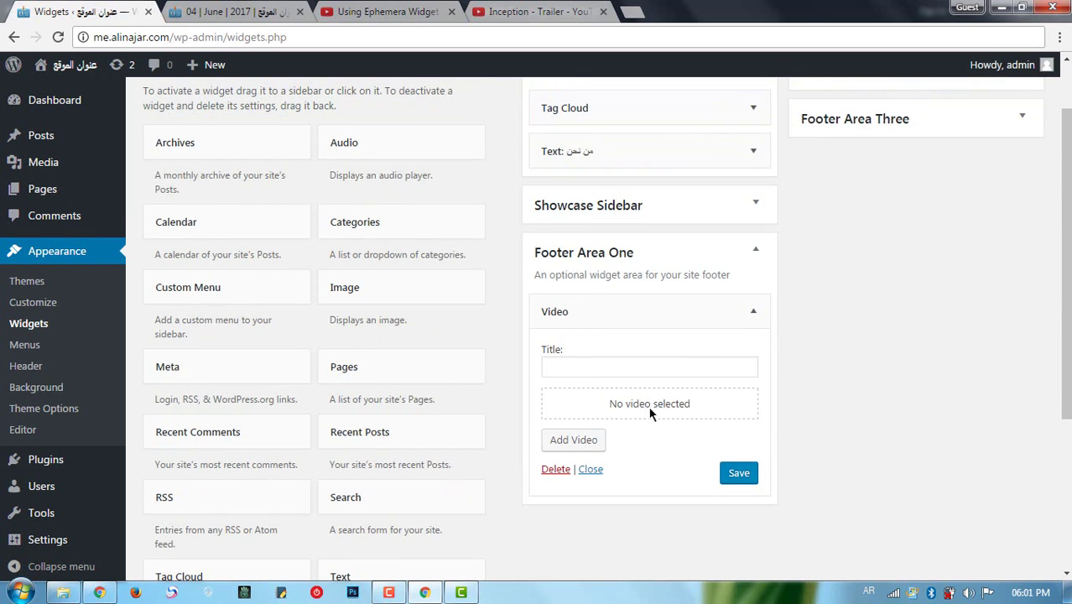
{"action": "left_click", "coordinate": [589, 442]}
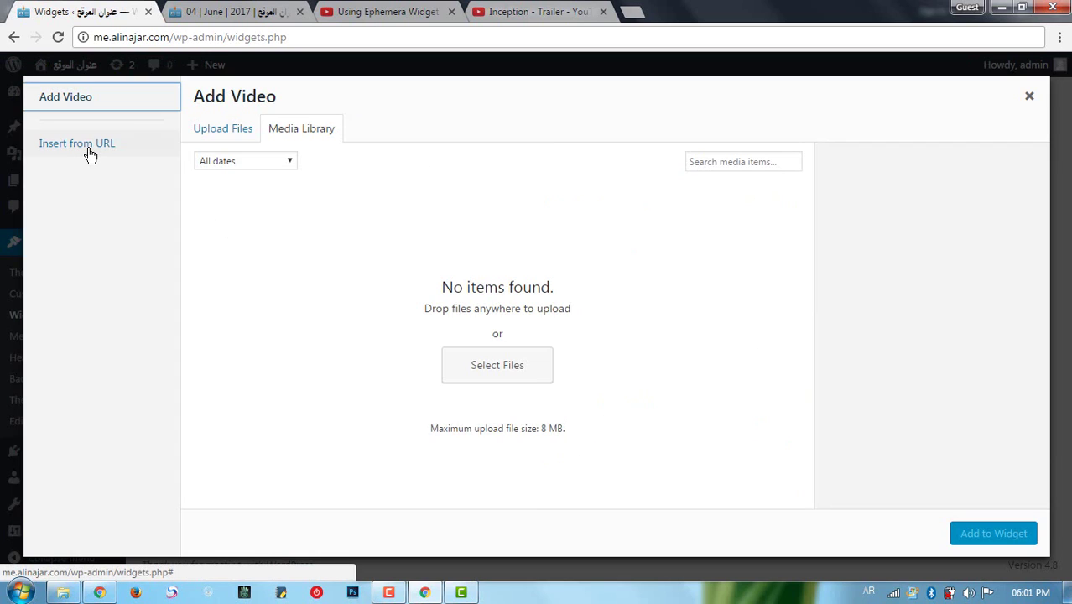
{"action": "left_click", "coordinate": [90, 152]}
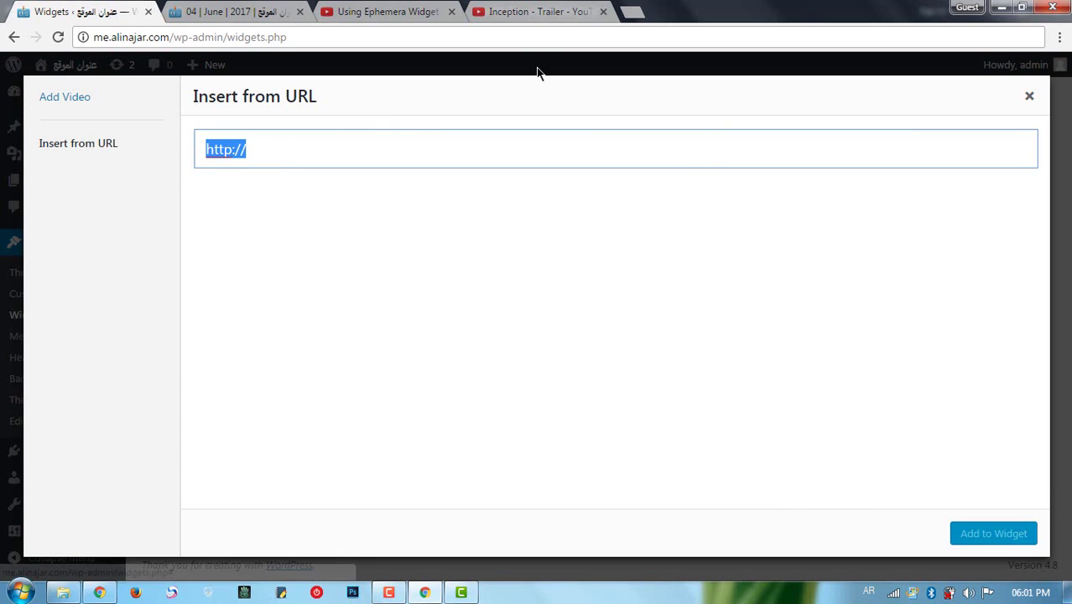
{"action": "left_click", "coordinate": [546, 18]}
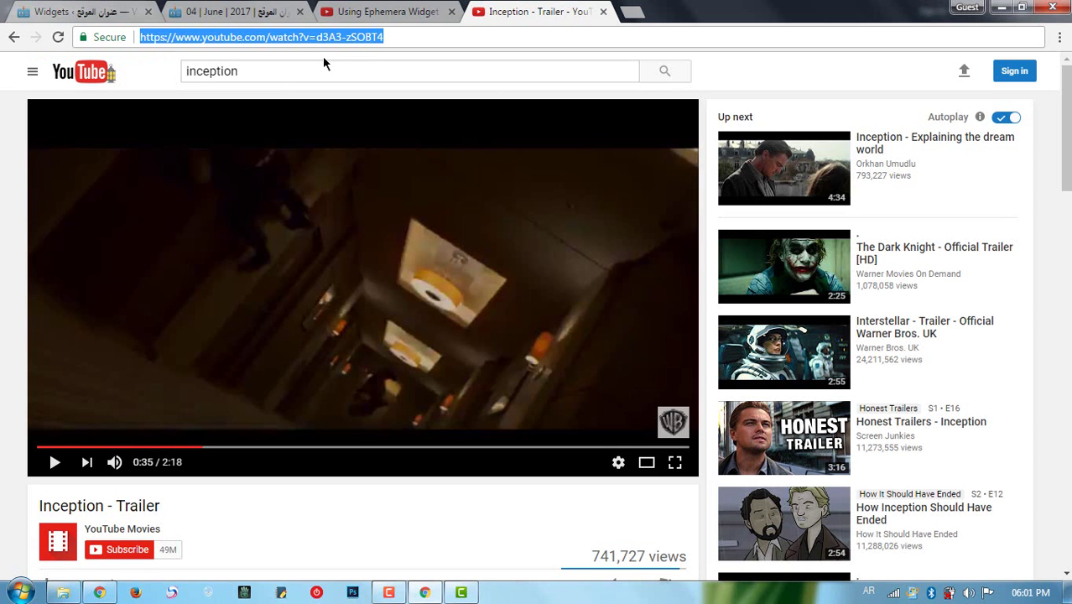
{"action": "left_click", "coordinate": [107, 12]}
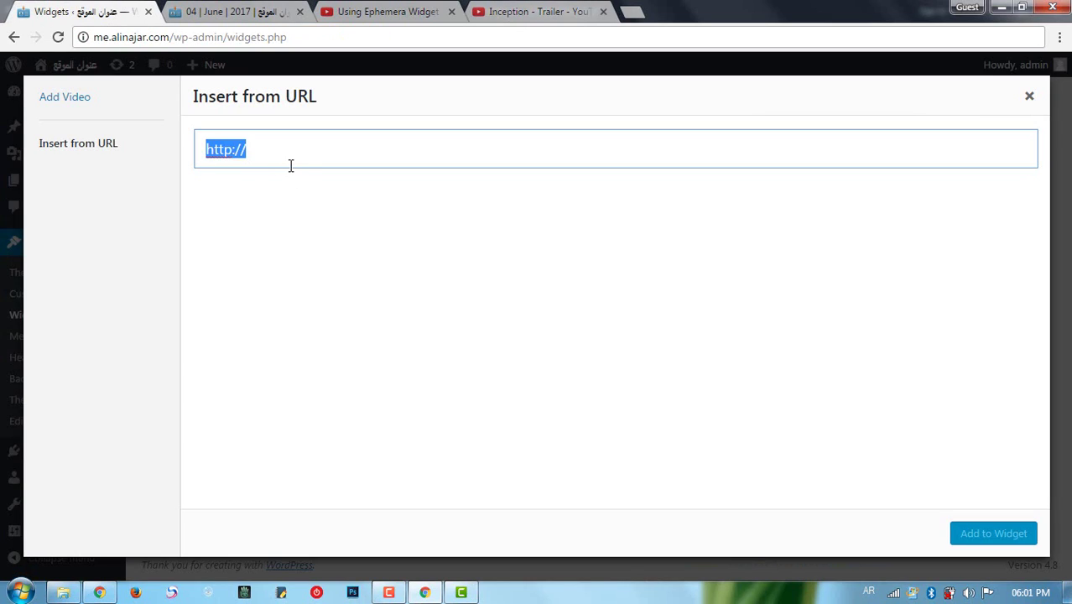
{"action": "type", "text": "https://www.youtube.com/watch?v=d3A3-zSOBT4"}
{"action": "left_click", "coordinate": [1007, 534]}
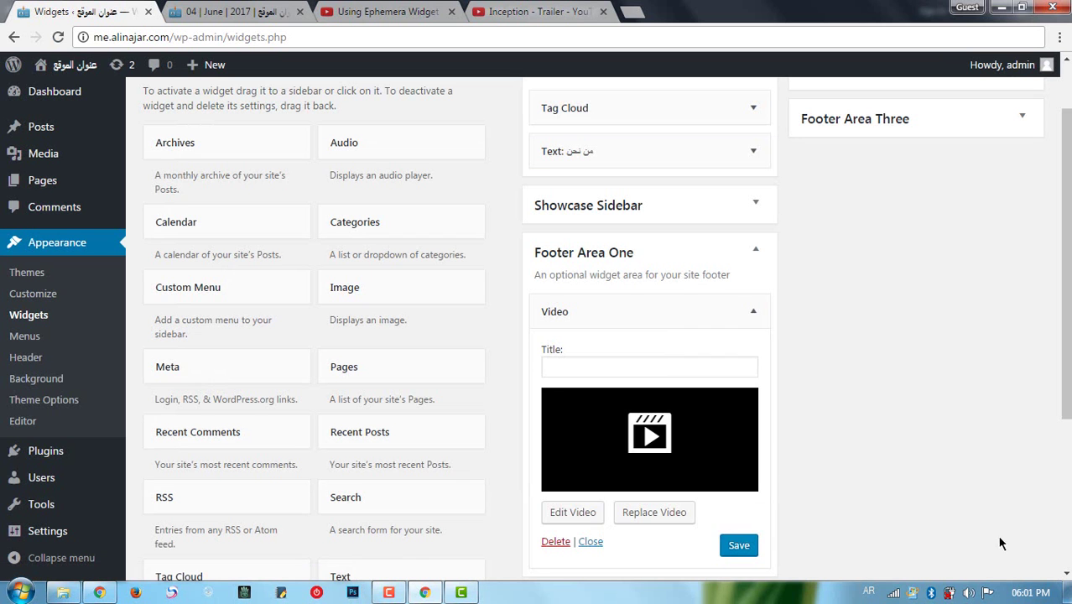
{"action": "scroll", "coordinate": [807, 406], "scroll_direction": "down", "scroll_amount": 2}
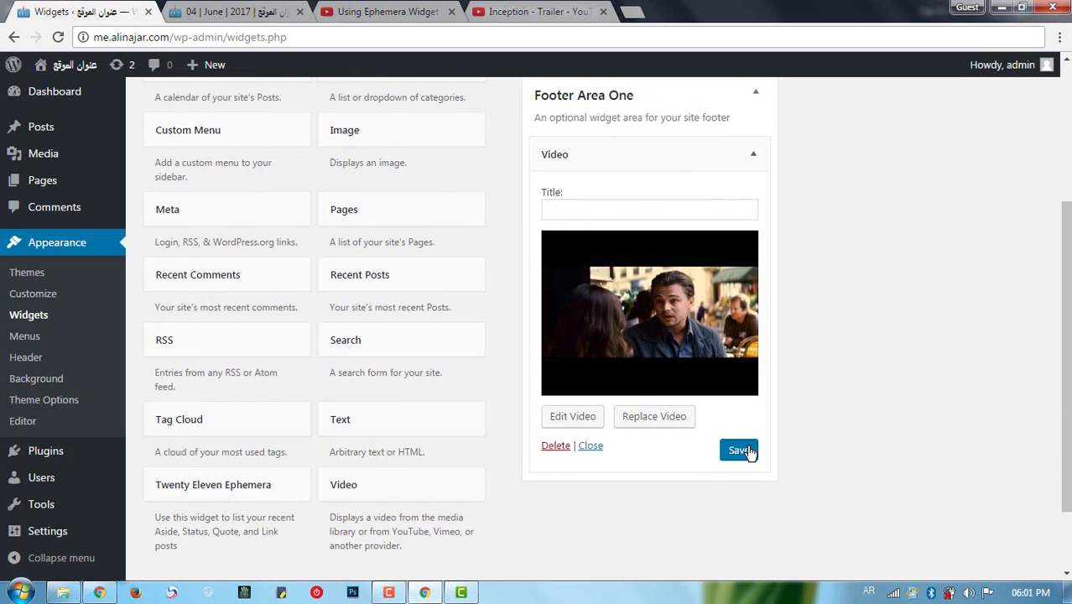
{"action": "left_click", "coordinate": [739, 448]}
Reload the site's archive page and check the trailer video in the footer
{"action": "left_click", "coordinate": [224, 18]}
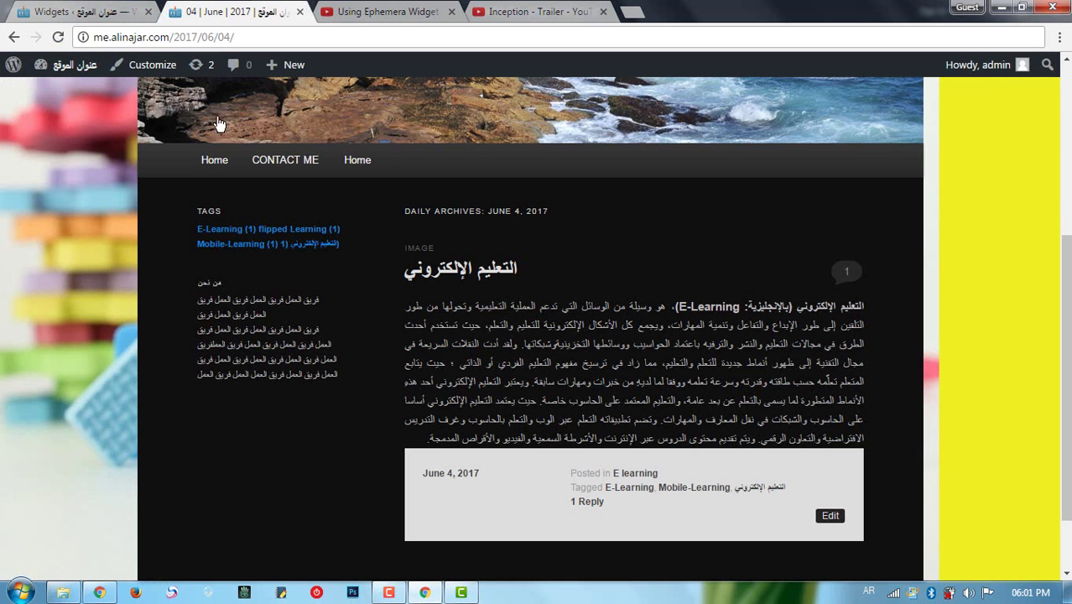
{"action": "right_click", "coordinate": [68, 197]}
{"action": "left_click", "coordinate": [105, 239]}
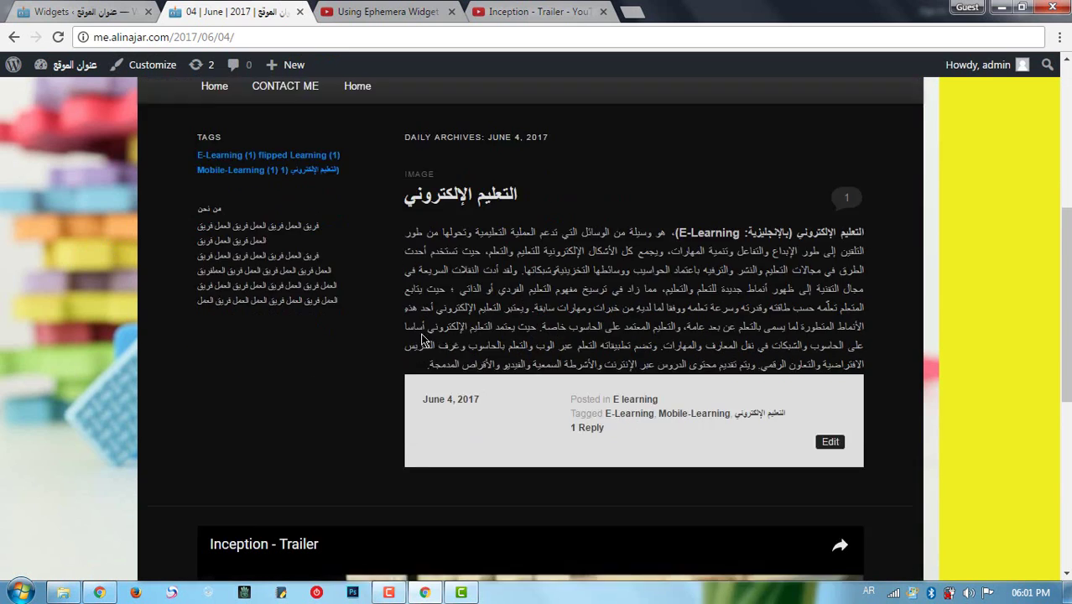
{"action": "scroll", "coordinate": [431, 356], "scroll_direction": "down", "scroll_amount": 5}
{"action": "scroll", "coordinate": [431, 356], "scroll_direction": "down", "scroll_amount": 1}
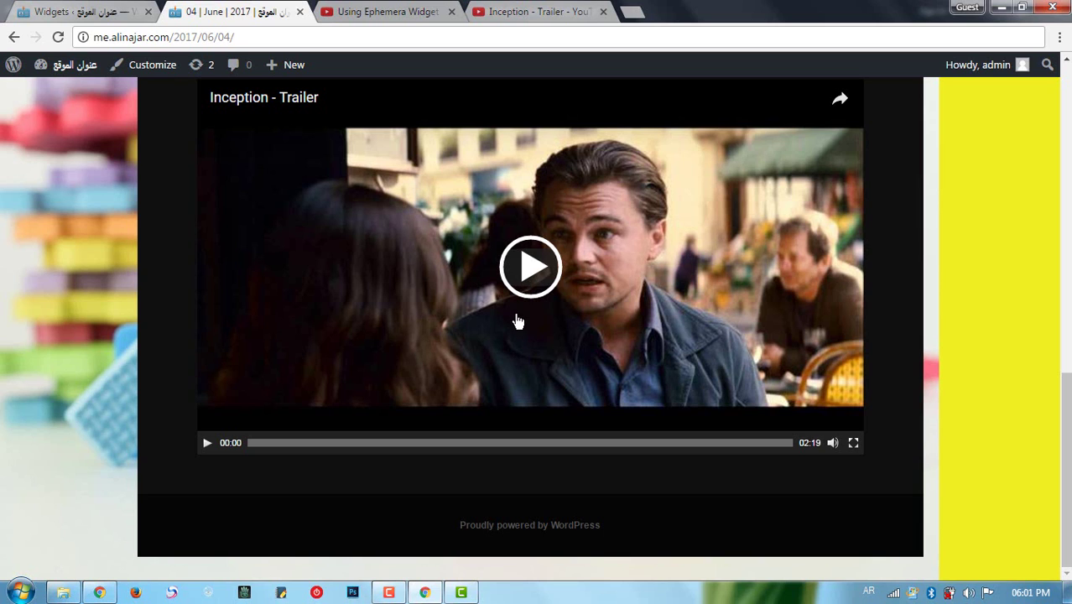
Return to the Widgets page and delete the Video widget from Footer Area One
{"action": "left_click", "coordinate": [92, 11]}
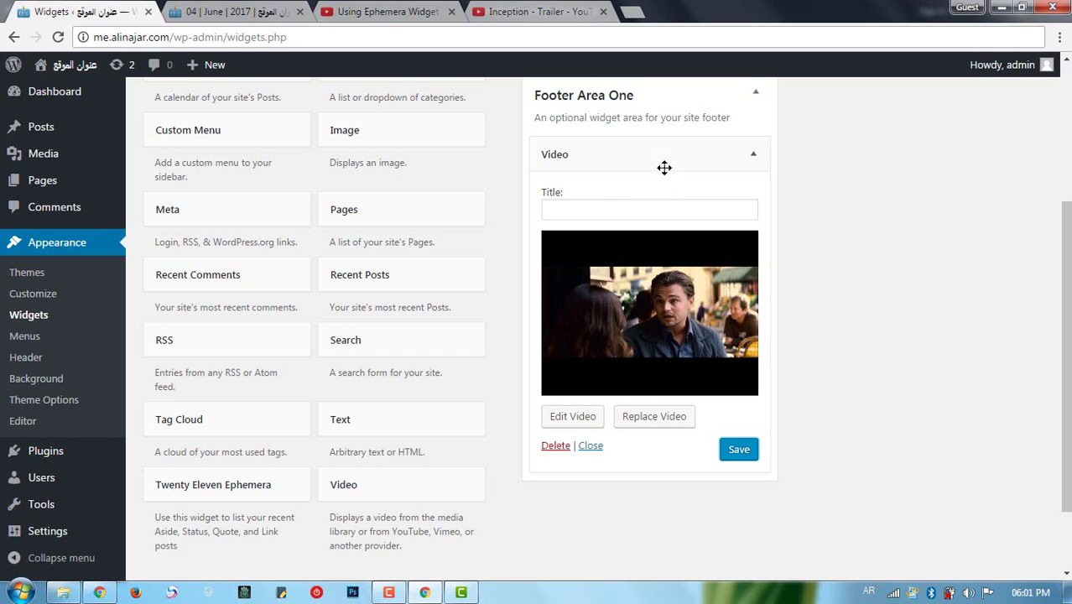
{"action": "left_click", "coordinate": [626, 154]}
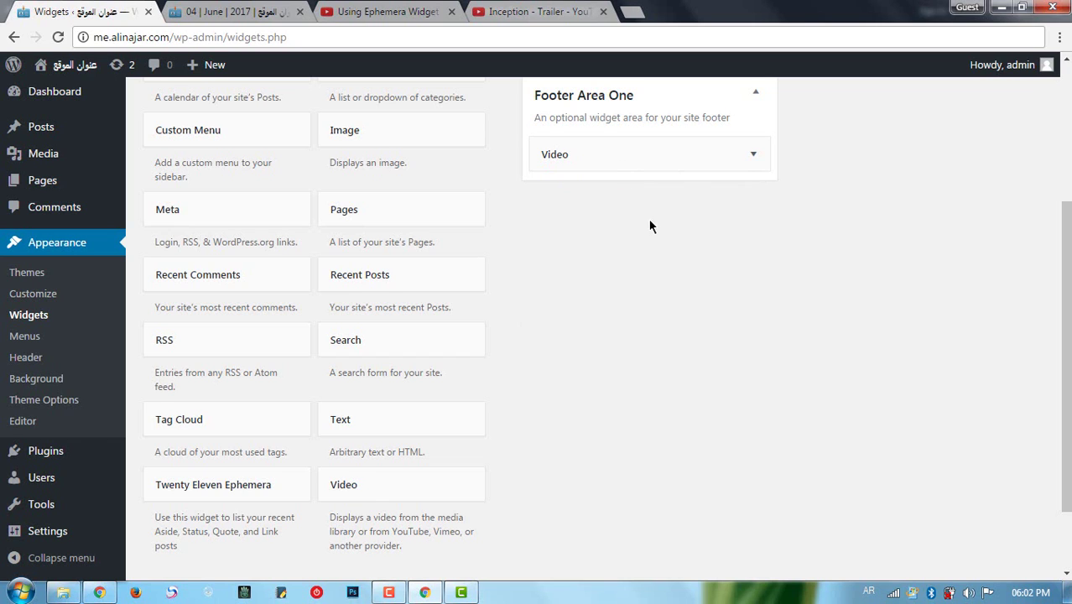
{"action": "scroll", "coordinate": [634, 303], "scroll_direction": "up", "scroll_amount": 2}
{"action": "left_click", "coordinate": [634, 302]}
{"action": "scroll", "coordinate": [658, 364], "scroll_direction": "down", "scroll_amount": 2}
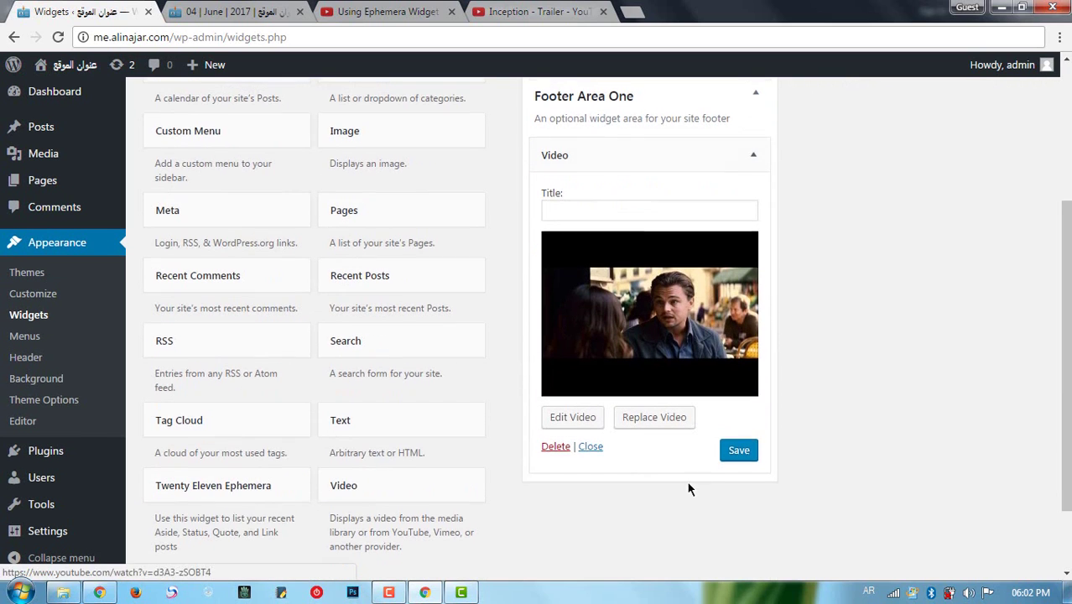
{"action": "left_click", "coordinate": [554, 446]}
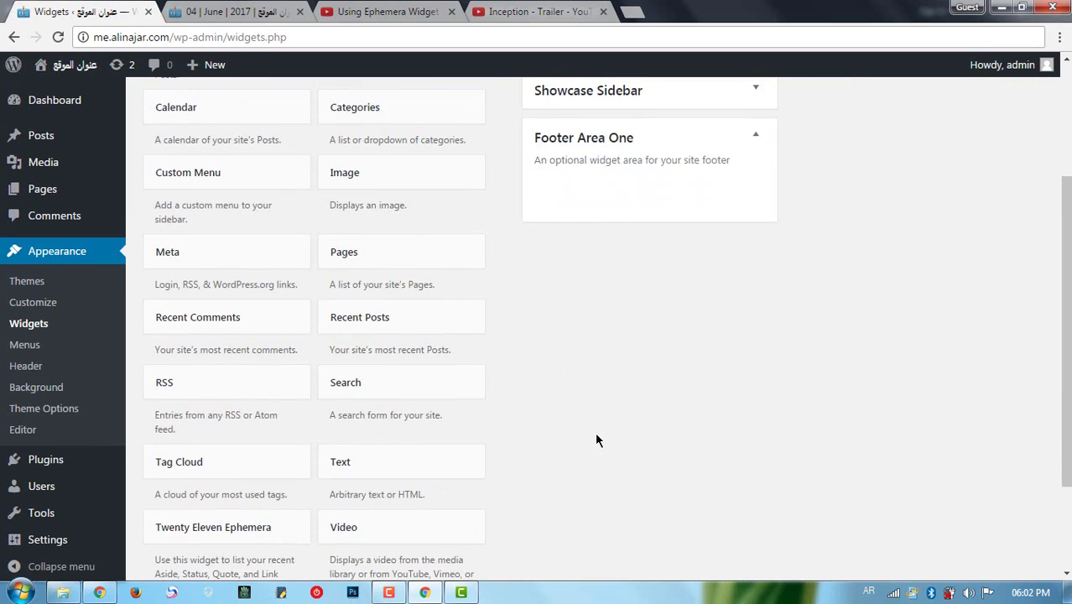
Delete the Text and Tag Cloud widgets from the Main Sidebar
{"action": "scroll", "coordinate": [621, 295], "scroll_direction": "up", "scroll_amount": 2}
{"action": "left_click", "coordinate": [612, 231]}
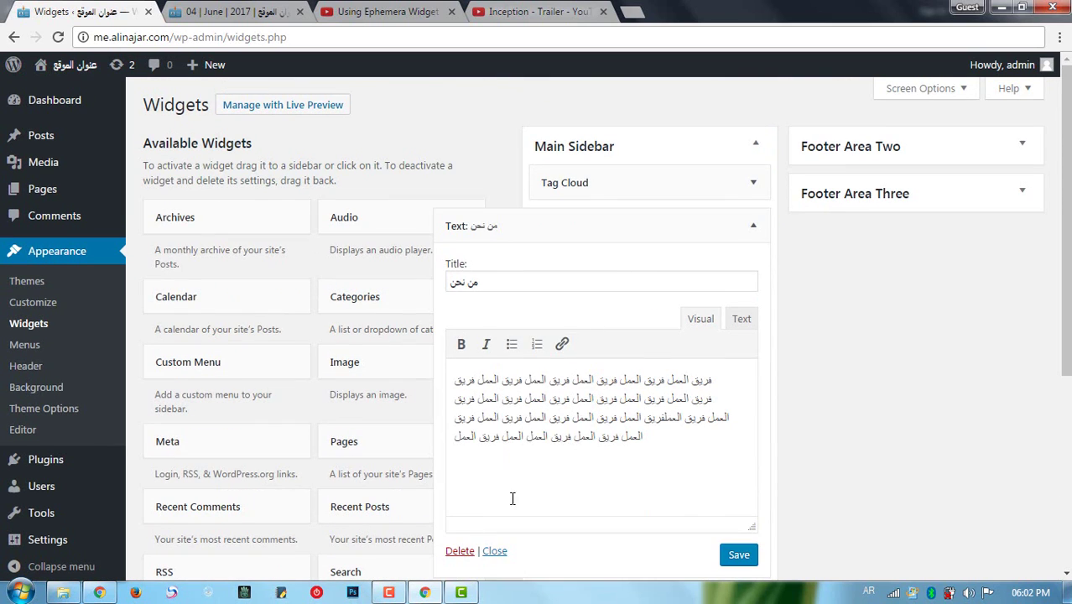
{"action": "left_click", "coordinate": [452, 551]}
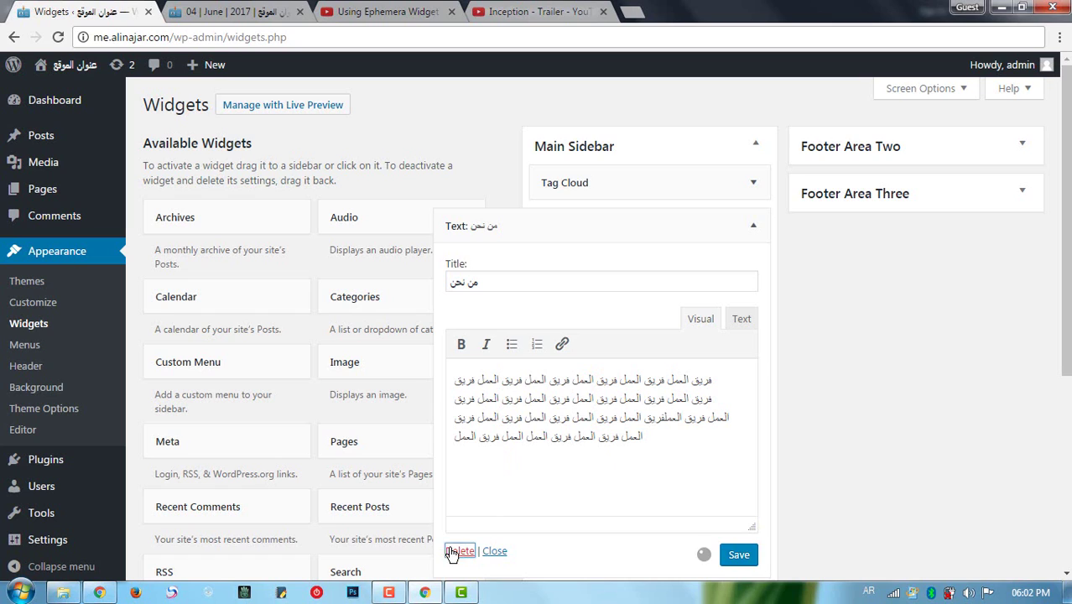
{"action": "left_click", "coordinate": [598, 183]}
{"action": "left_click", "coordinate": [553, 344]}
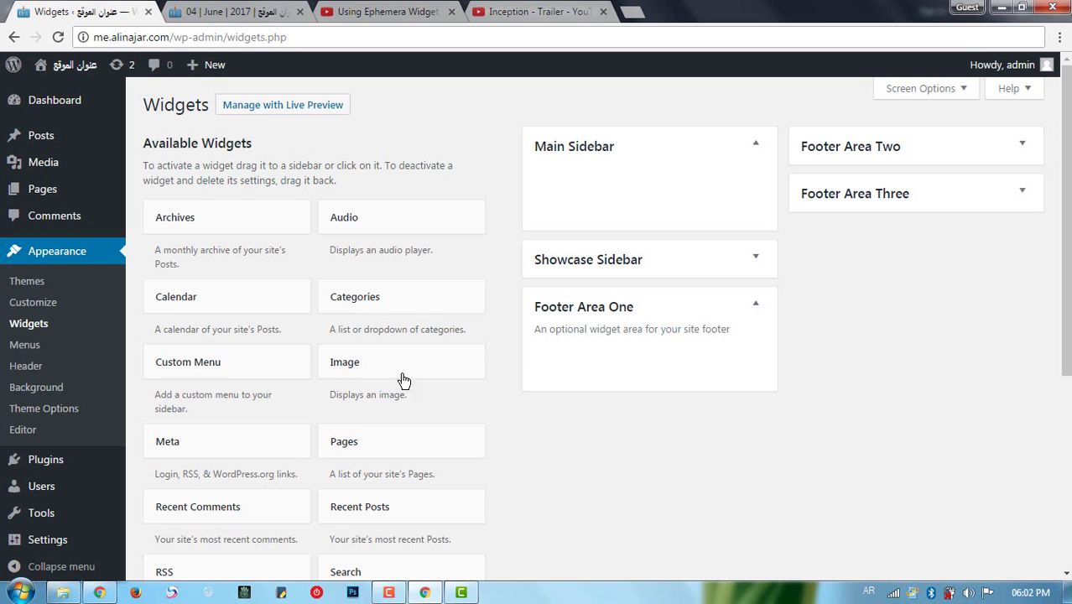
Set the format of the post التعلم المقلوب to Aside and update the post
{"action": "scroll", "coordinate": [419, 430], "scroll_direction": "down", "scroll_amount": 4}
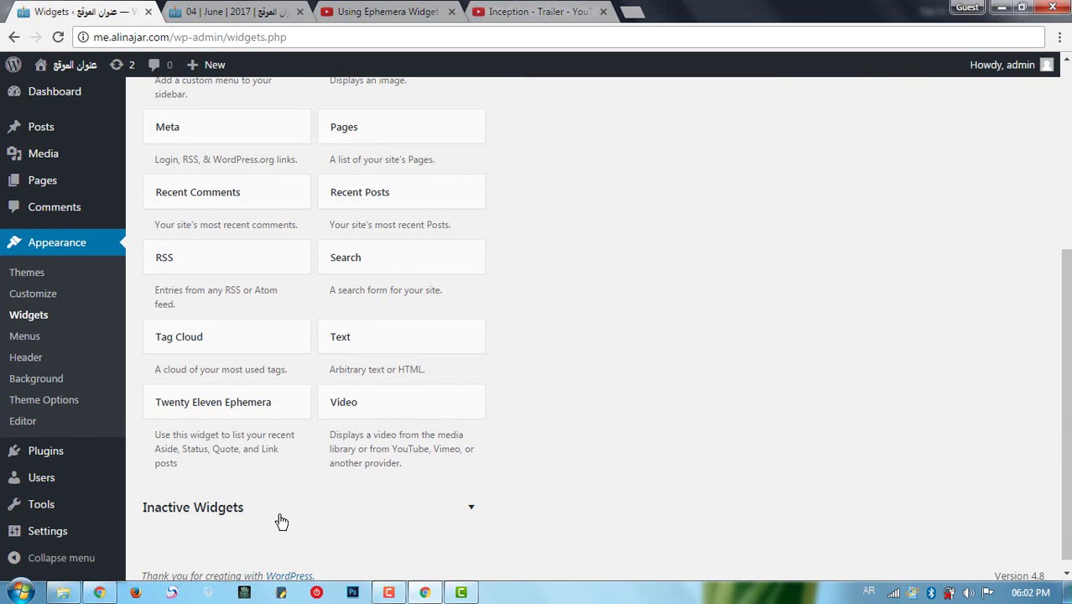
{"action": "scroll", "coordinate": [281, 521], "scroll_direction": "down", "scroll_amount": 1}
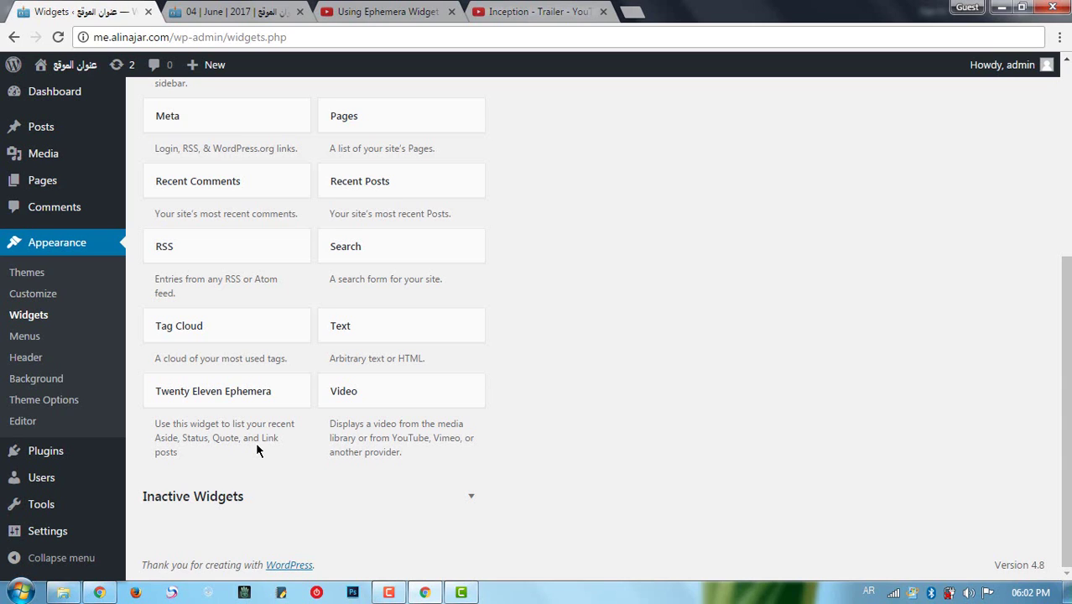
{"action": "left_click", "coordinate": [52, 134]}
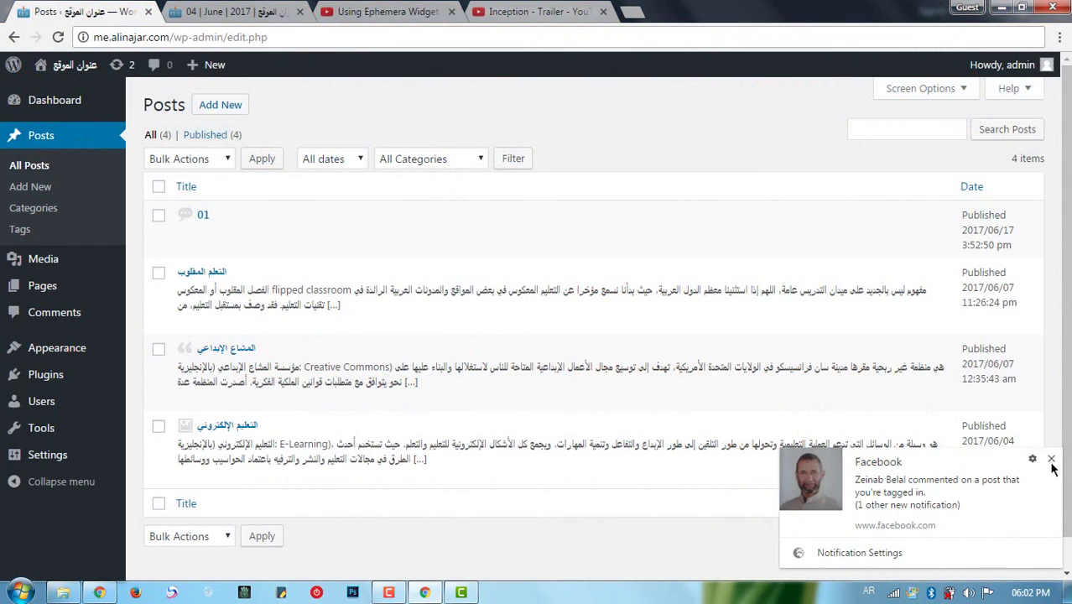
{"action": "left_click", "coordinate": [1051, 461]}
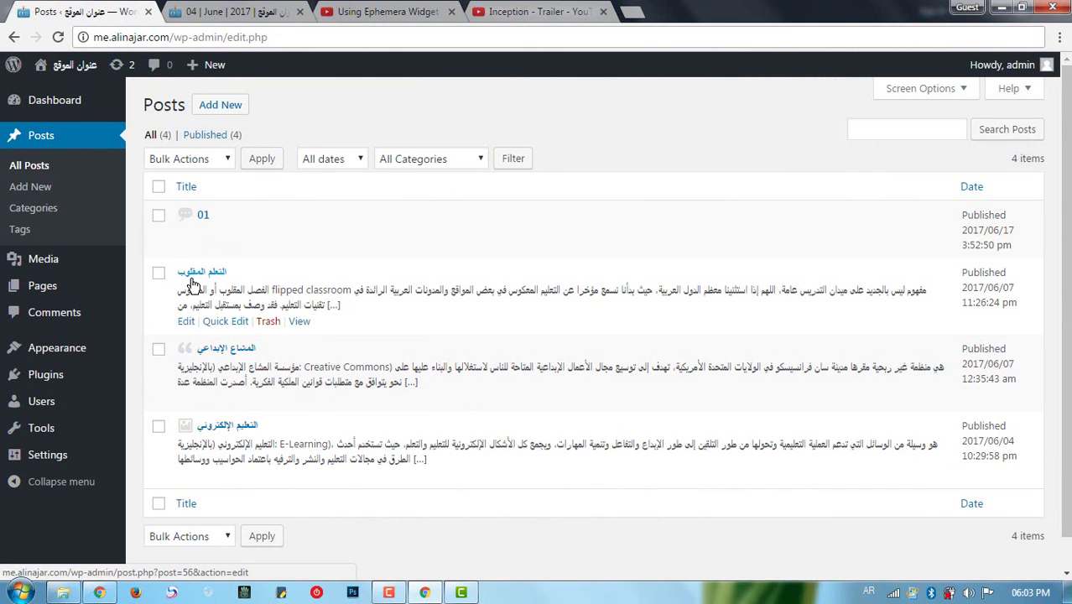
{"action": "left_click", "coordinate": [187, 322]}
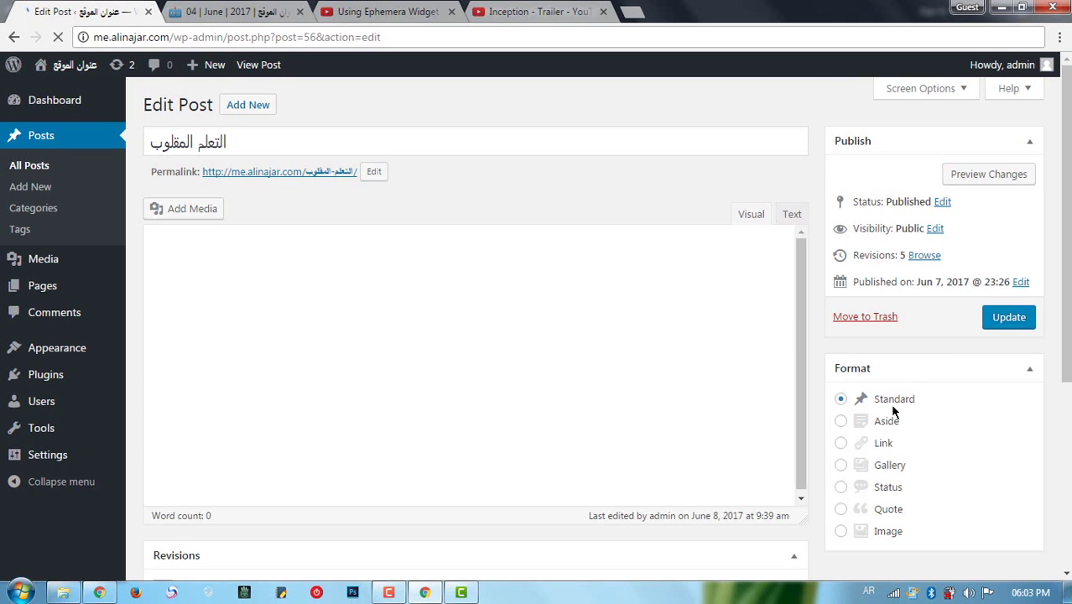
{"action": "left_click", "coordinate": [881, 429]}
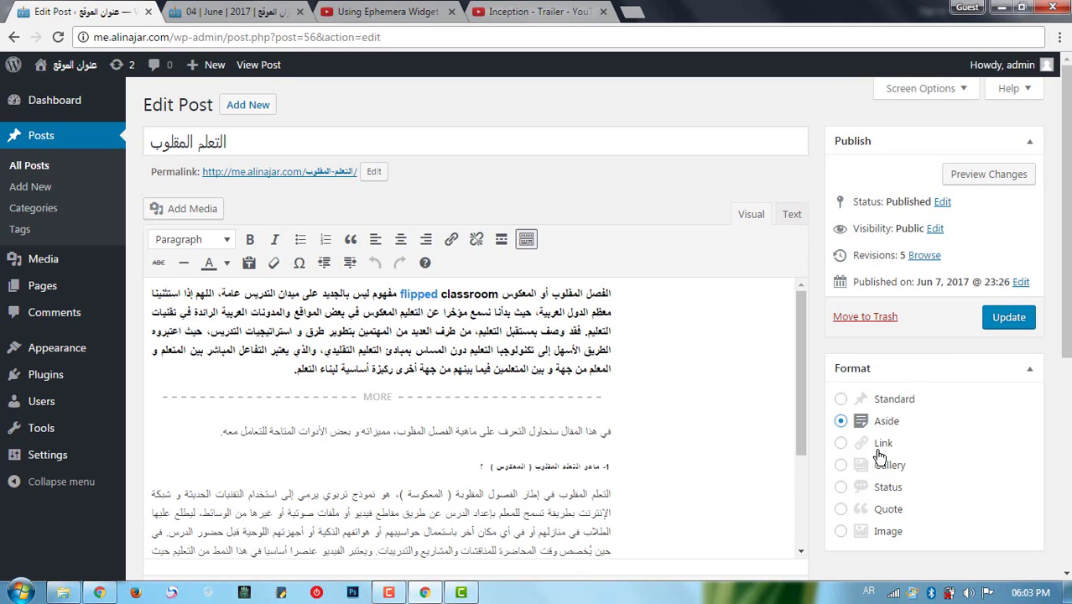
{"action": "left_click", "coordinate": [1006, 324]}
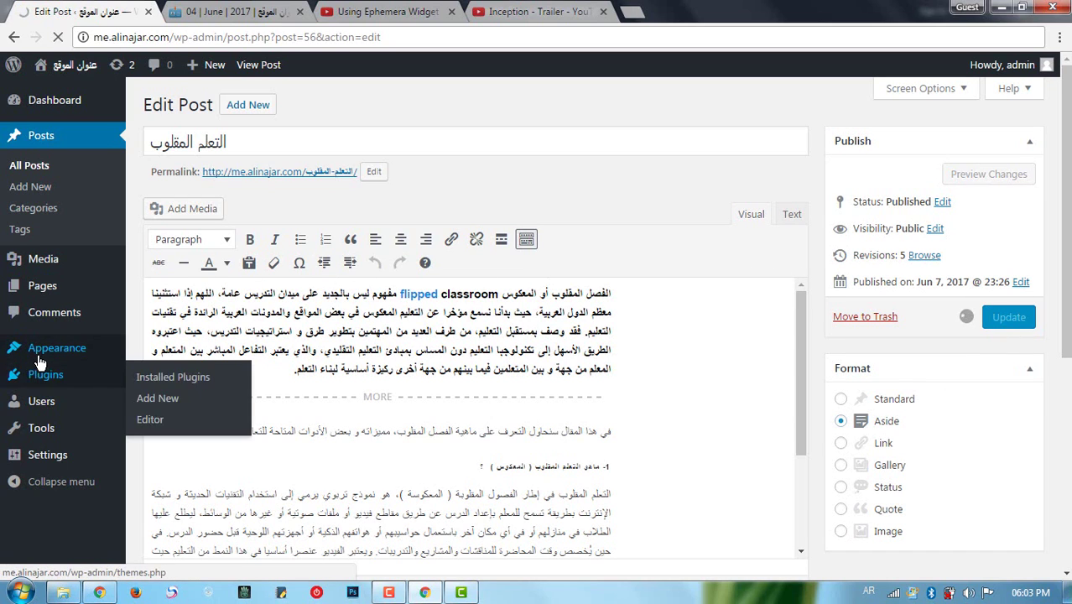
Add the Twenty Eleven Ephemera widget to Footer Area One from the Widgets page
{"action": "mouse_move", "coordinate": [100, 347]}
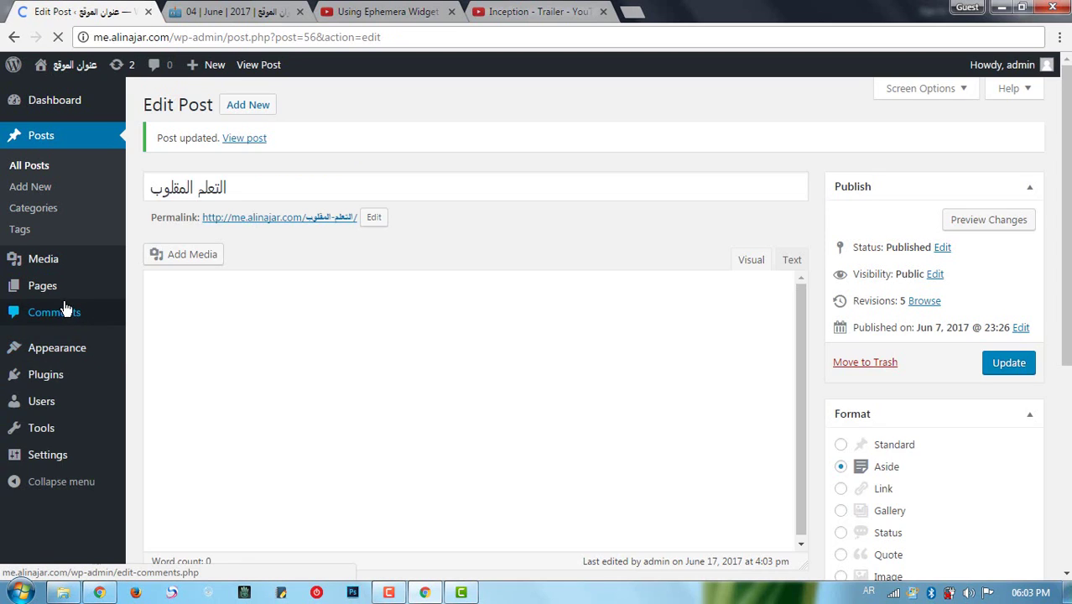
{"action": "mouse_move", "coordinate": [17, 352]}
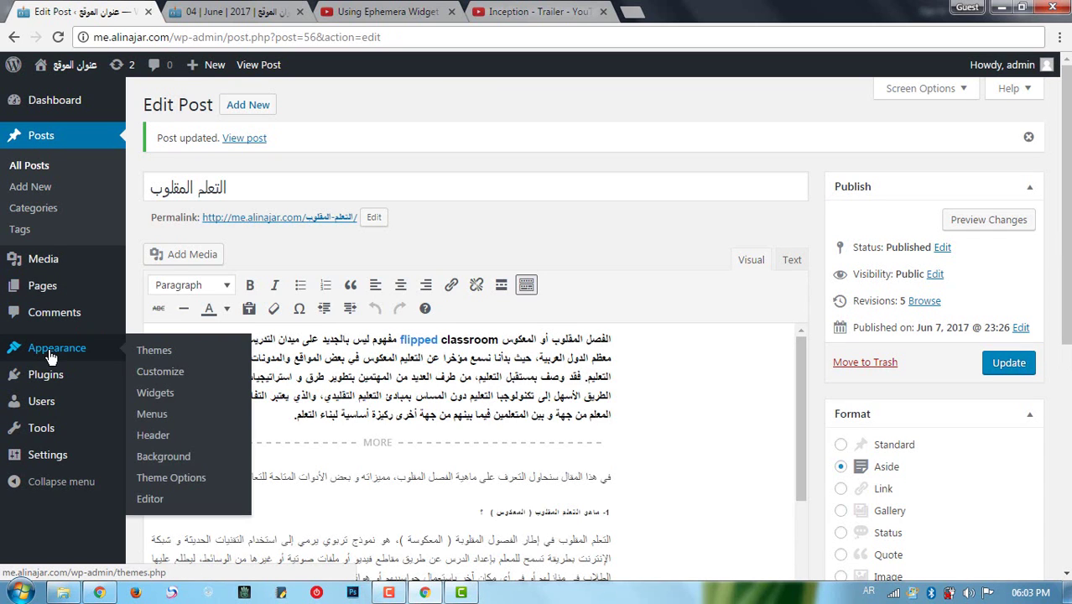
{"action": "left_click", "coordinate": [174, 395]}
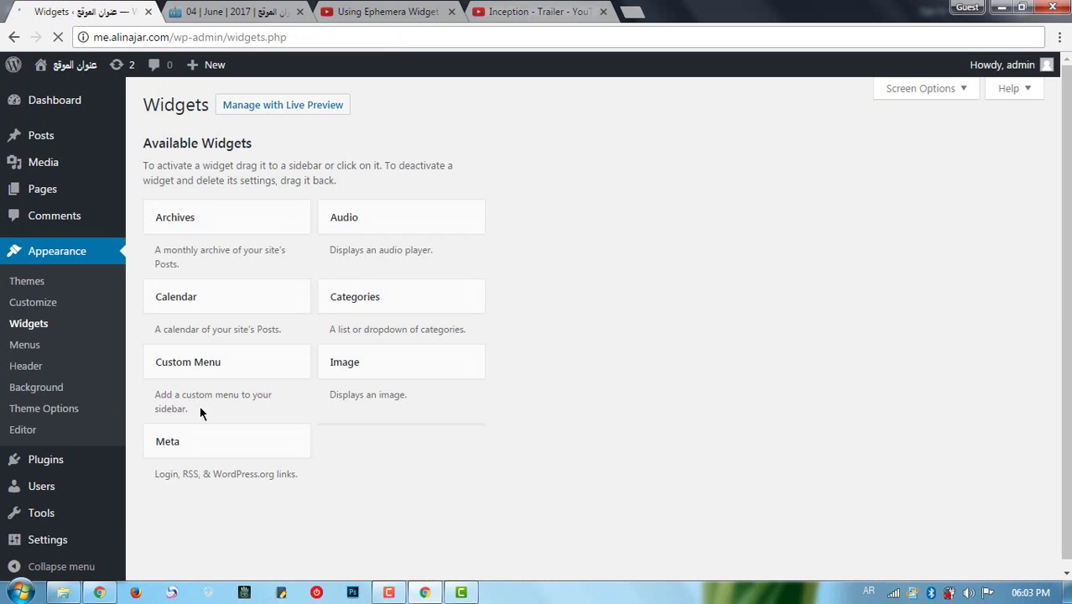
{"action": "scroll", "coordinate": [201, 421], "scroll_direction": "down", "scroll_amount": 5}
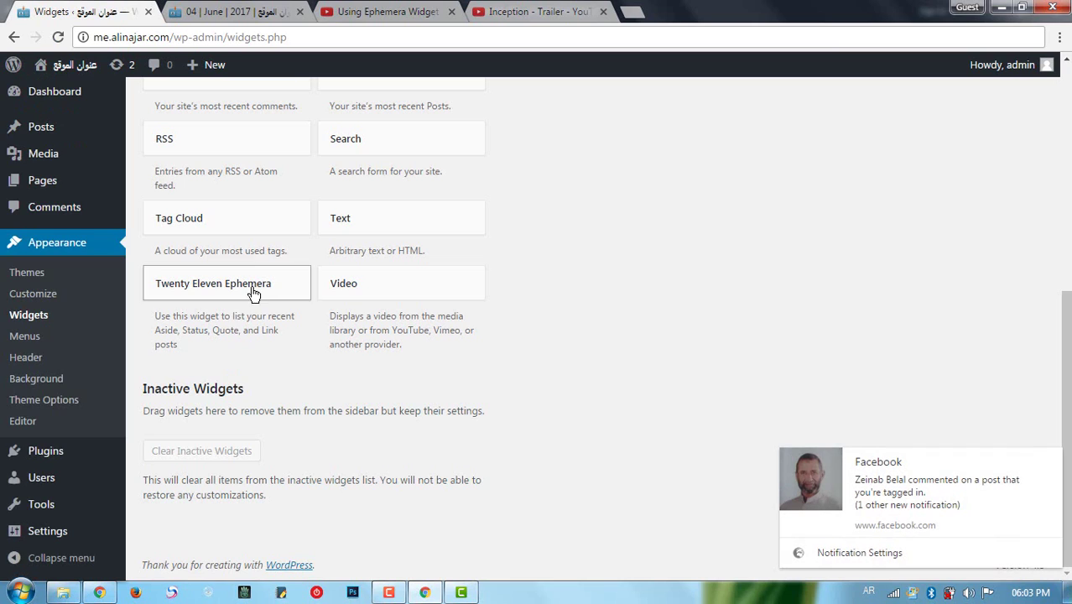
{"action": "left_click", "coordinate": [1052, 460]}
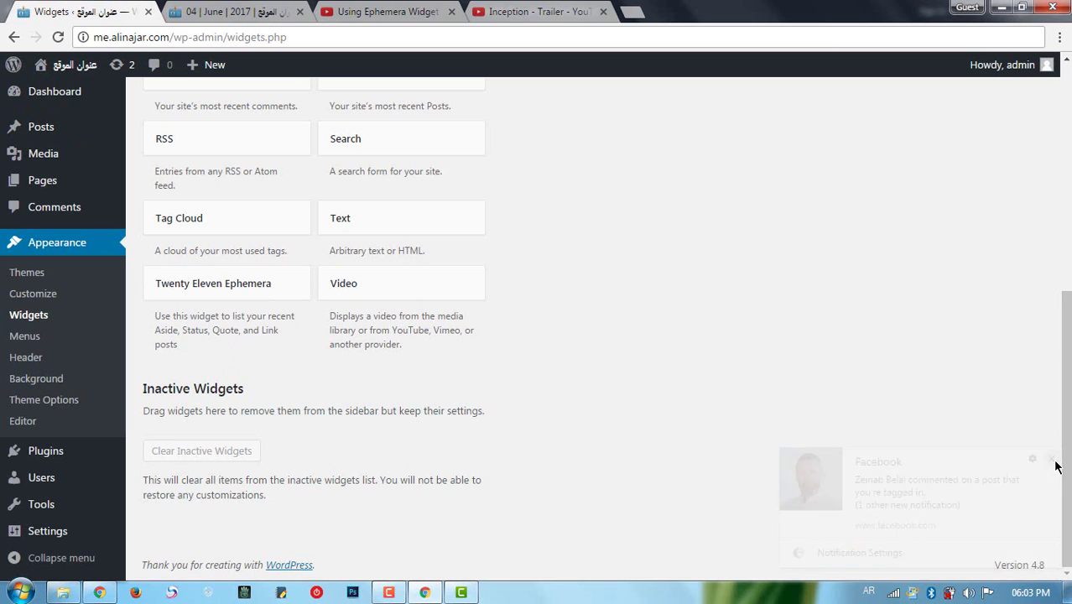
{"action": "left_click", "coordinate": [270, 289]}
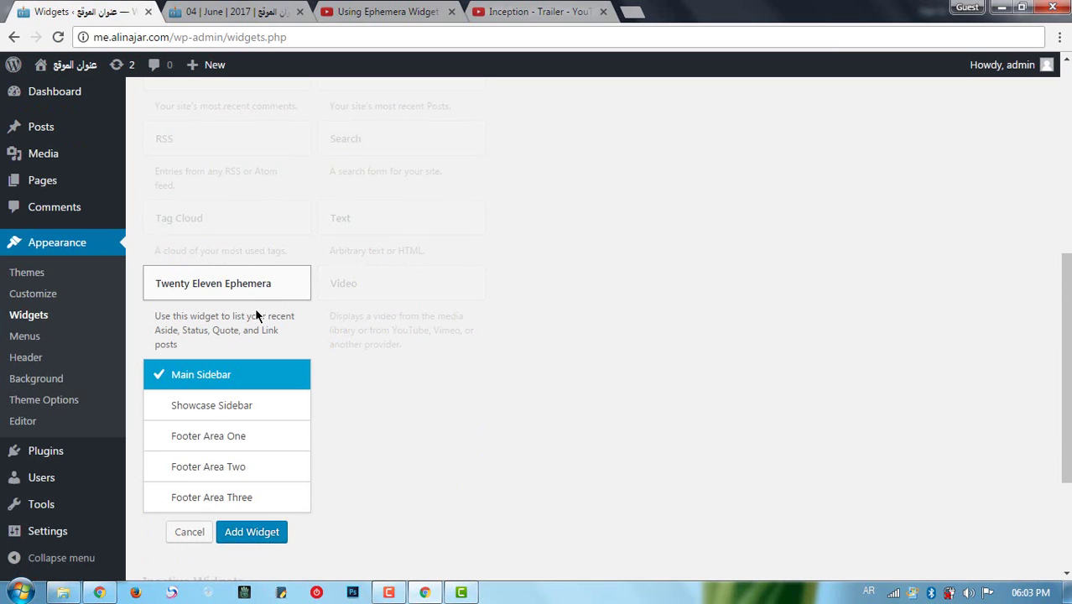
{"action": "left_click", "coordinate": [238, 450]}
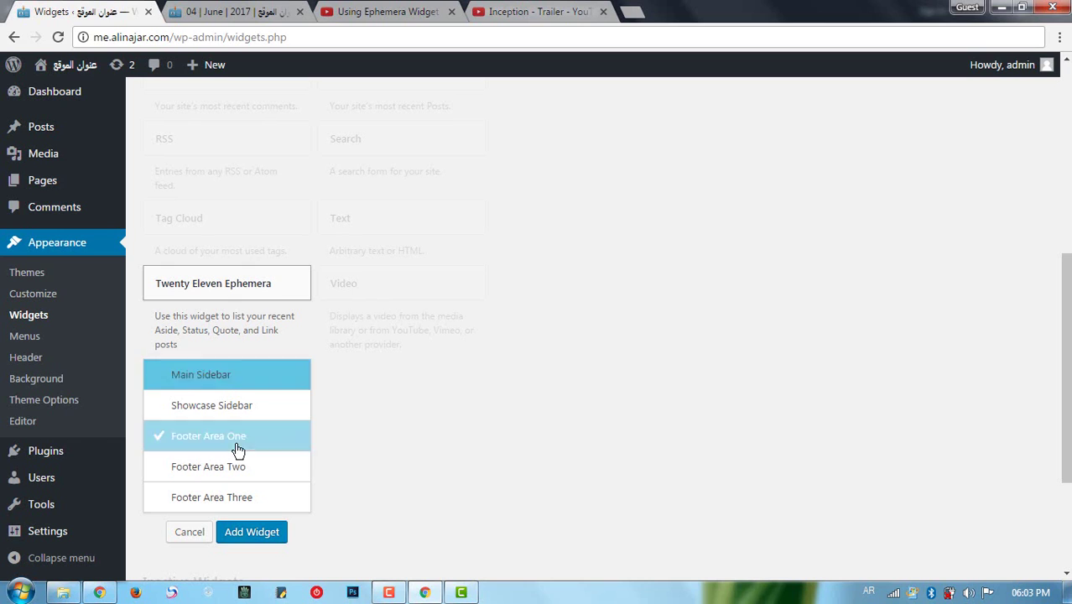
{"action": "left_click", "coordinate": [252, 532]}
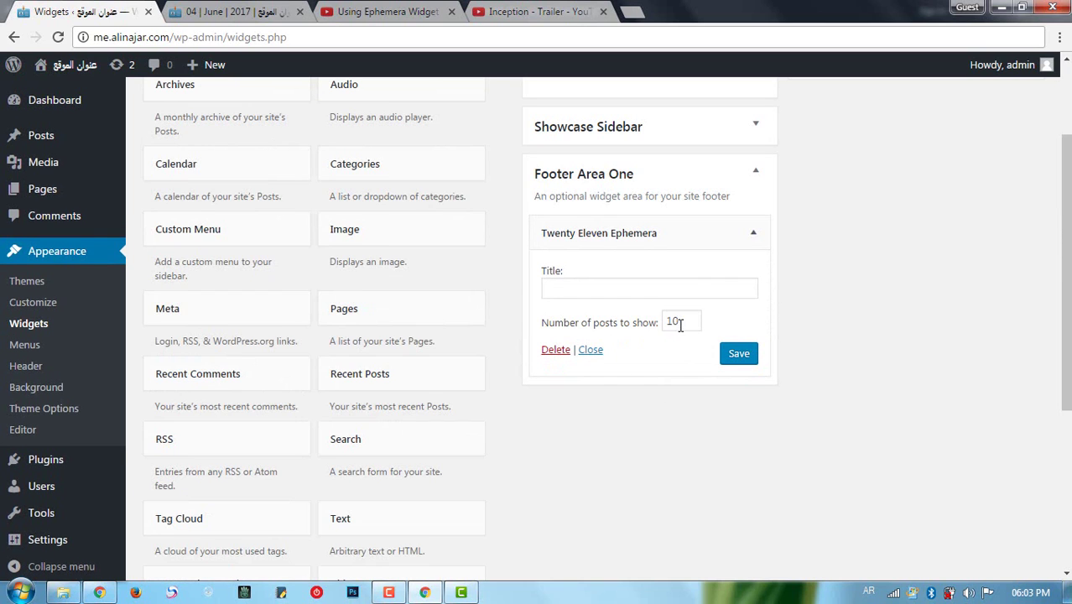
Save the Twenty Eleven Ephemera widget with a blank title and 10 posts to show
{"action": "left_click_drag", "start_coordinate": [680, 325], "coordinate": [642, 329]}
{"action": "left_click", "coordinate": [673, 319]}
{"action": "left_click", "coordinate": [591, 285]}
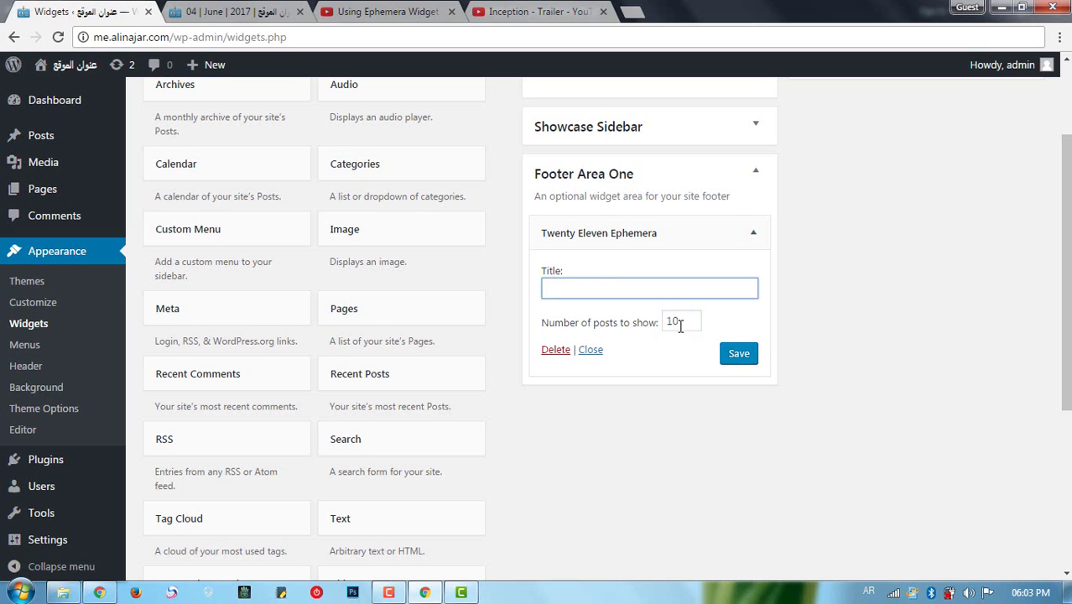
{"action": "left_click", "coordinate": [719, 357]}
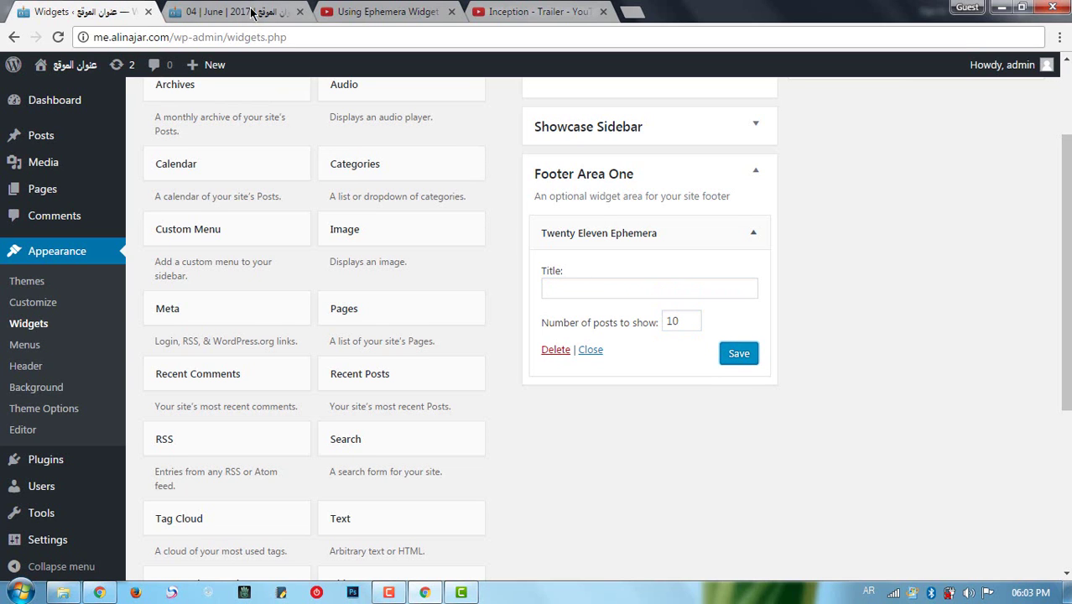
Reload the site's archive page and check the Ephemera list in the footer
{"action": "left_click", "coordinate": [252, 12]}
{"action": "right_click", "coordinate": [56, 263]}
{"action": "left_click", "coordinate": [200, 307]}
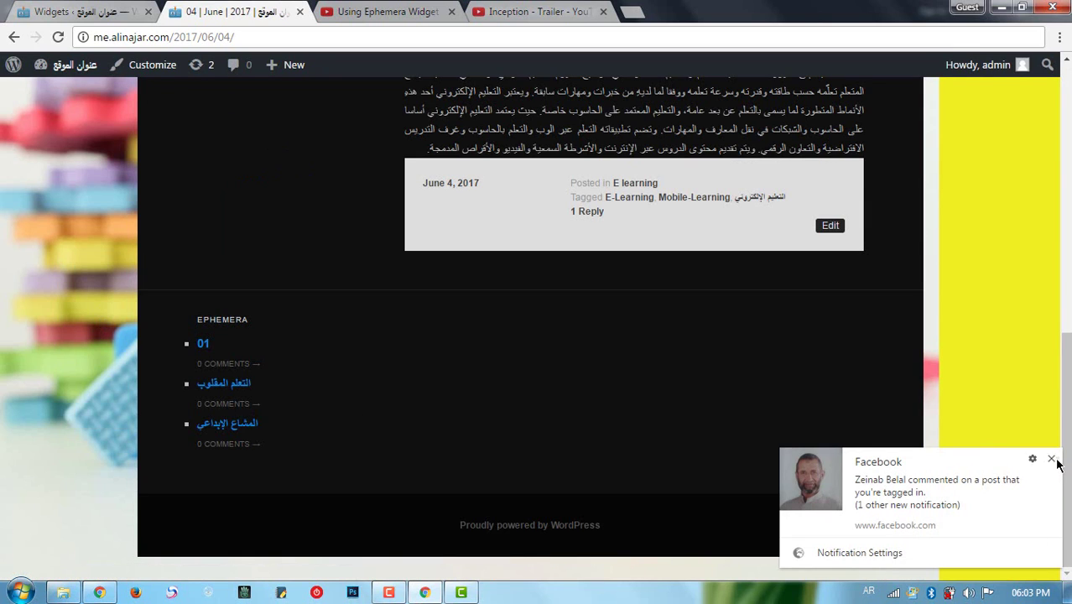
{"action": "left_click", "coordinate": [1051, 459]}
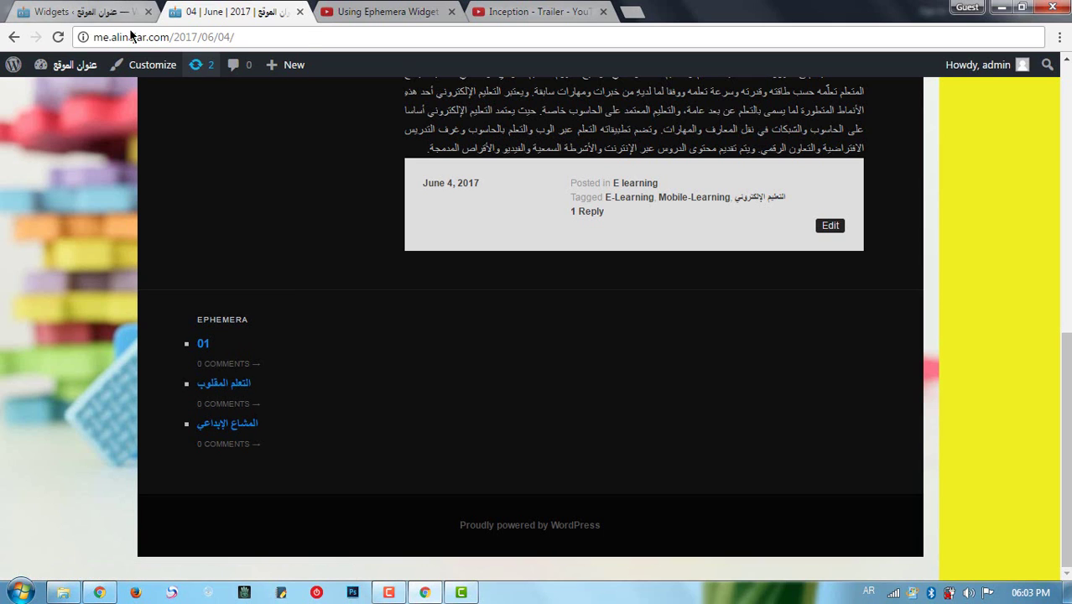
Compare the post formats in the admin list of all posts with the entries in the site's Ephemera footer list
{"action": "left_click", "coordinate": [104, 12]}
{"action": "mouse_move", "coordinate": [71, 141]}
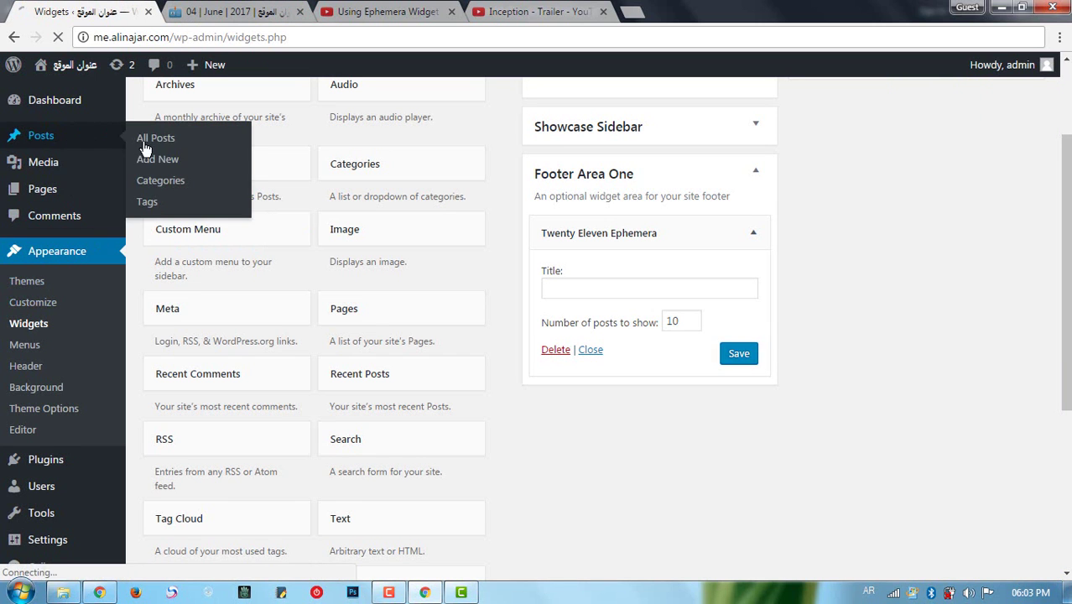
{"action": "left_click", "coordinate": [156, 144]}
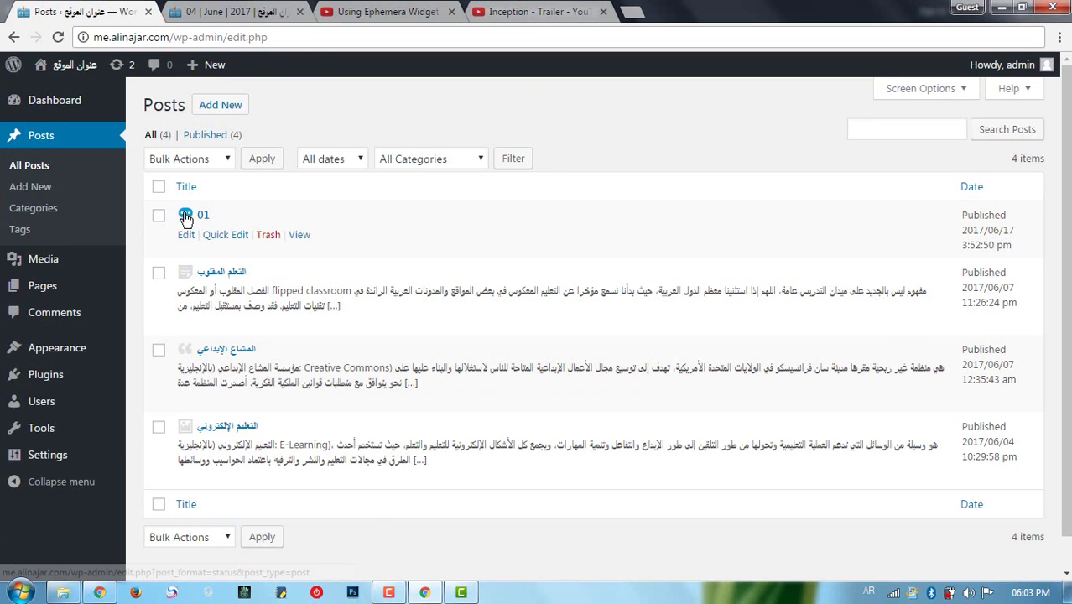
{"action": "left_click", "coordinate": [233, 15]}
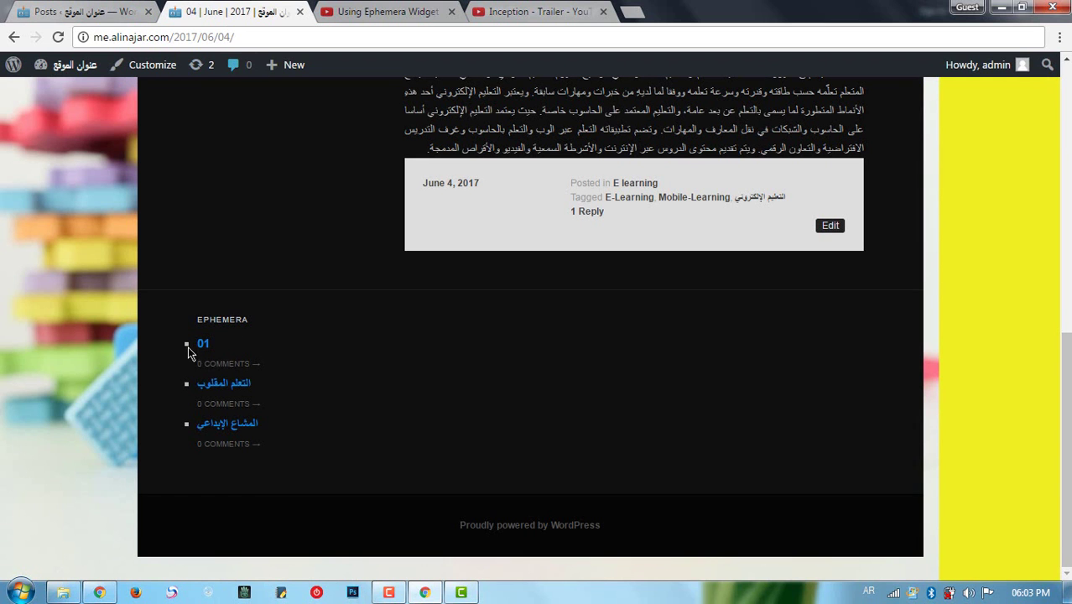
{"action": "left_click", "coordinate": [109, 12]}
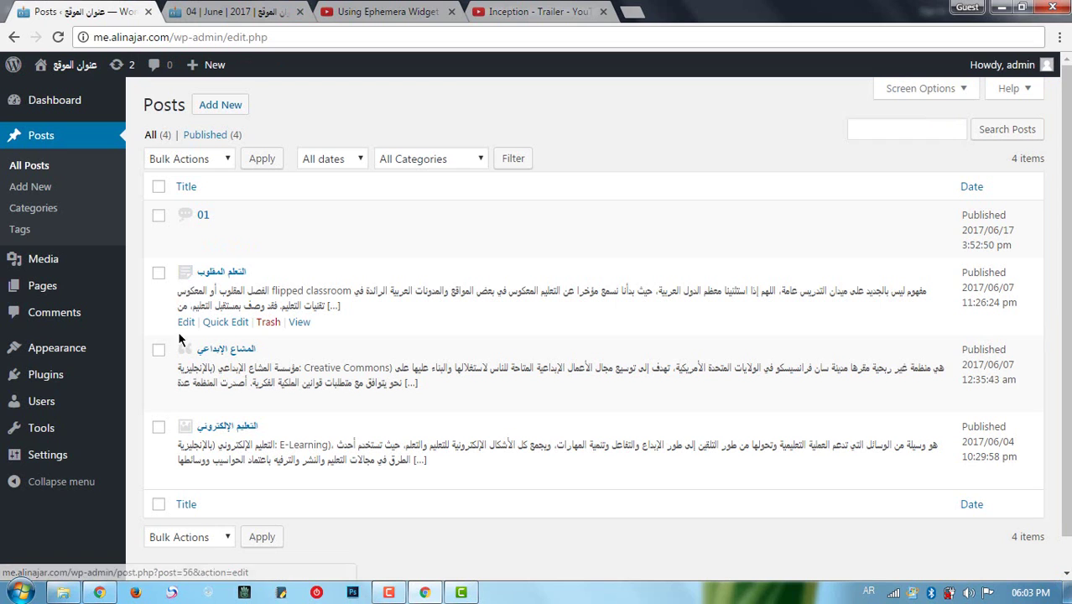
{"action": "key", "text": "ctrl+Tab"}
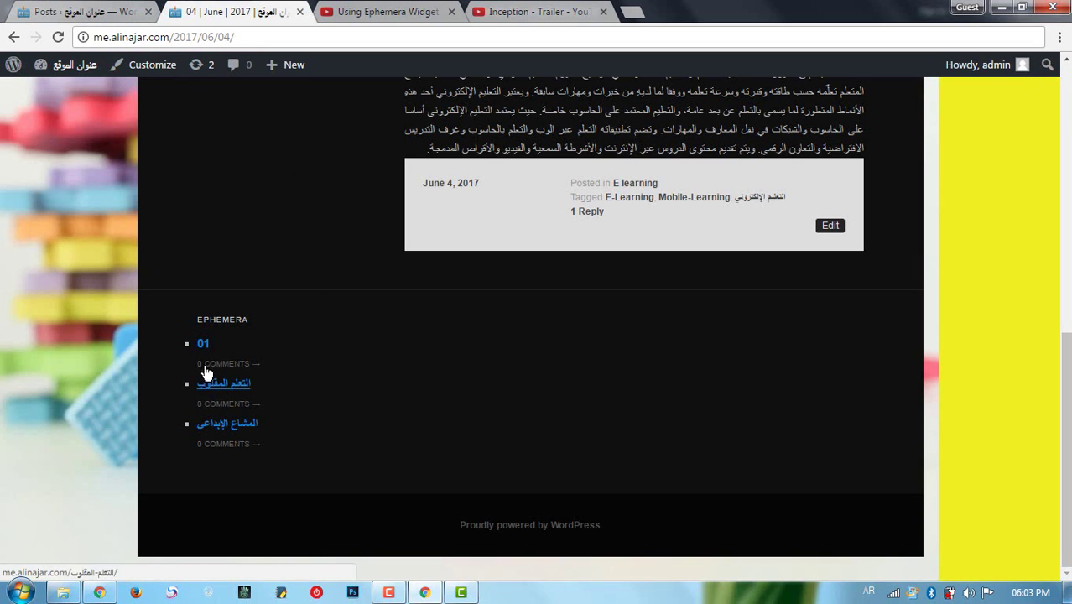
{"action": "mouse_move", "coordinate": [101, 52]}
{"action": "key", "text": "ctrl+shift+Tab"}
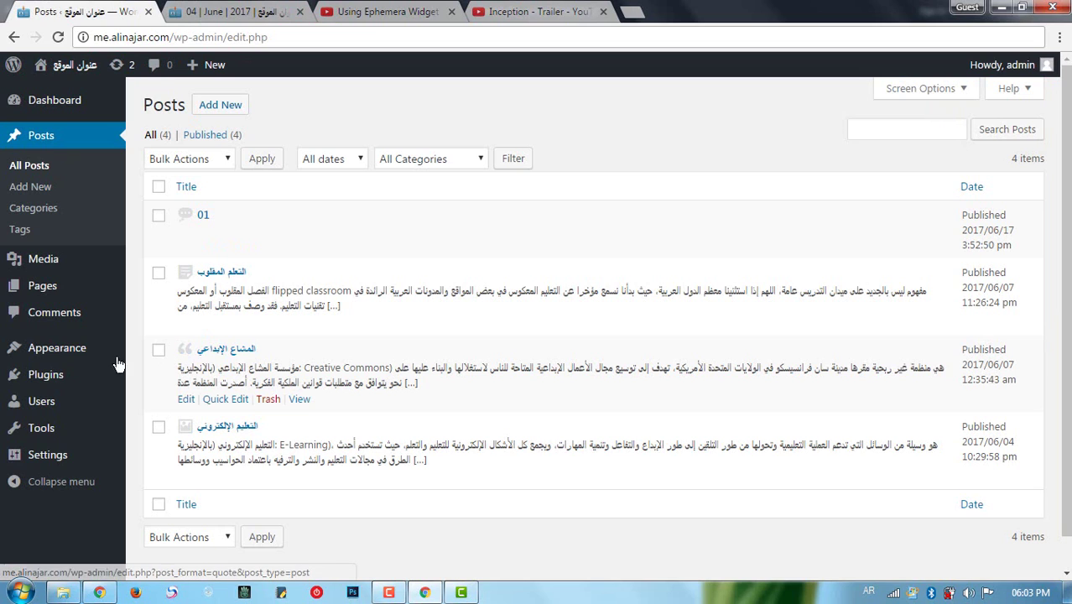
Reopen the Widgets page and view the last available widgets and the Inactive Widgets section
{"action": "mouse_move", "coordinate": [63, 348]}
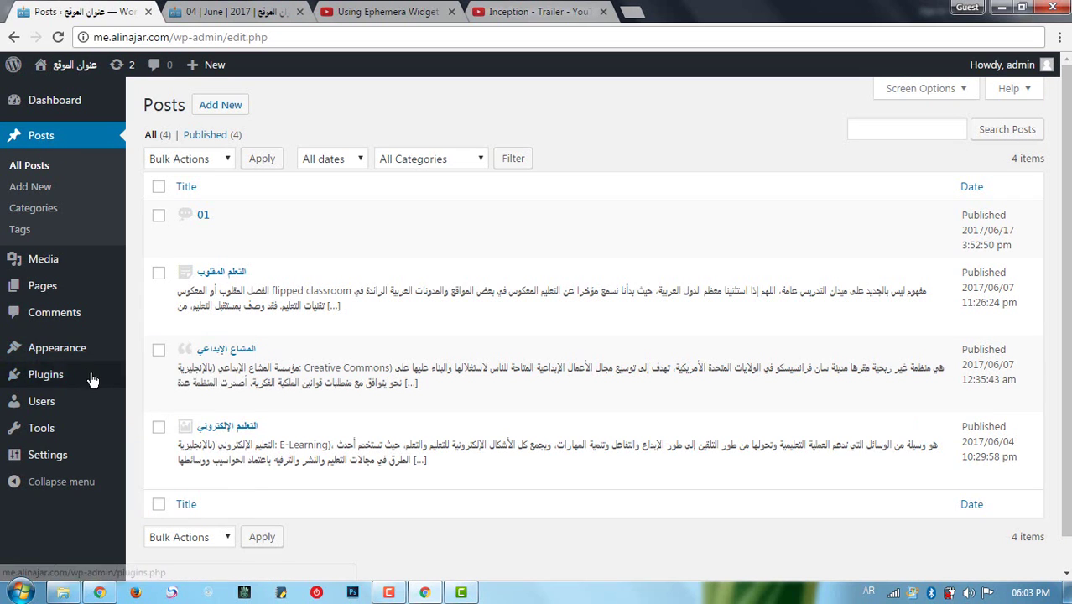
{"action": "left_click", "coordinate": [155, 394]}
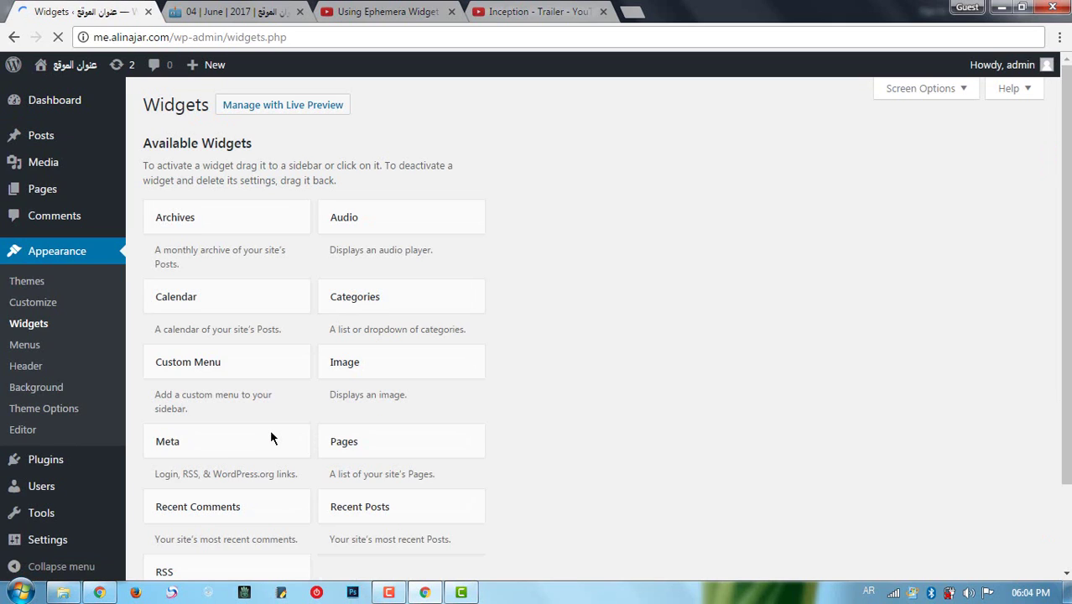
{"action": "scroll", "coordinate": [269, 437], "scroll_direction": "down", "scroll_amount": 5}
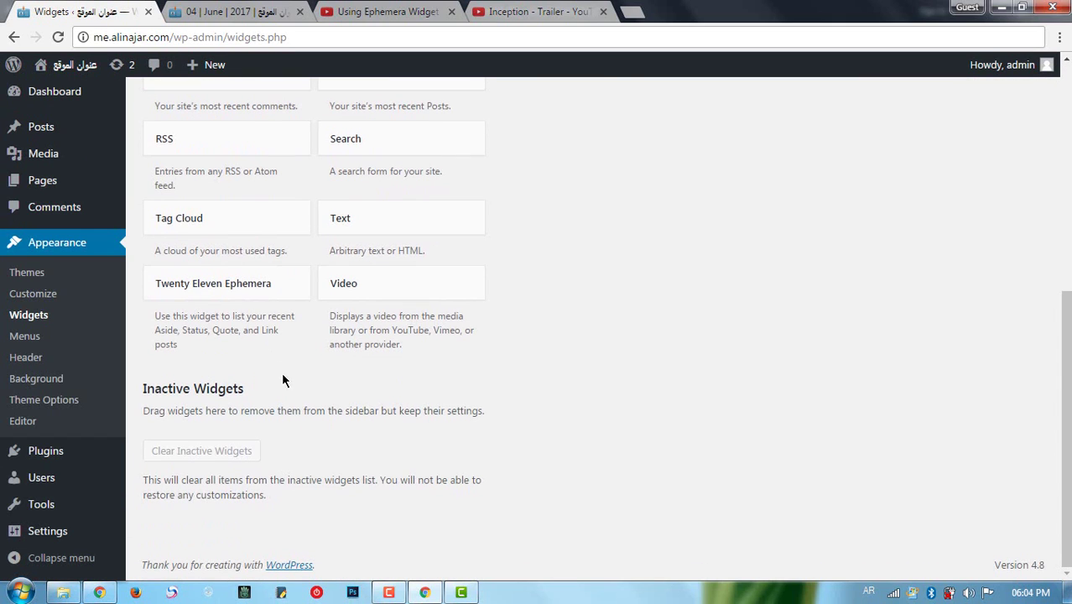
Compare the post formats in the Twenty Eleven Ephemera description with those on the Add New Post page and the site's footer list
{"action": "double_click", "coordinate": [164, 329]}
{"action": "double_click", "coordinate": [195, 332]}
{"action": "double_click", "coordinate": [226, 331]}
{"action": "double_click", "coordinate": [268, 330]}
{"action": "left_click", "coordinate": [272, 334]}
{"action": "mouse_move", "coordinate": [59, 181]}
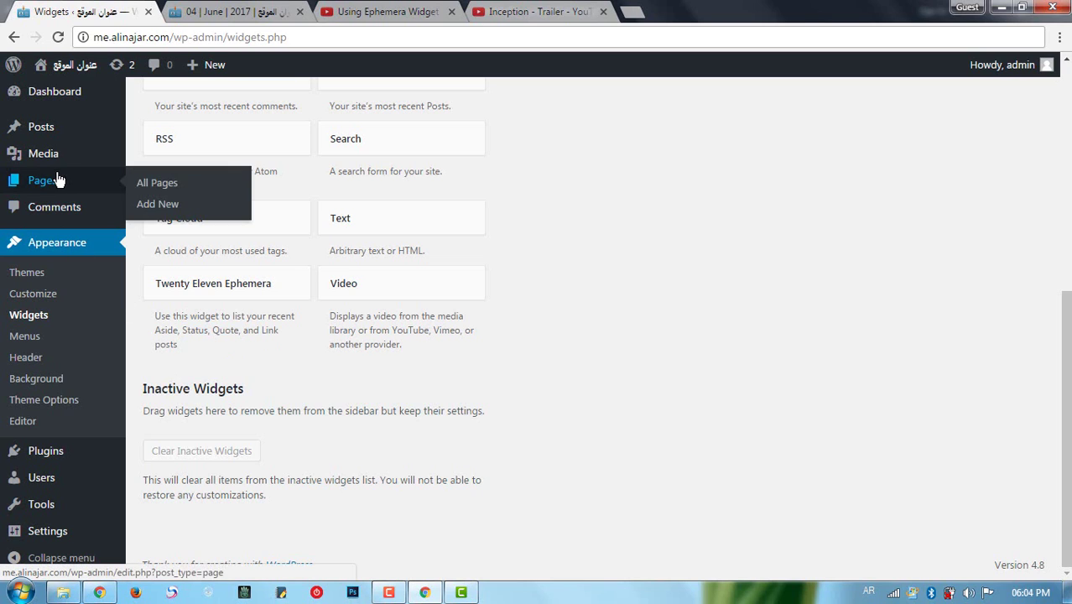
{"action": "mouse_move", "coordinate": [78, 130]}
{"action": "left_click", "coordinate": [84, 153]}
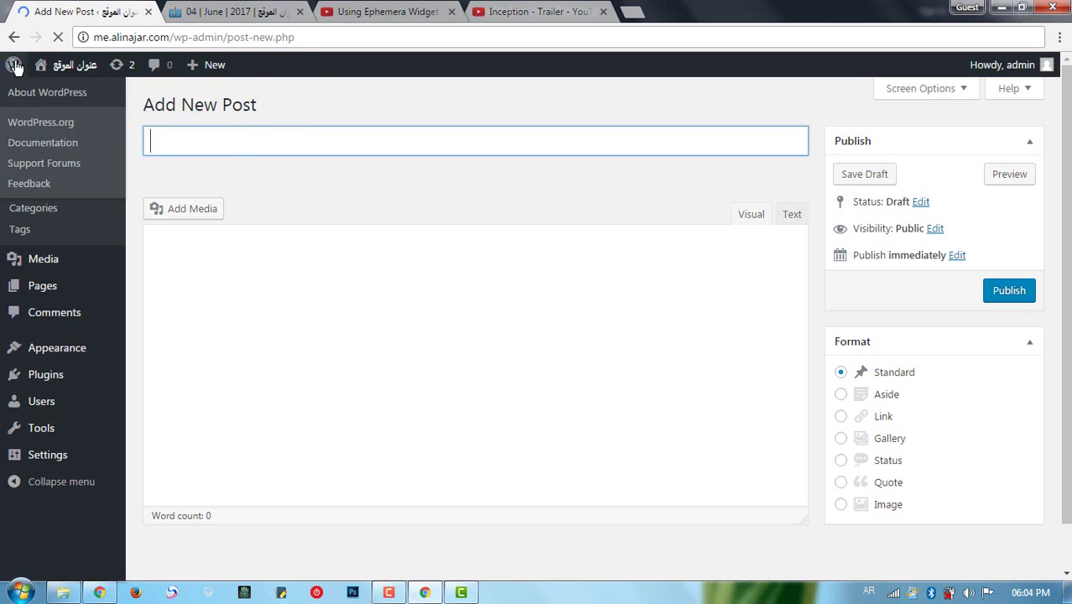
{"action": "left_click", "coordinate": [238, 12]}
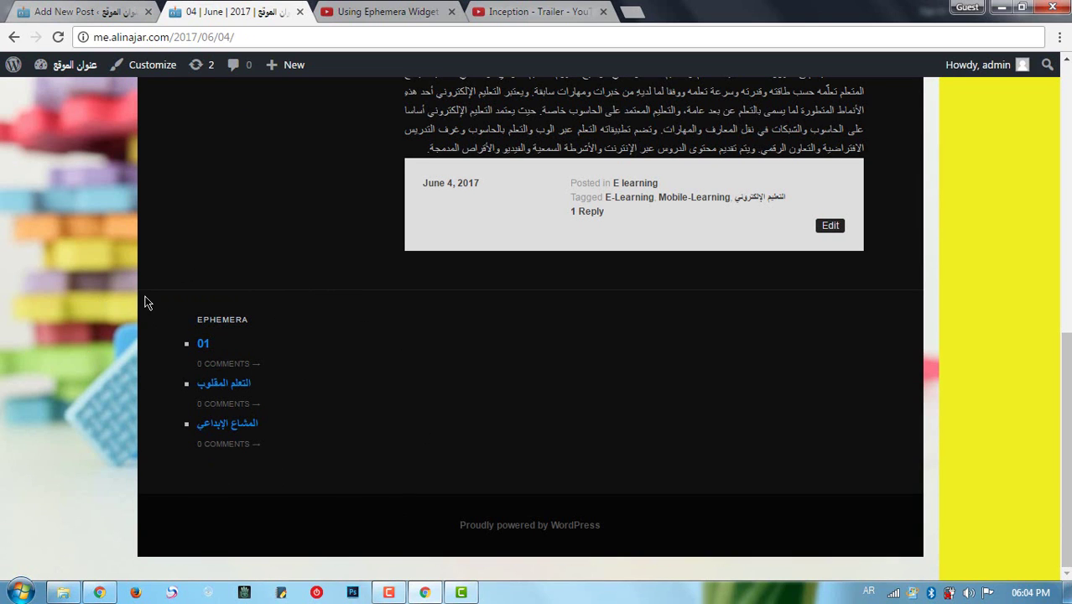
{"action": "left_click", "coordinate": [96, 15]}
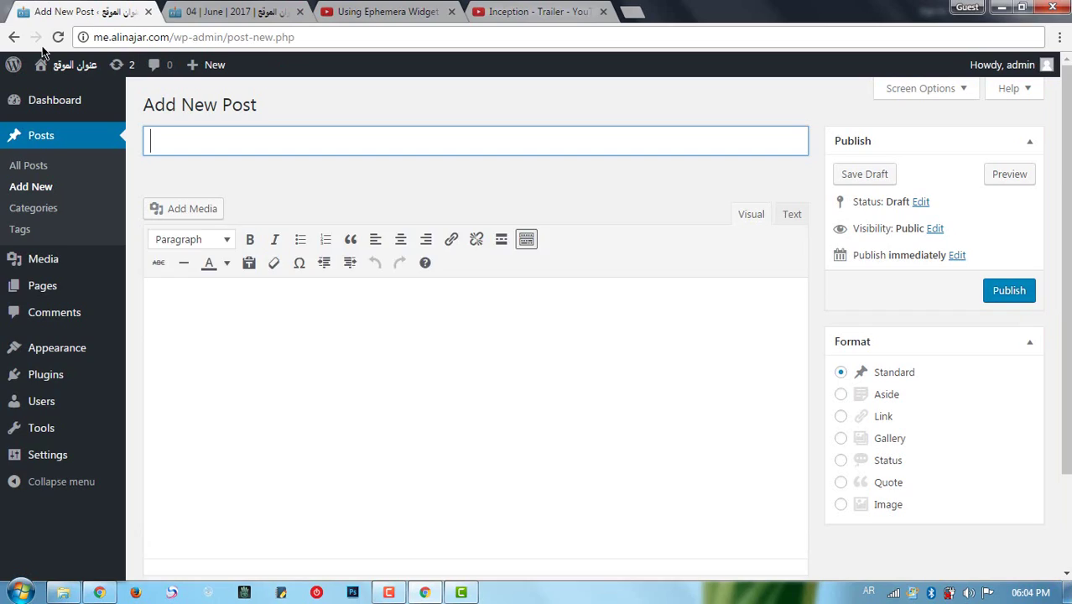
Return to the Widgets page, set the Twenty Eleven Ephemera widget in Footer Area One to show 2 posts, and save it
{"action": "left_click", "coordinate": [13, 37]}
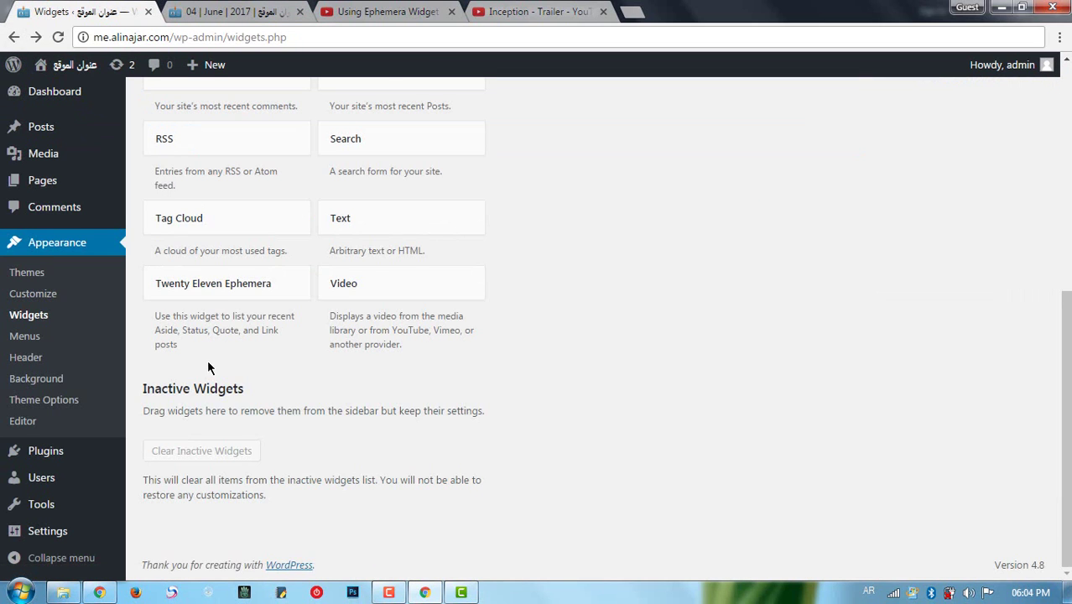
{"action": "scroll", "coordinate": [622, 227], "scroll_direction": "up", "scroll_amount": 4}
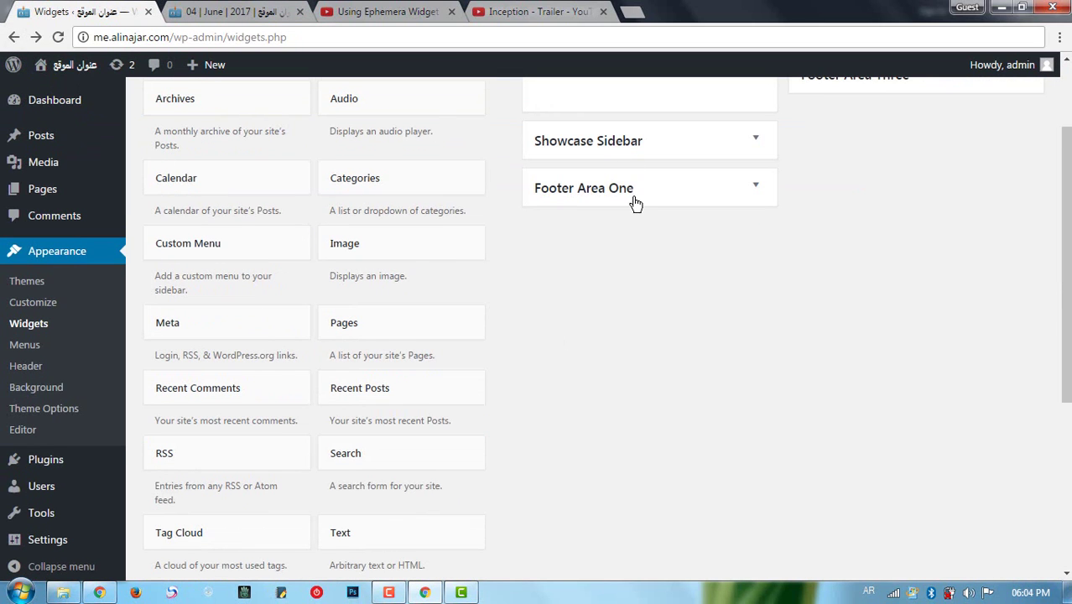
{"action": "scroll", "coordinate": [635, 203], "scroll_direction": "up", "scroll_amount": 2}
{"action": "left_click", "coordinate": [642, 302]}
{"action": "left_click", "coordinate": [670, 363]}
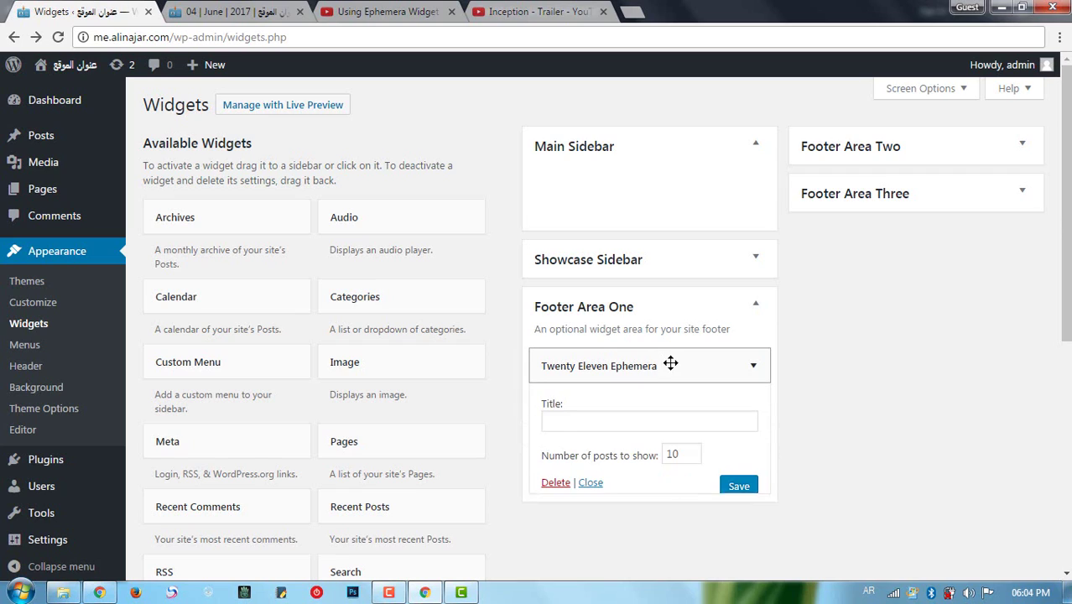
{"action": "left_click_drag", "start_coordinate": [676, 453], "coordinate": [664, 453]}
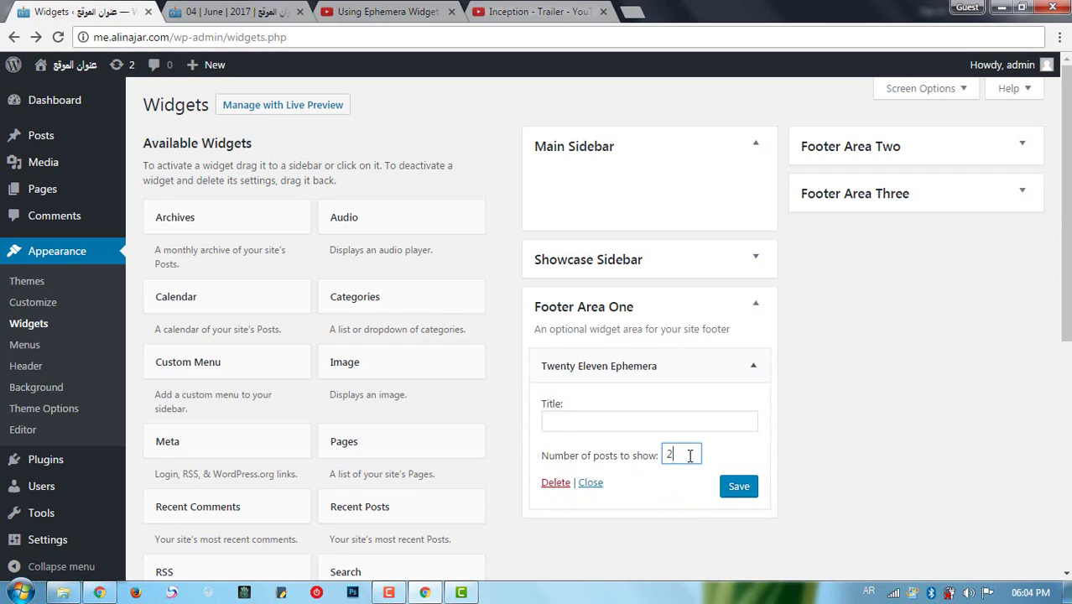
{"action": "left_click", "coordinate": [736, 487]}
Reload the site's archive page and check the footer's Ephemera list against the new post limit
{"action": "left_click", "coordinate": [238, 13]}
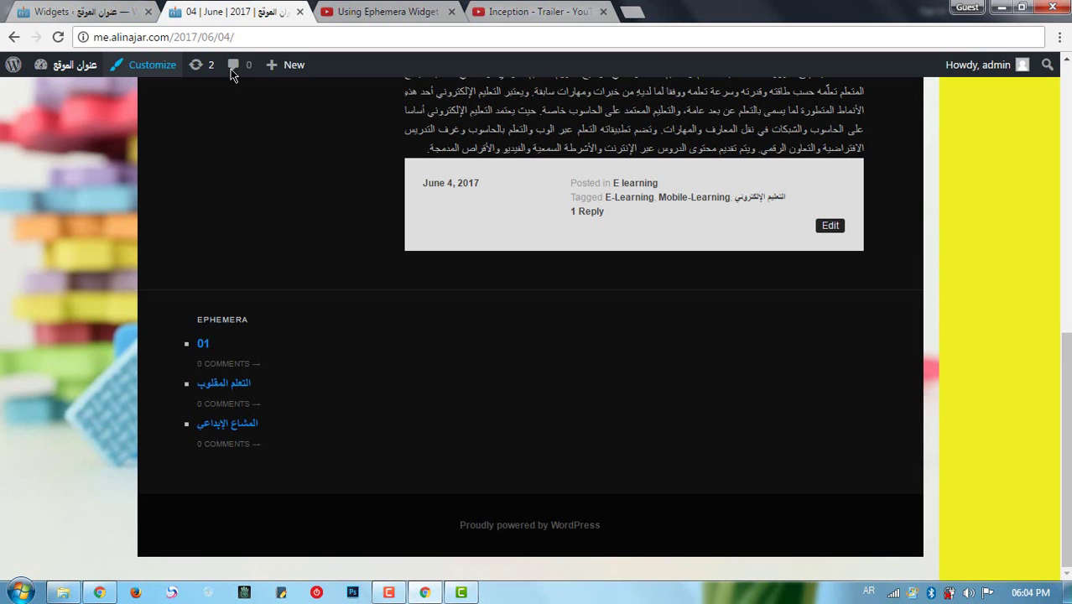
{"action": "right_click", "coordinate": [62, 330]}
{"action": "left_click", "coordinate": [77, 379]}
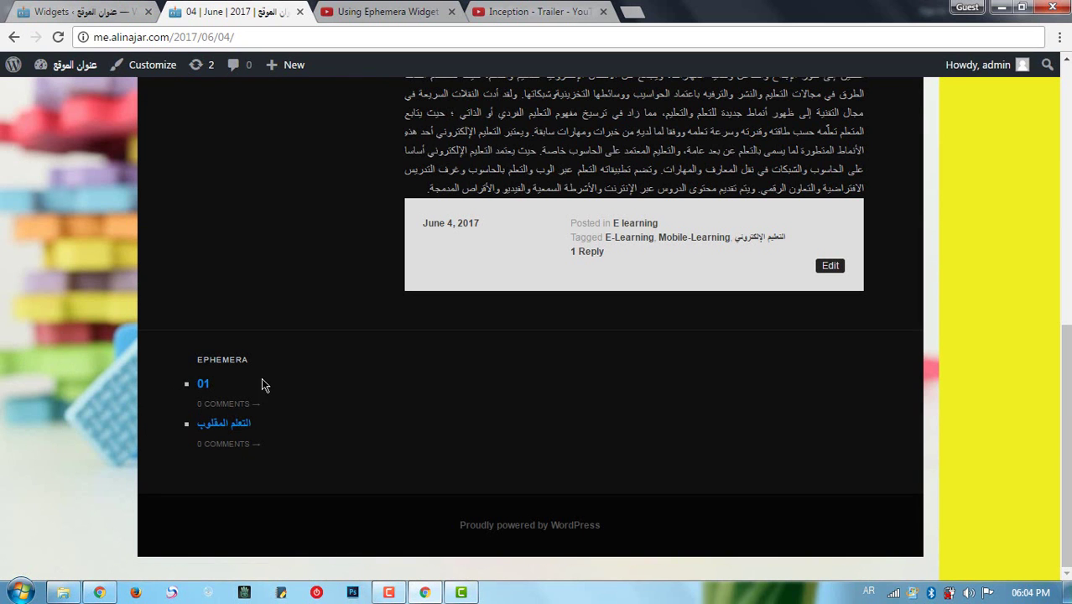
Go back to the Widgets page and enable accessibility mode
{"action": "left_click", "coordinate": [84, 12]}
{"action": "scroll", "coordinate": [381, 466], "scroll_direction": "down", "scroll_amount": 3}
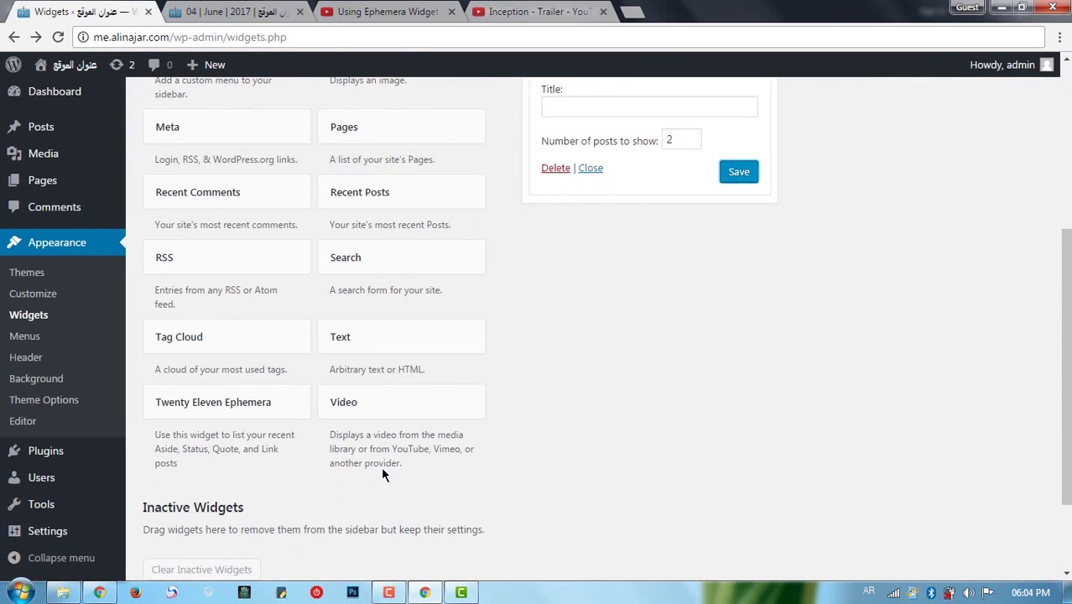
{"action": "scroll", "coordinate": [381, 467], "scroll_direction": "down", "scroll_amount": 2}
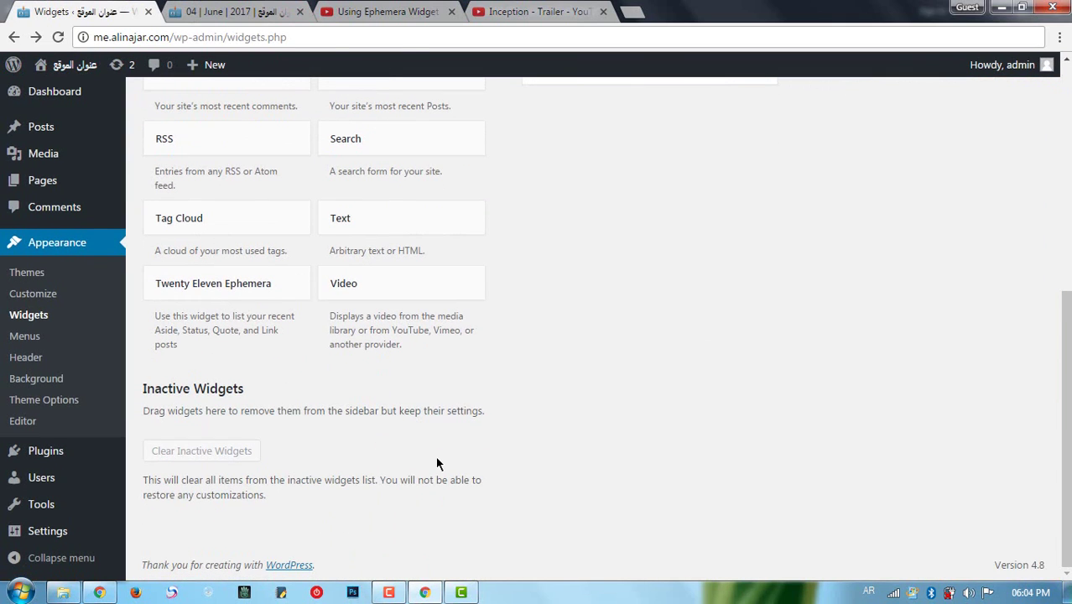
{"action": "scroll", "coordinate": [457, 440], "scroll_direction": "up", "scroll_amount": 6}
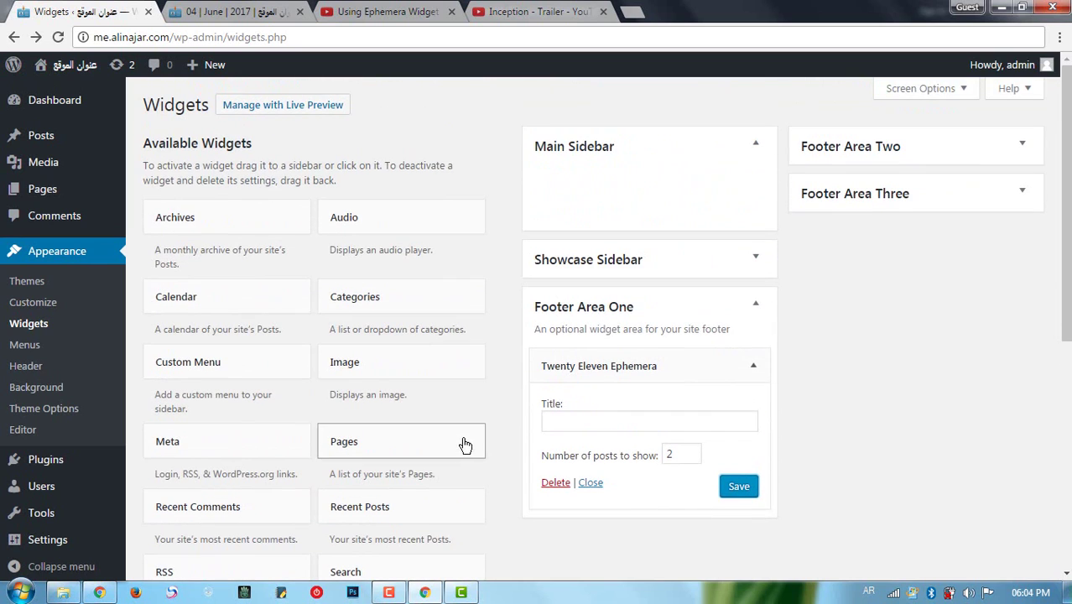
{"action": "left_click", "coordinate": [926, 91]}
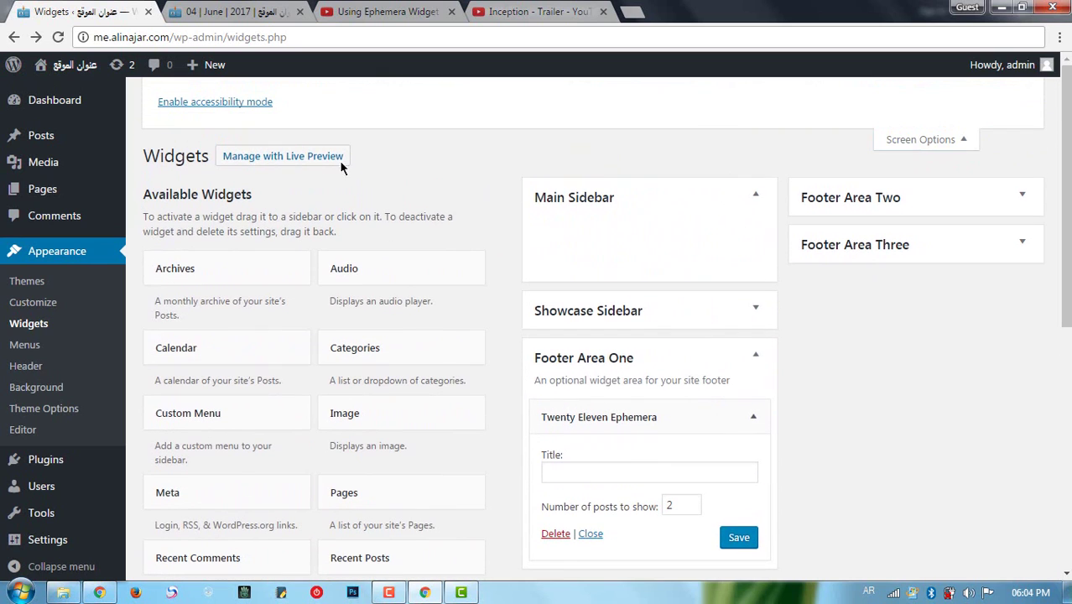
{"action": "left_click", "coordinate": [229, 107]}
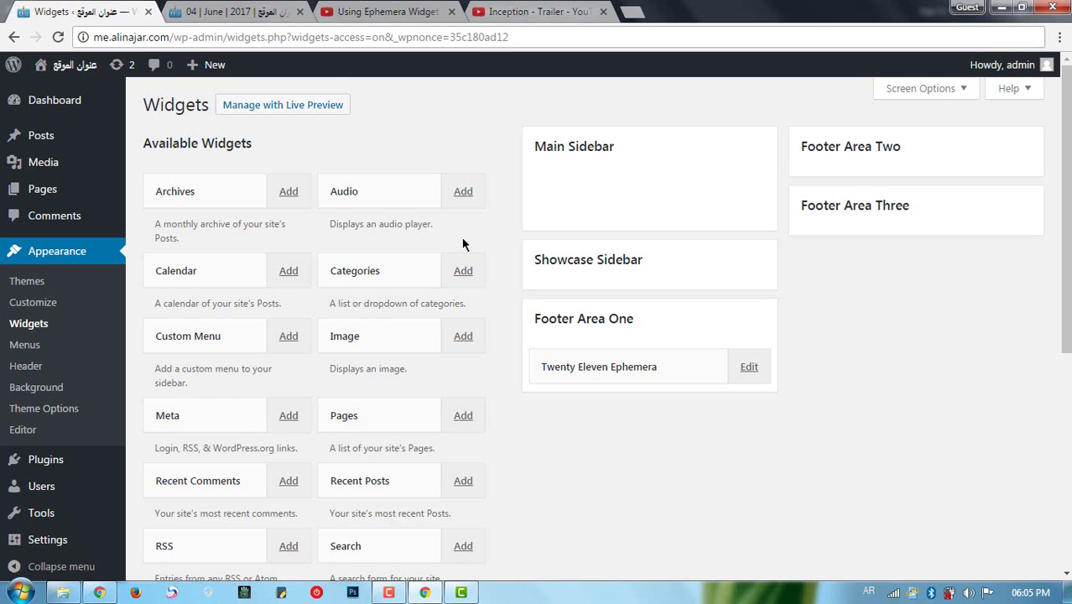
Open the form for adding the Archives widget and look over its title, display and sidebar options
{"action": "left_click", "coordinate": [288, 201]}
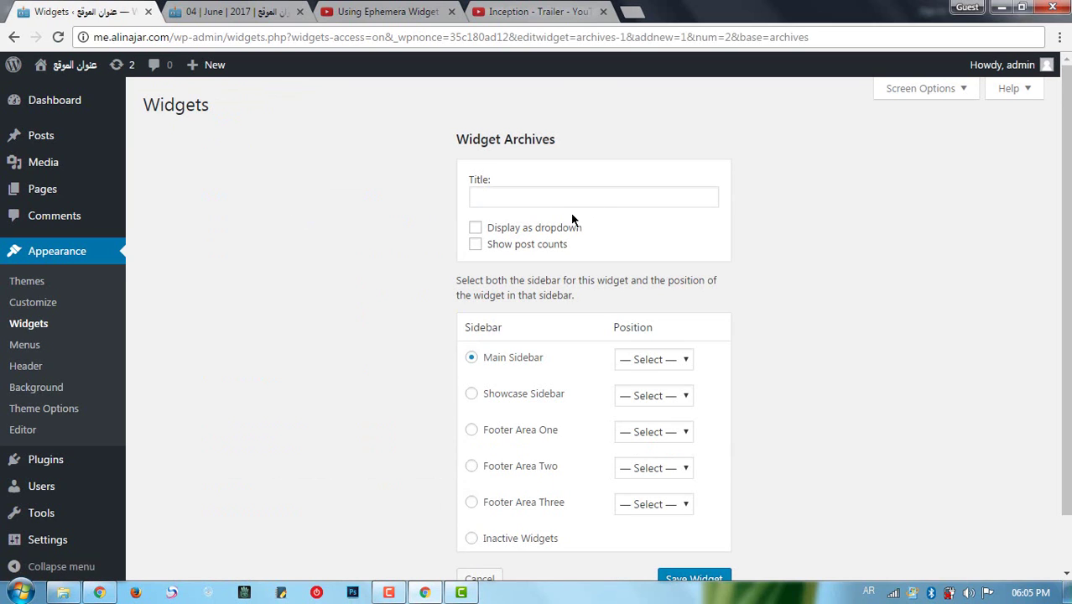
{"action": "scroll", "coordinate": [571, 214], "scroll_direction": "down", "scroll_amount": 1}
{"action": "scroll", "coordinate": [587, 197], "scroll_direction": "up", "scroll_amount": 1}
{"action": "left_click", "coordinate": [577, 198]}
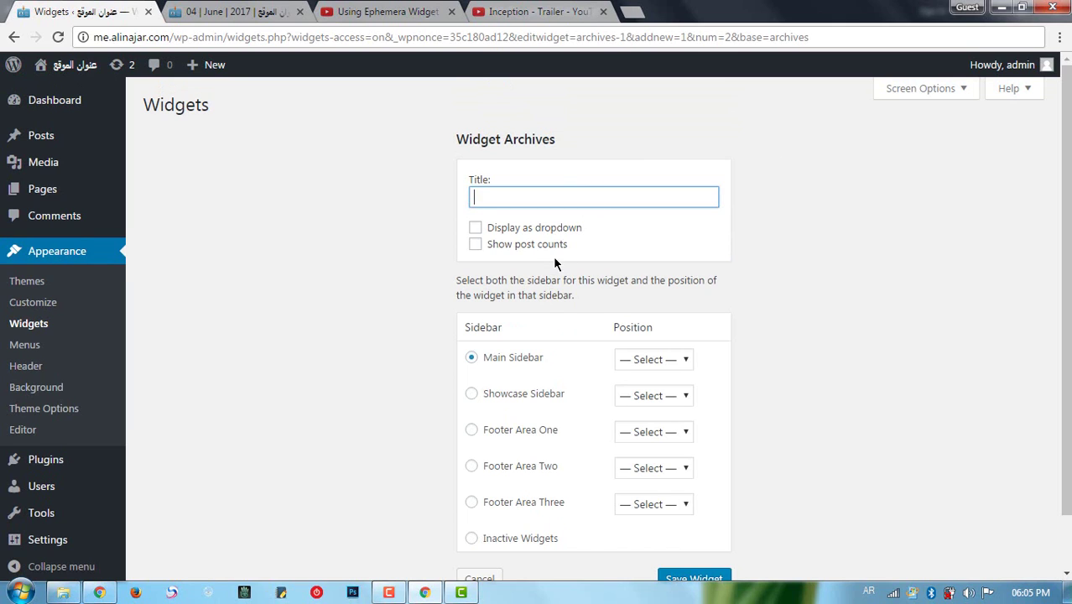
Examine the position choices for Main Sidebar, Showcase Sidebar and Footer Area One, and leave the Archives form without saving
{"action": "scroll", "coordinate": [558, 277], "scroll_direction": "down", "scroll_amount": 1}
{"action": "left_click", "coordinate": [659, 298]}
{"action": "left_click", "coordinate": [658, 300]}
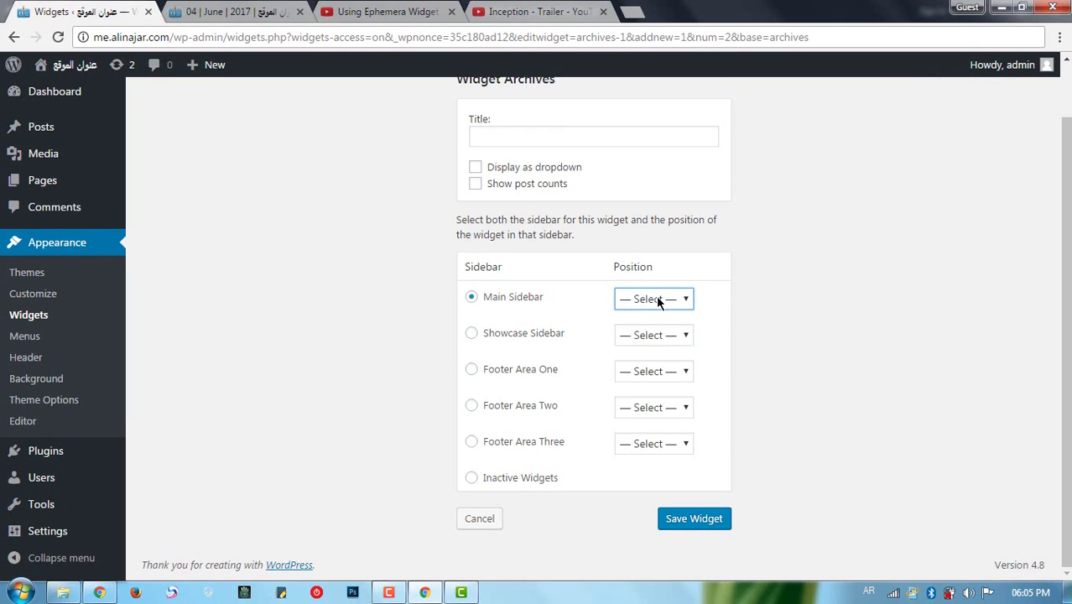
{"action": "left_click", "coordinate": [665, 339]}
{"action": "left_click", "coordinate": [664, 342]}
{"action": "left_click", "coordinate": [658, 374]}
{"action": "left_click", "coordinate": [655, 379]}
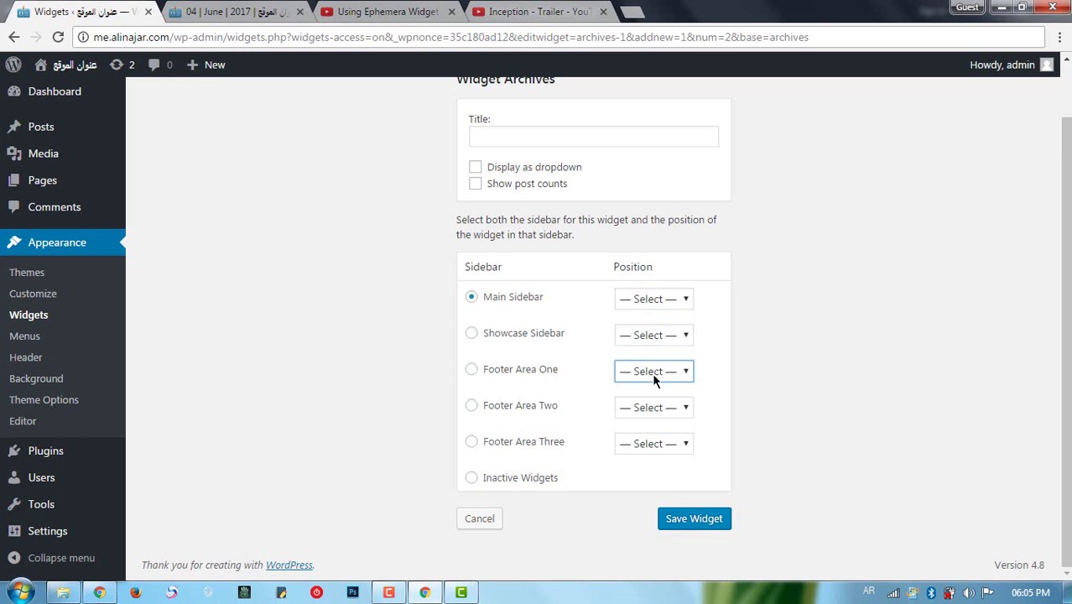
{"action": "scroll", "coordinate": [560, 368], "scroll_direction": "up", "scroll_amount": 1}
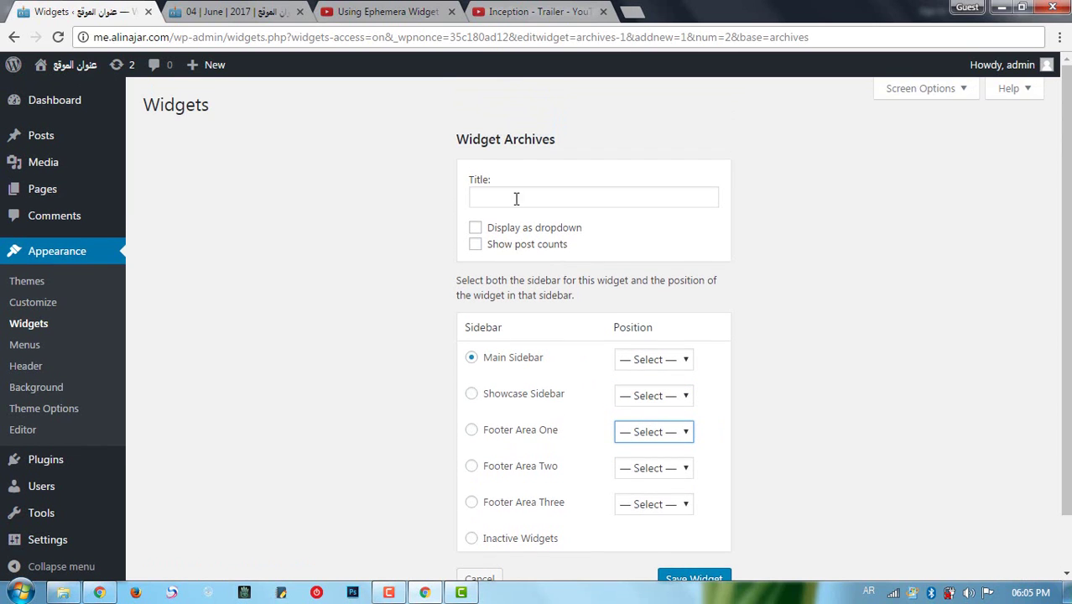
{"action": "scroll", "coordinate": [671, 390], "scroll_direction": "down", "scroll_amount": 1}
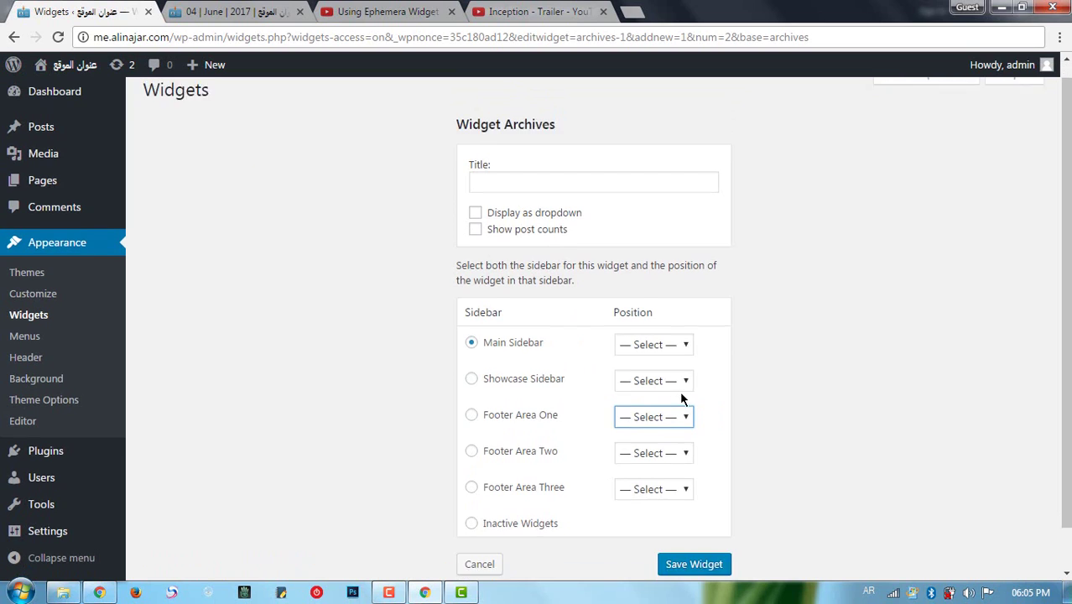
{"action": "scroll", "coordinate": [709, 406], "scroll_direction": "up", "scroll_amount": 1}
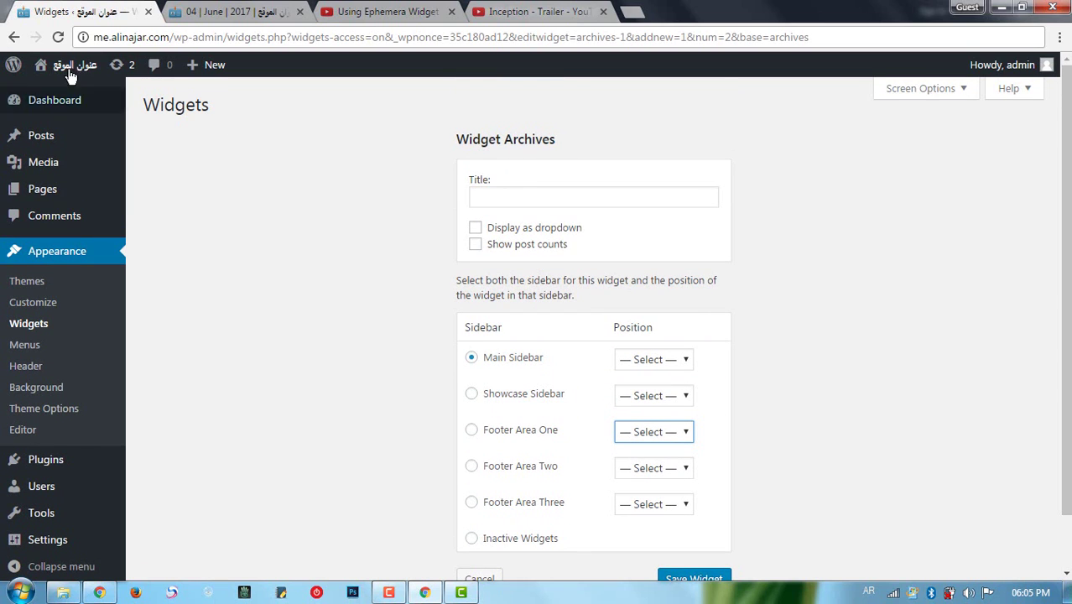
{"action": "left_click", "coordinate": [14, 37]}
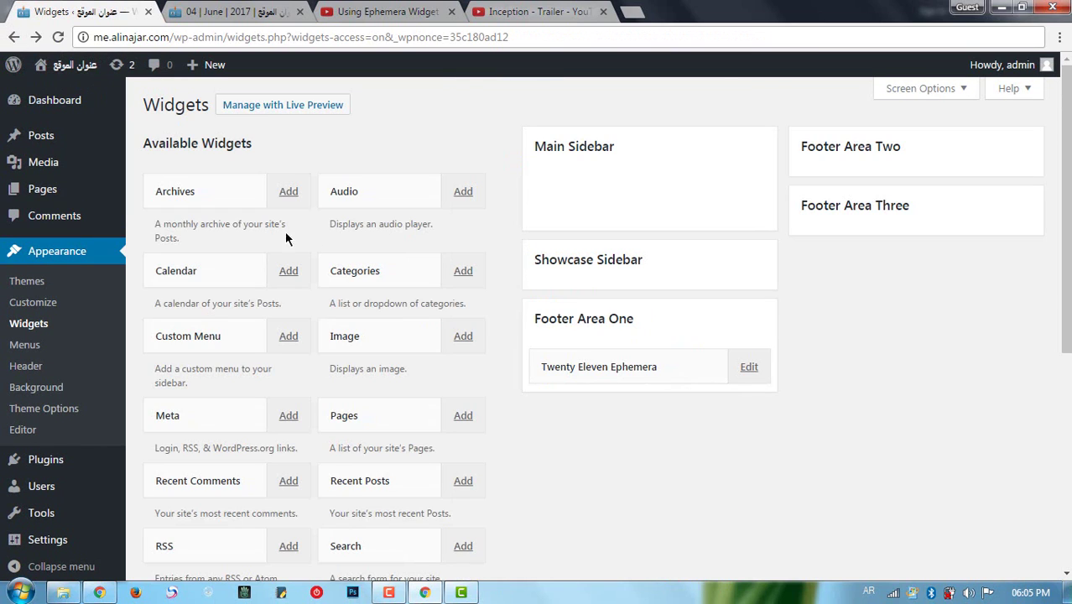
Add the Audio widget to Footer Area One at position 1 and save it
{"action": "left_click", "coordinate": [463, 198]}
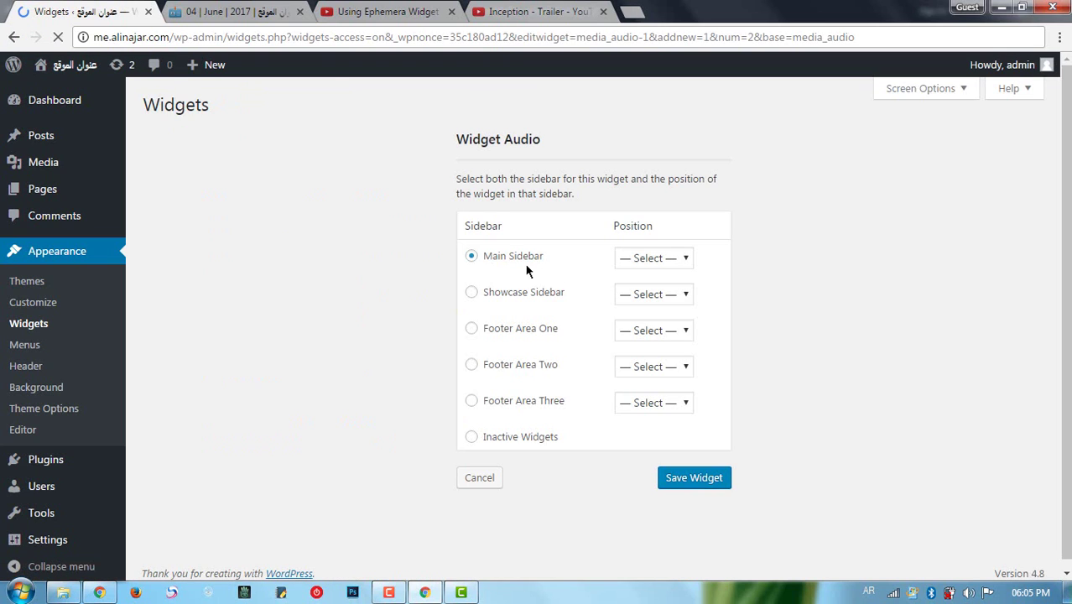
{"action": "left_click", "coordinate": [660, 261]}
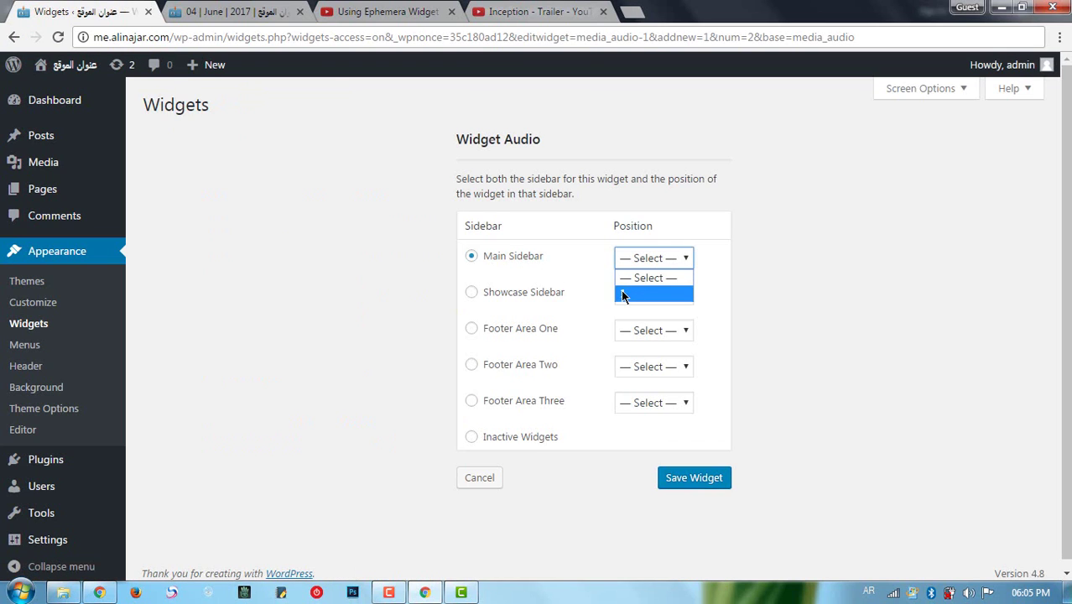
{"action": "left_click", "coordinate": [642, 277]}
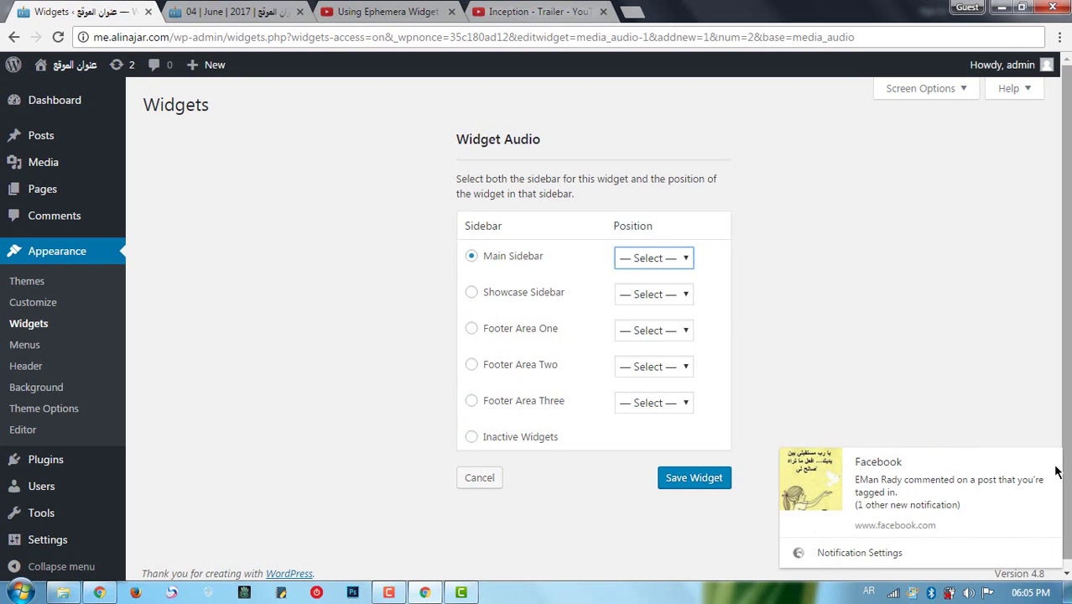
{"action": "left_click", "coordinate": [1050, 458]}
{"action": "left_click", "coordinate": [515, 332]}
{"action": "left_click", "coordinate": [654, 334]}
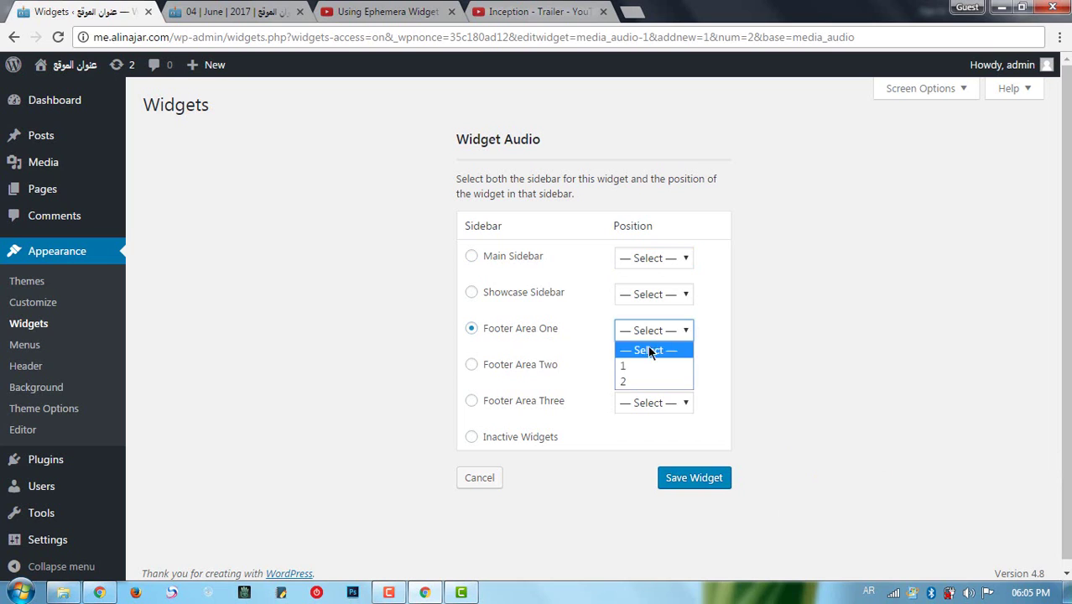
{"action": "left_click", "coordinate": [634, 374]}
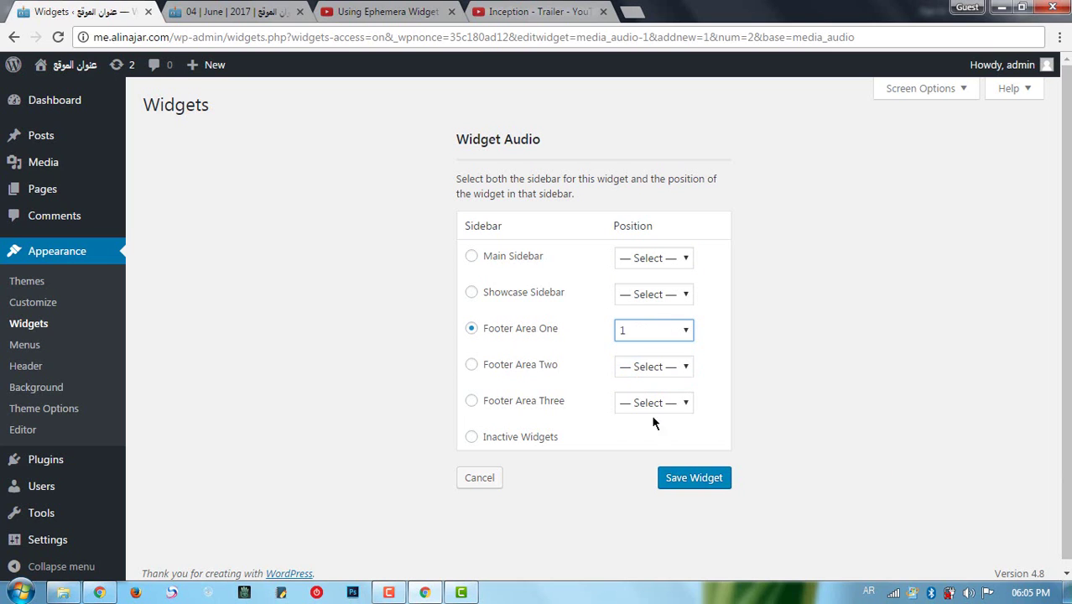
{"action": "left_click", "coordinate": [696, 484]}
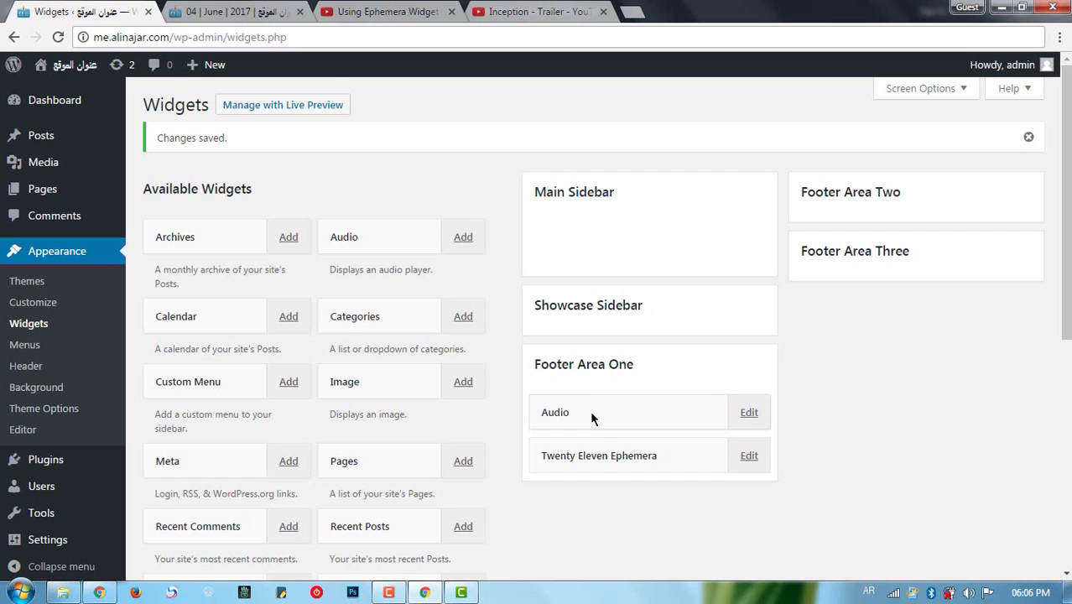
Change the Audio widget's position in Footer Area One to 2 and save it
{"action": "left_click_drag", "start_coordinate": [591, 413], "coordinate": [590, 472]}
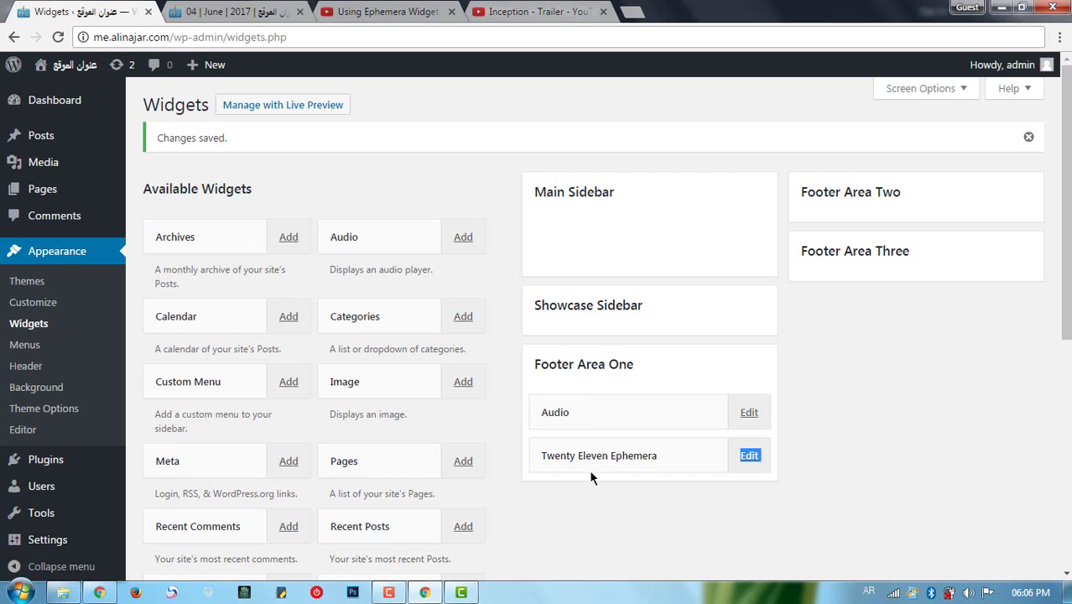
{"action": "left_click", "coordinate": [759, 415]}
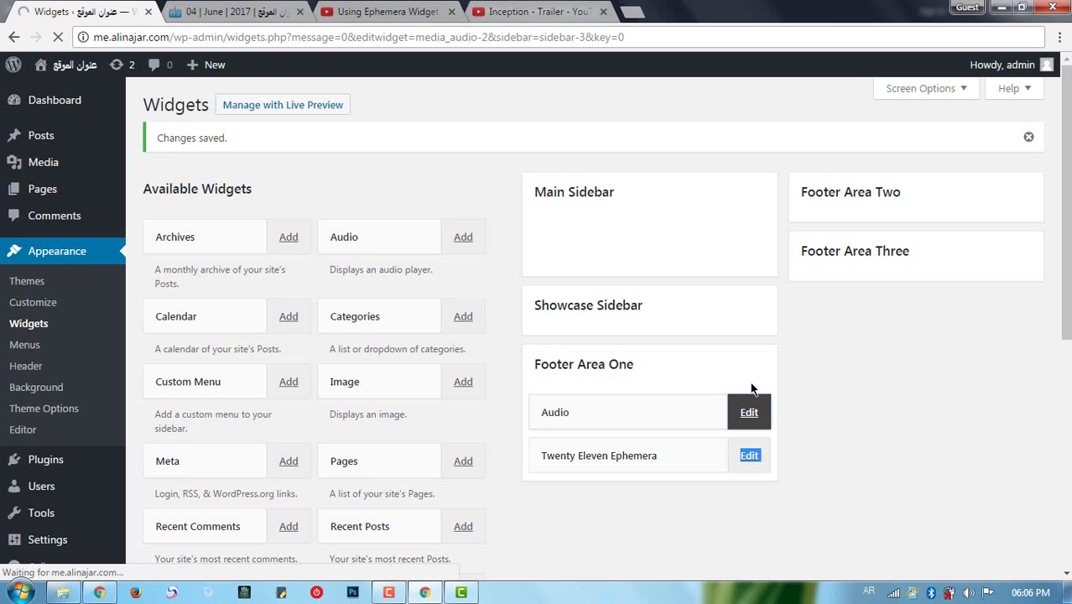
{"action": "left_click", "coordinate": [653, 330]}
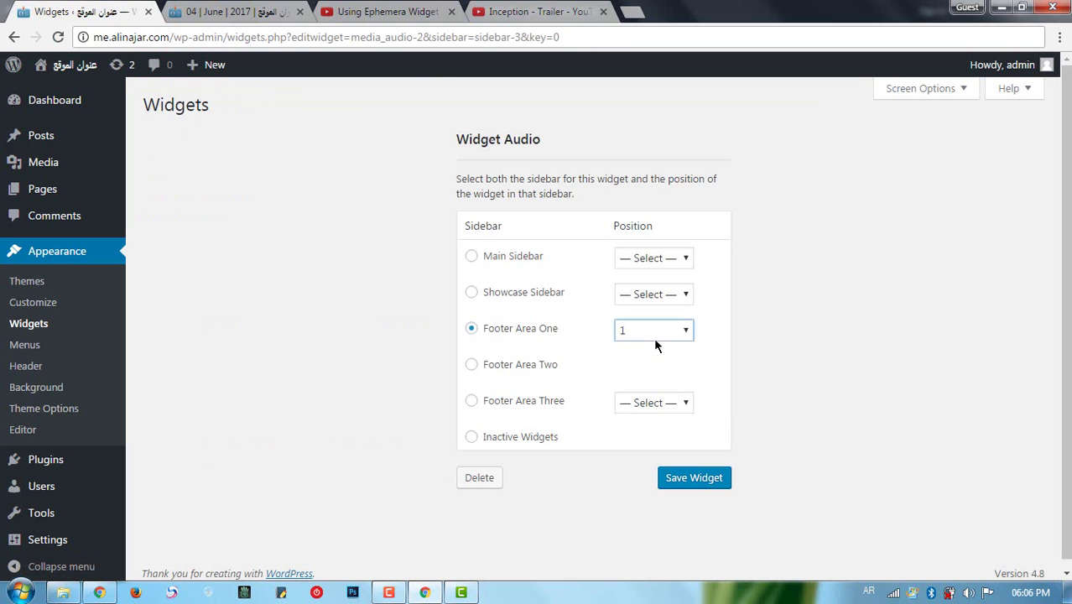
{"action": "left_click", "coordinate": [642, 380]}
{"action": "left_click", "coordinate": [696, 480]}
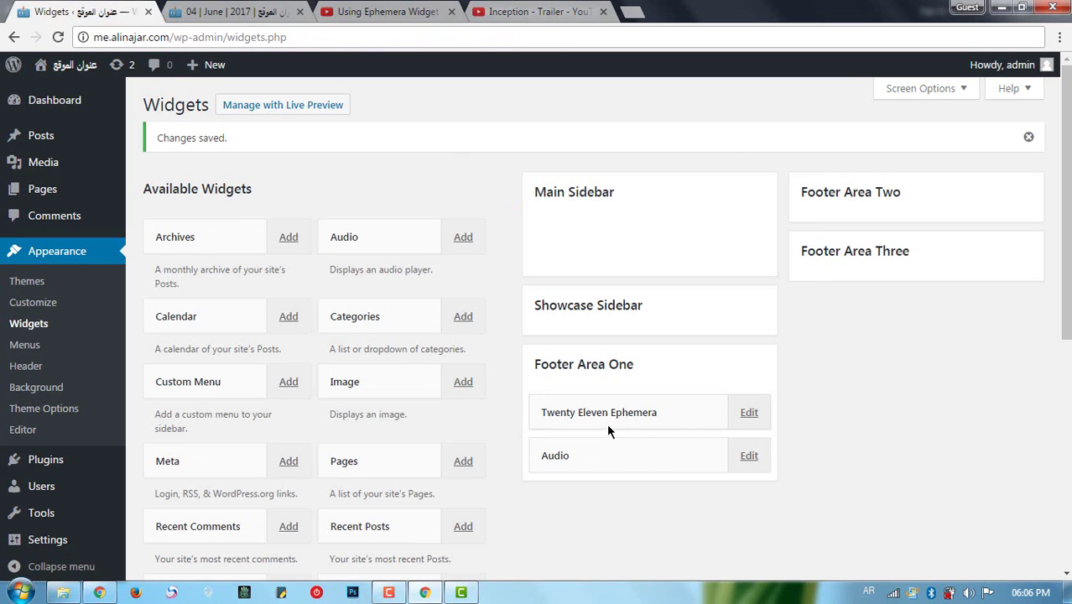
Look at the accessibility mode setting in the Widgets page's screen options and close them again
{"action": "left_click", "coordinate": [919, 89]}
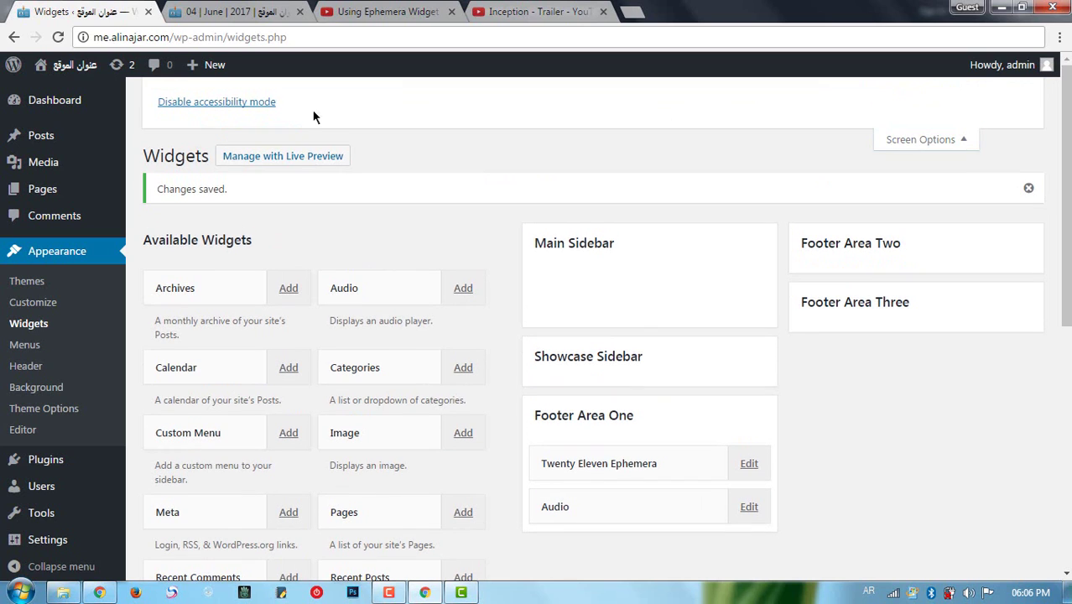
{"action": "left_click", "coordinate": [932, 140]}
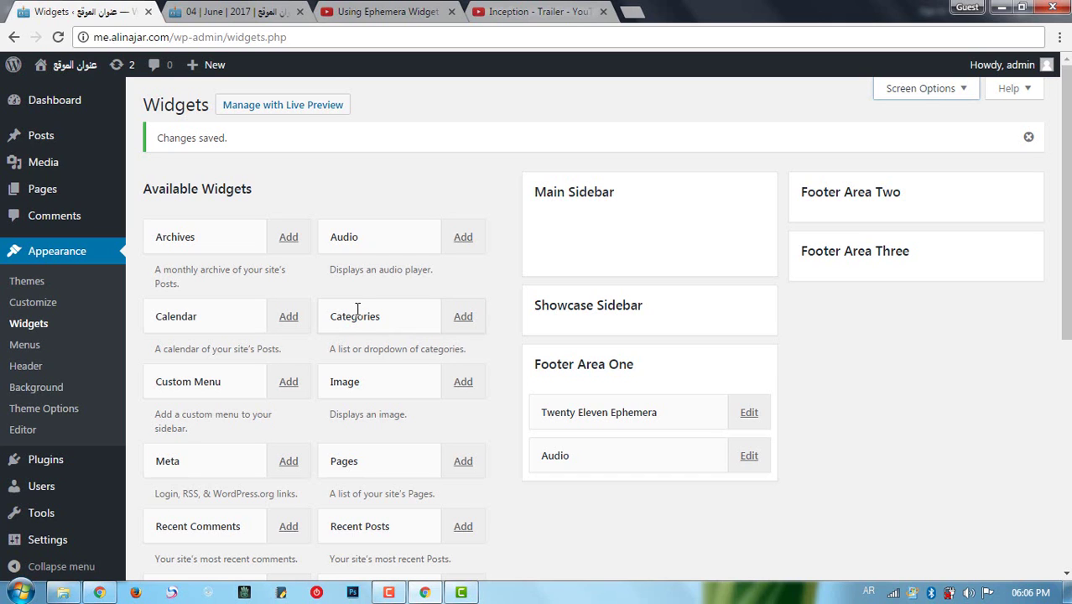
Disable accessibility mode in the Widgets page's screen options
{"action": "left_click", "coordinate": [940, 90]}
{"action": "left_click", "coordinate": [194, 103]}
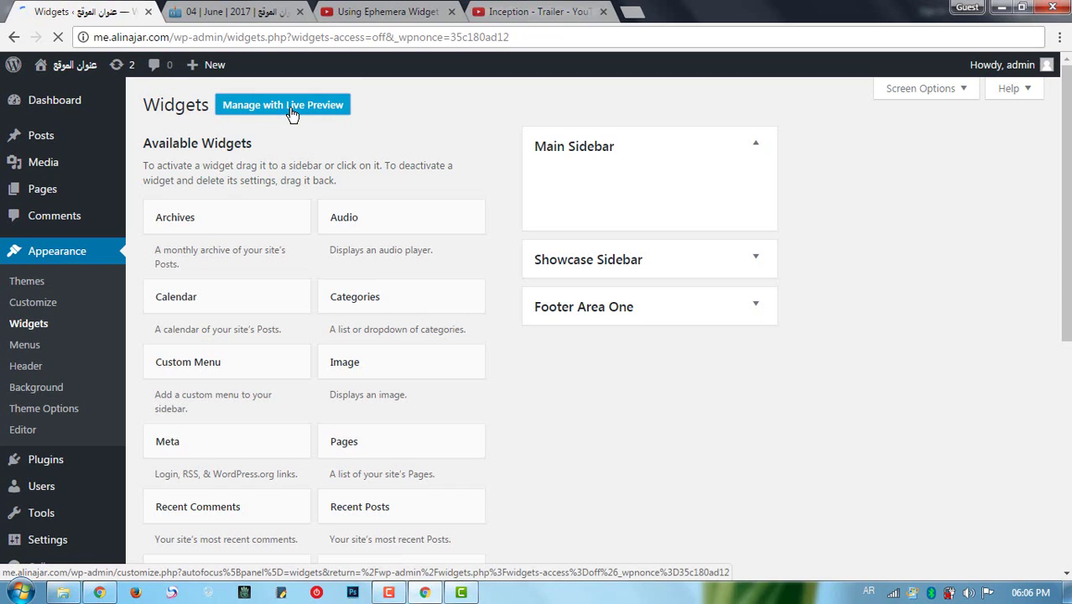
Open the widgets' live preview and add a Video widget to the Main Sidebar
{"action": "left_click", "coordinate": [291, 114]}
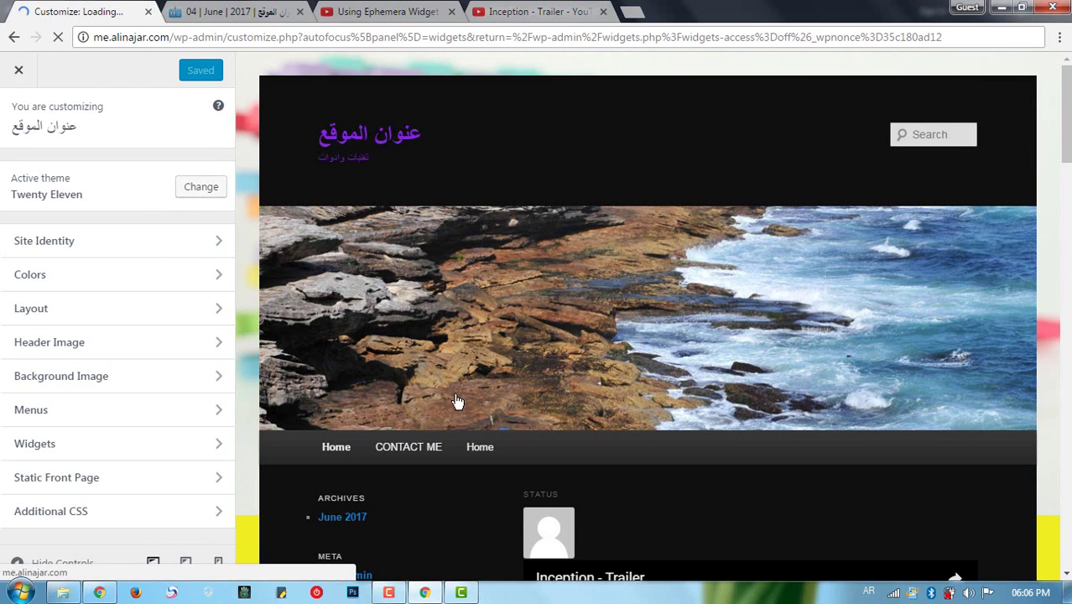
{"action": "scroll", "coordinate": [454, 398], "scroll_direction": "down", "scroll_amount": 1}
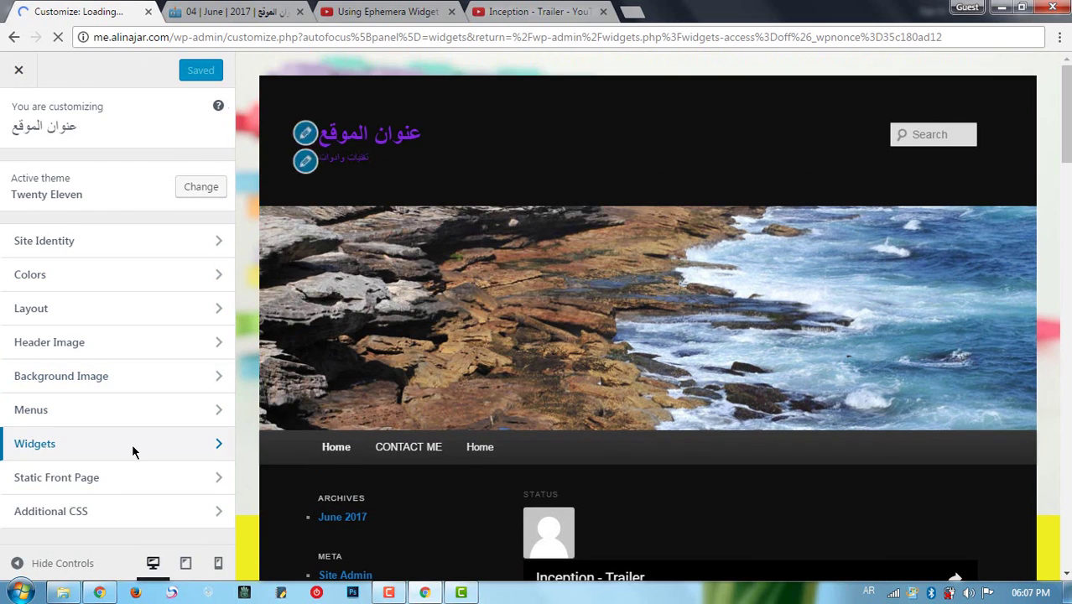
{"action": "left_click", "coordinate": [128, 450]}
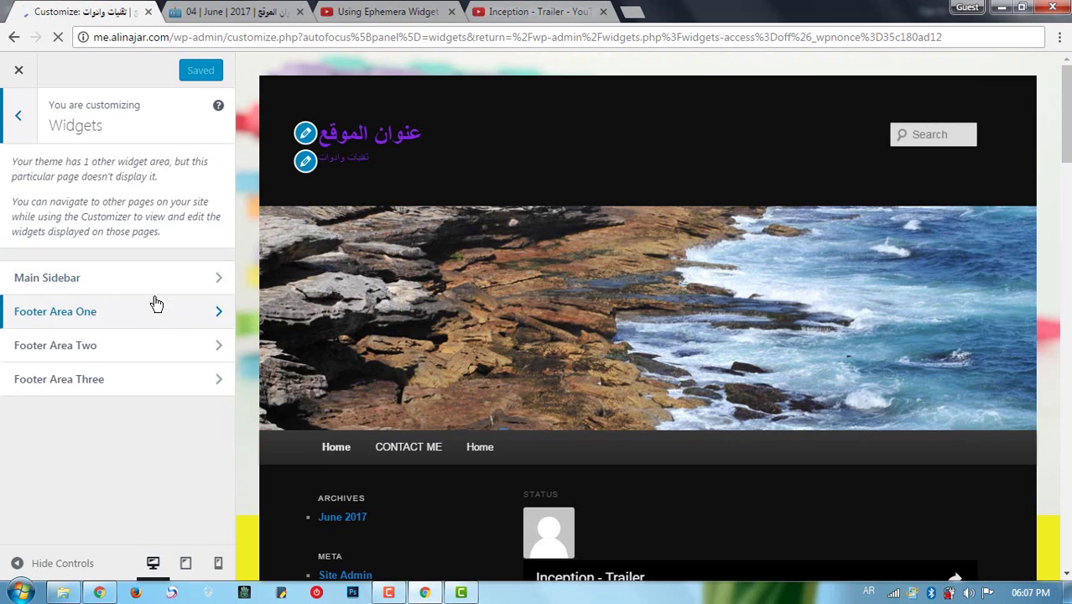
{"action": "left_click", "coordinate": [124, 286]}
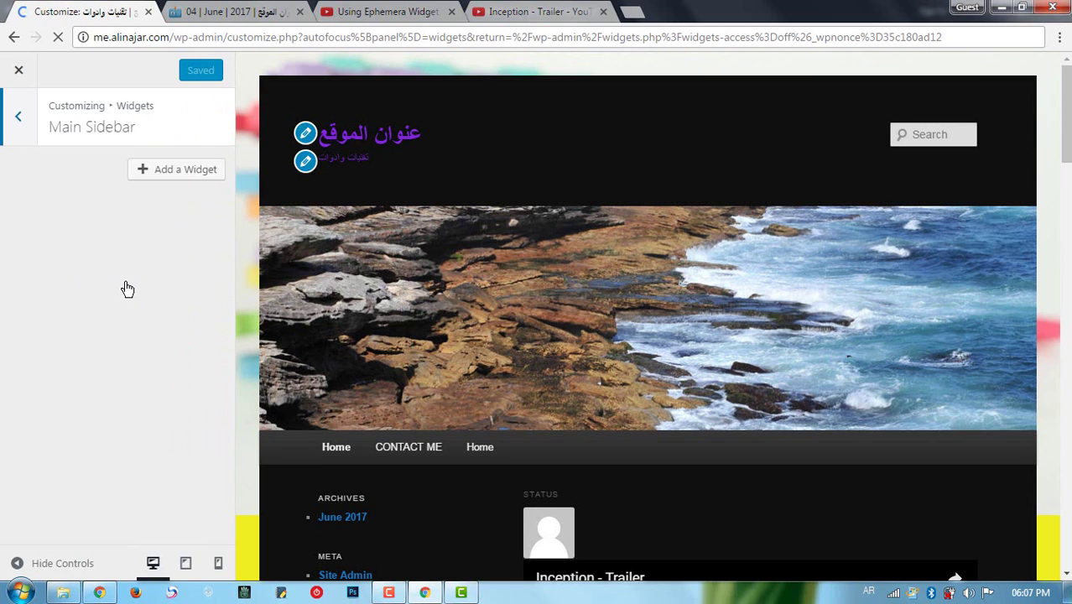
{"action": "left_click", "coordinate": [185, 176]}
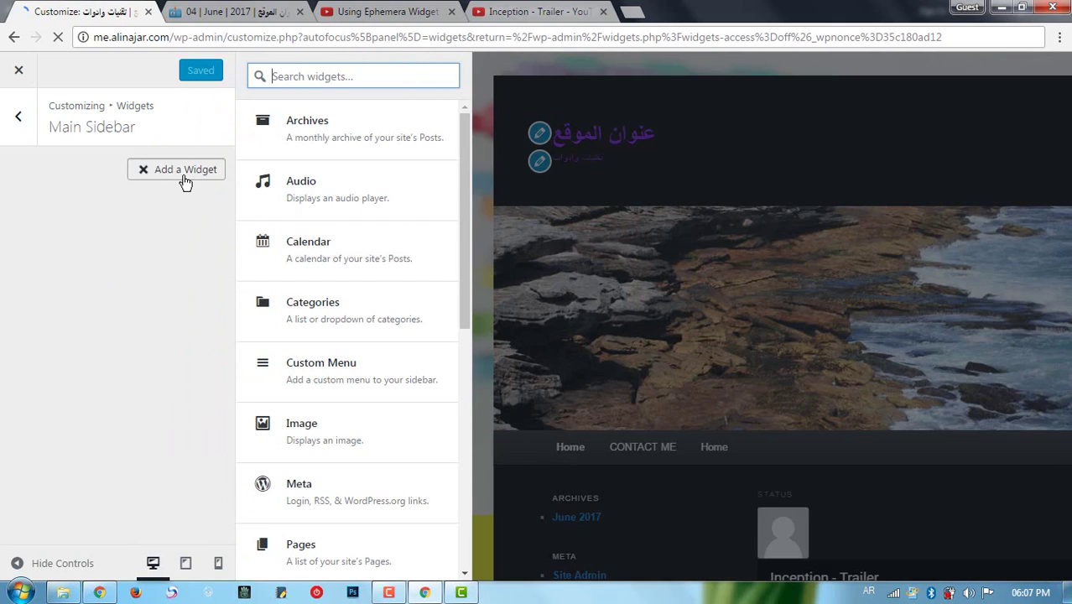
{"action": "scroll", "coordinate": [372, 445], "scroll_direction": "down", "scroll_amount": 3}
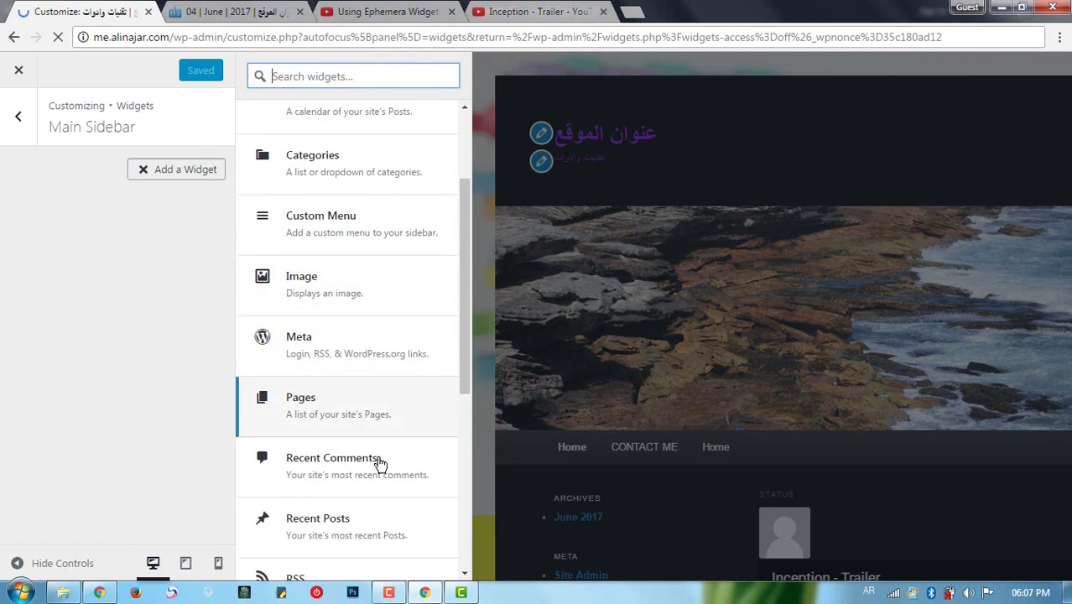
{"action": "scroll", "coordinate": [375, 463], "scroll_direction": "down", "scroll_amount": 4}
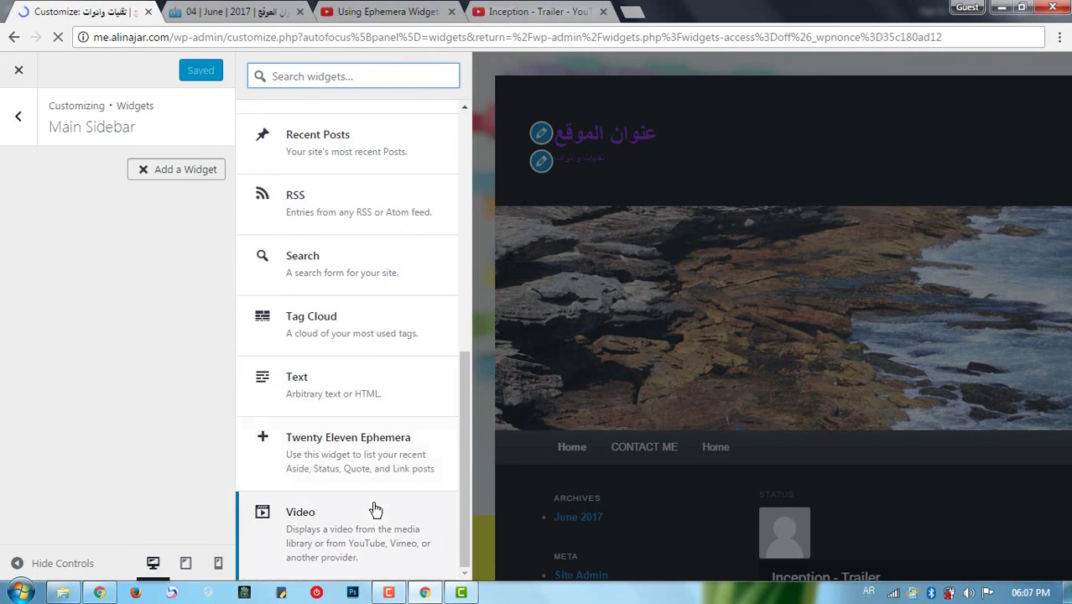
{"action": "left_click", "coordinate": [364, 537]}
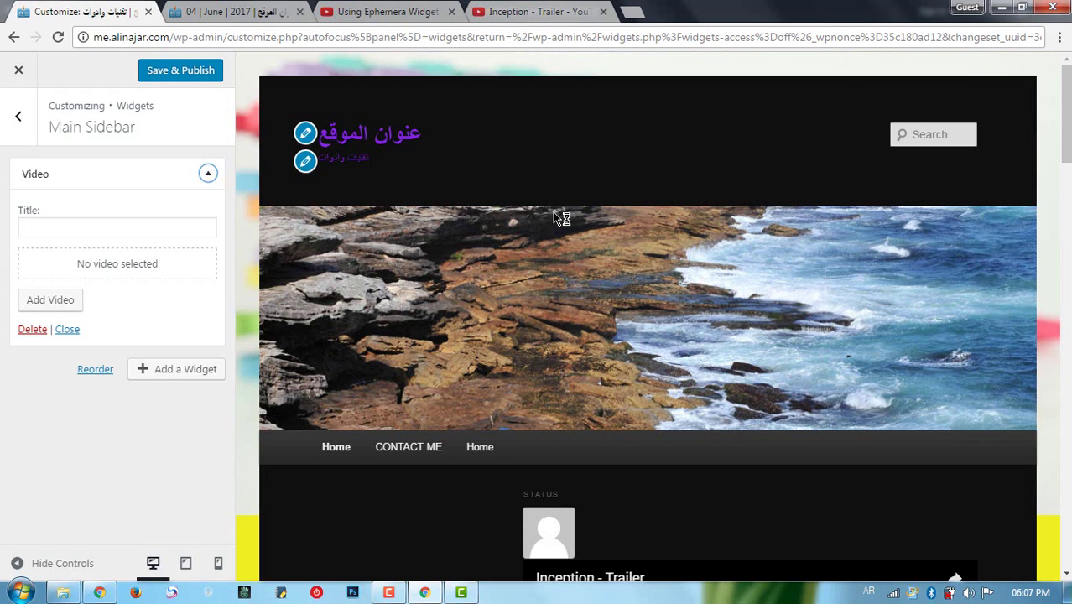
Look over the page preview and the Video widget's form, and return to the Widgets page, discarding the unsaved changes
{"action": "scroll", "coordinate": [706, 347], "scroll_direction": "down", "scroll_amount": 5}
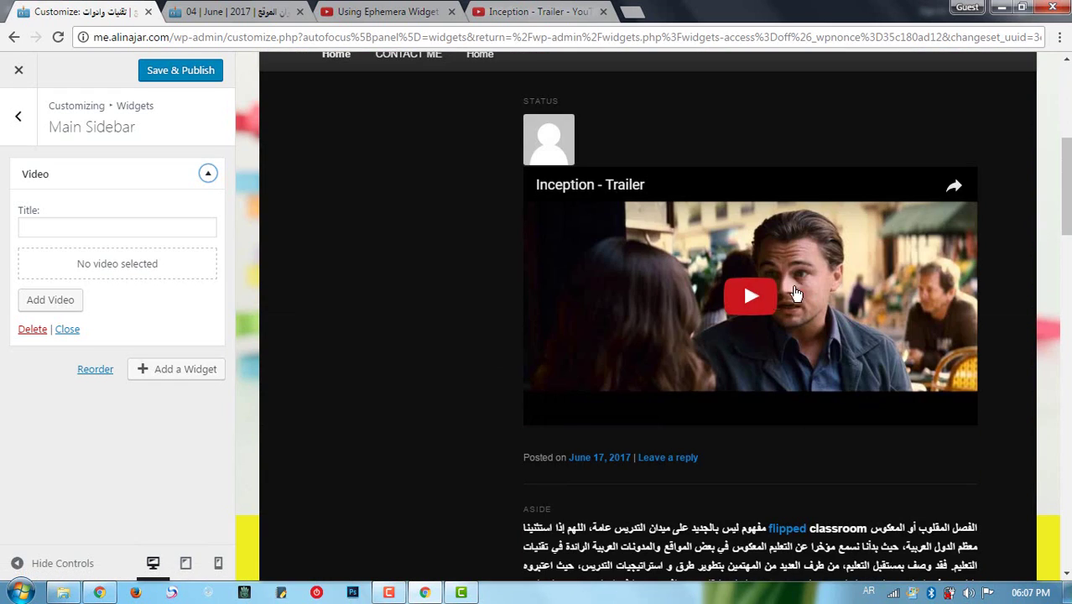
{"action": "left_click", "coordinate": [57, 224]}
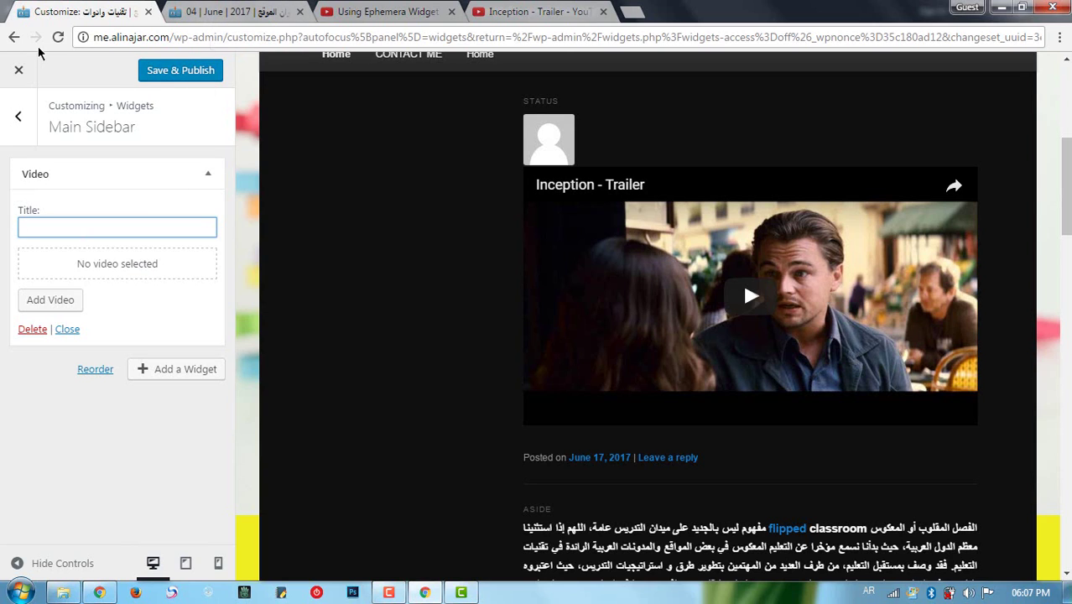
{"action": "left_click", "coordinate": [13, 37]}
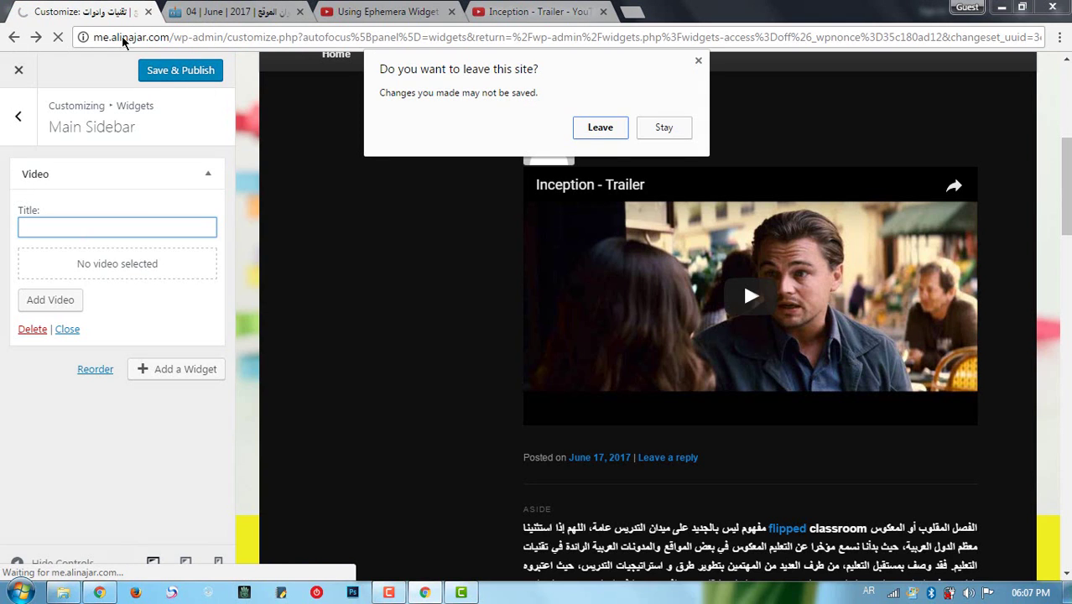
{"action": "left_click", "coordinate": [597, 132]}
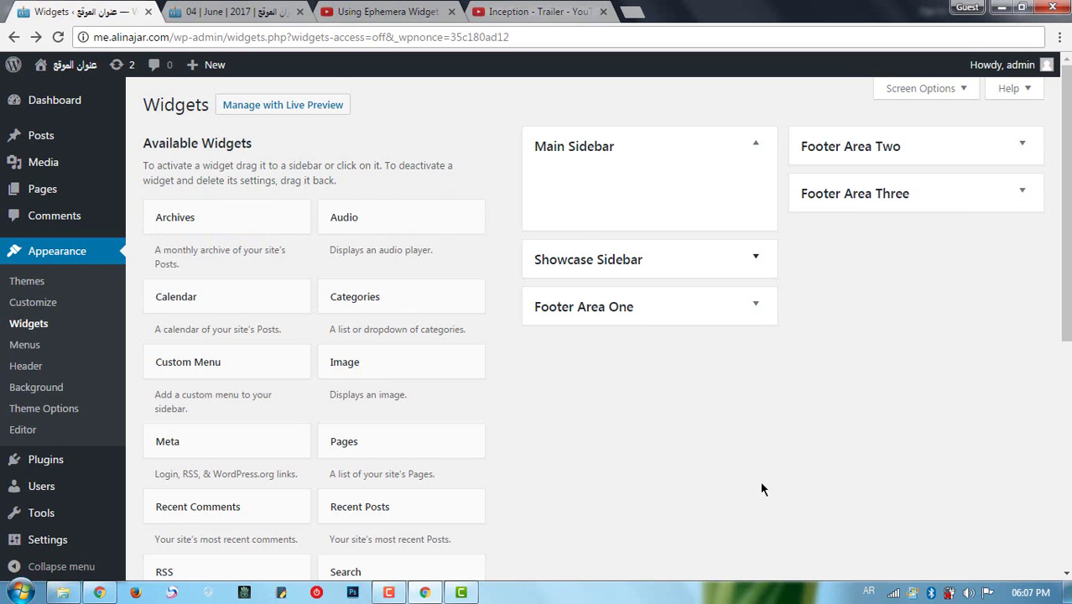
Look through the available widgets and the inactive widgets section on the Widgets page
{"action": "scroll", "coordinate": [423, 462], "scroll_direction": "down", "scroll_amount": 5}
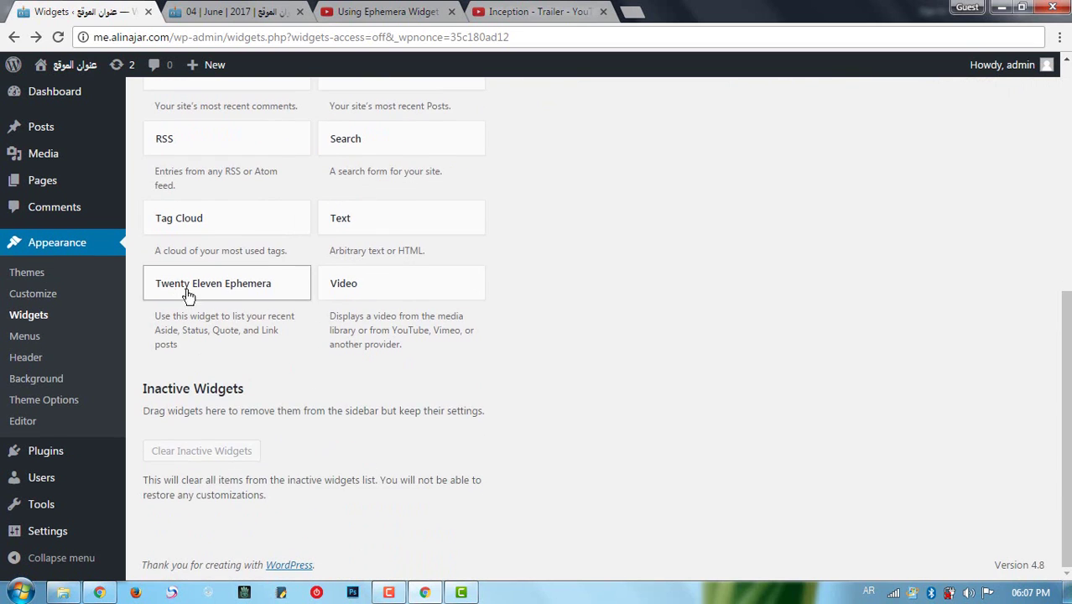
{"action": "scroll", "coordinate": [450, 361], "scroll_direction": "up", "scroll_amount": 2}
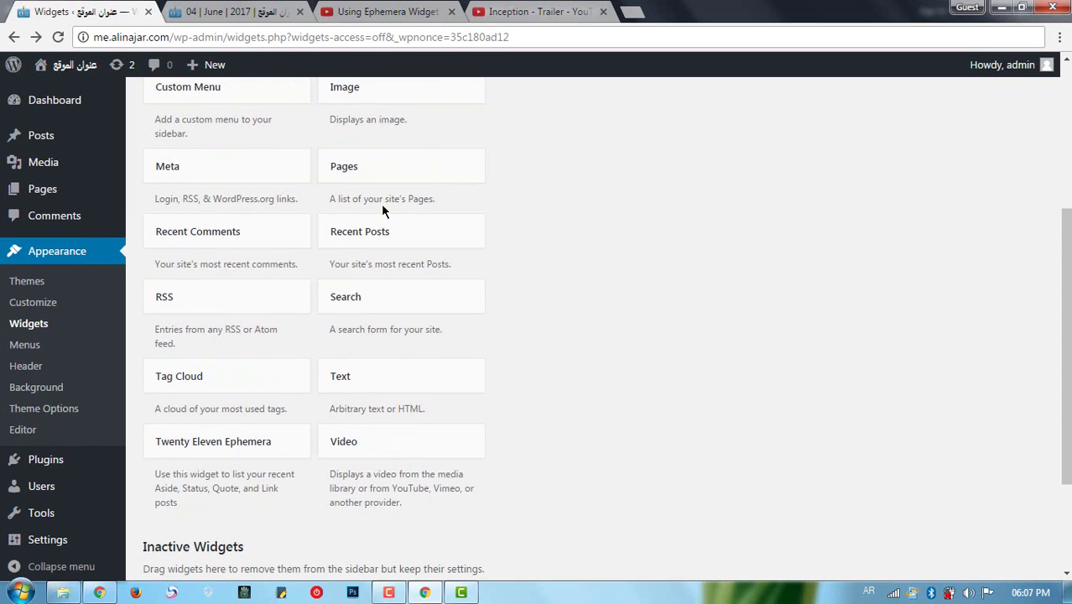
{"action": "scroll", "coordinate": [382, 210], "scroll_direction": "up", "scroll_amount": 2}
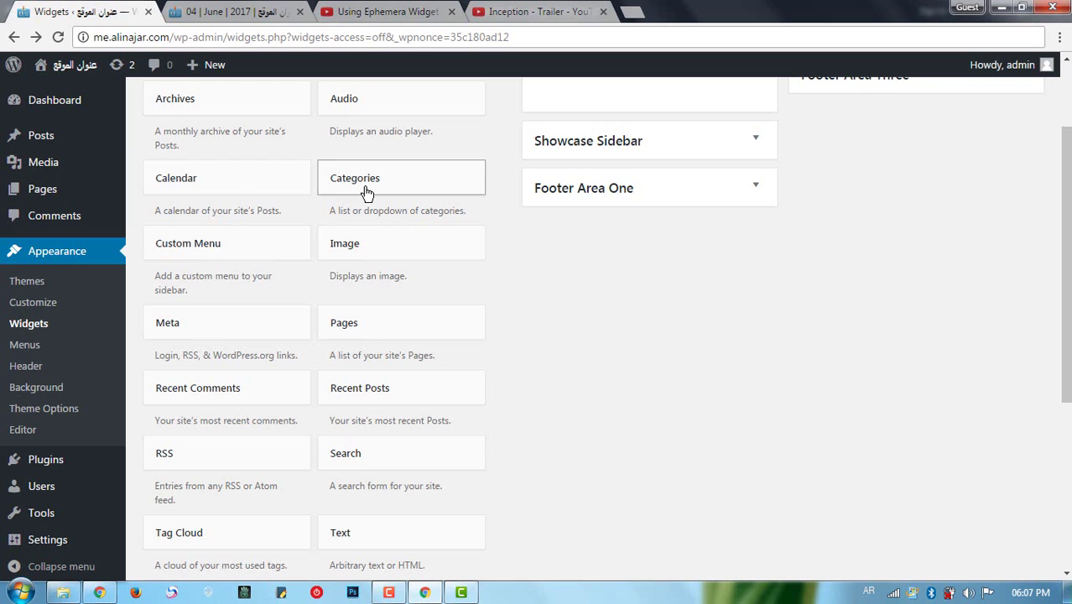
{"action": "scroll", "coordinate": [244, 194], "scroll_direction": "up", "scroll_amount": 2}
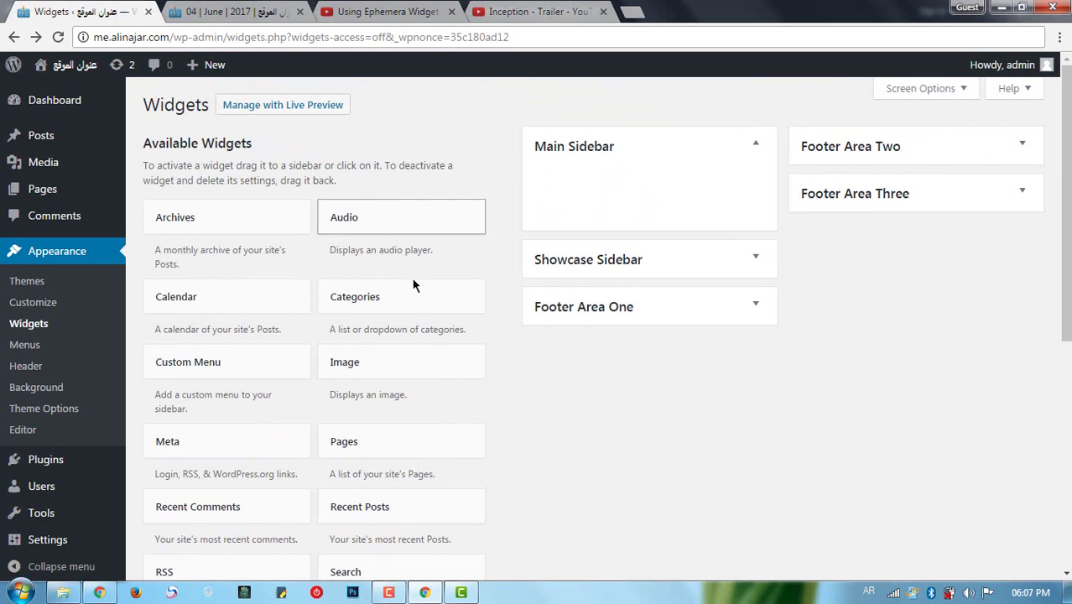
{"action": "scroll", "coordinate": [439, 370], "scroll_direction": "down", "scroll_amount": 6}
{"action": "scroll", "coordinate": [438, 390], "scroll_direction": "up", "scroll_amount": 4}
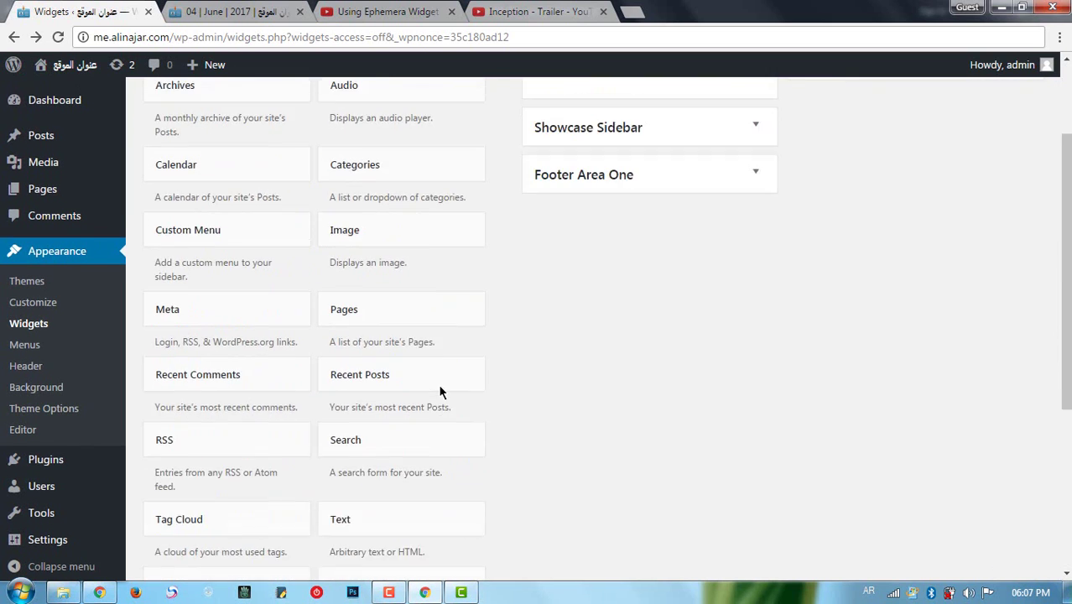
{"action": "scroll", "coordinate": [441, 391], "scroll_direction": "up", "scroll_amount": 2}
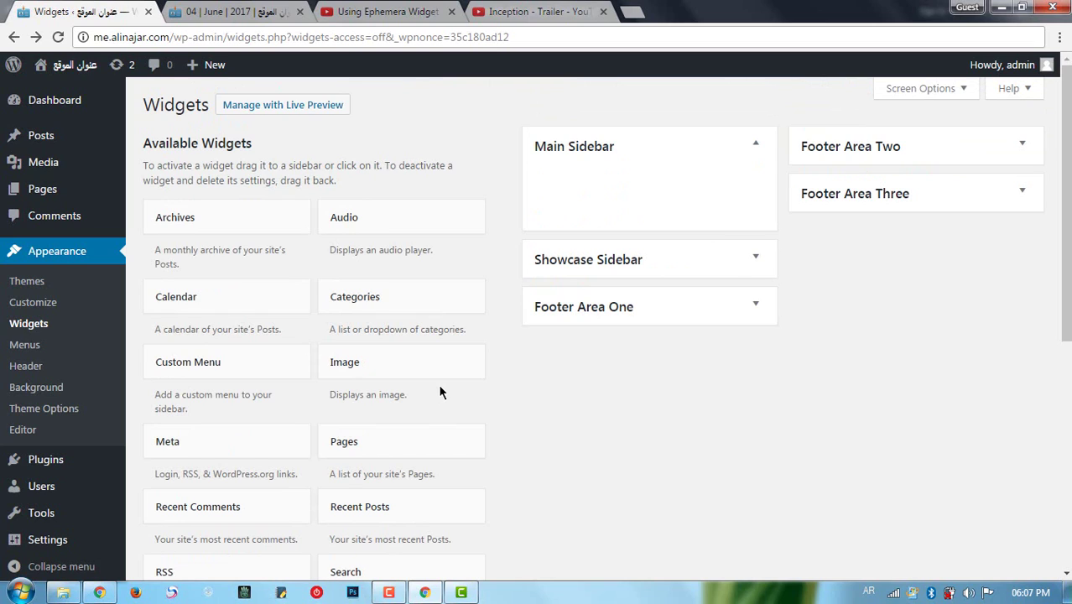